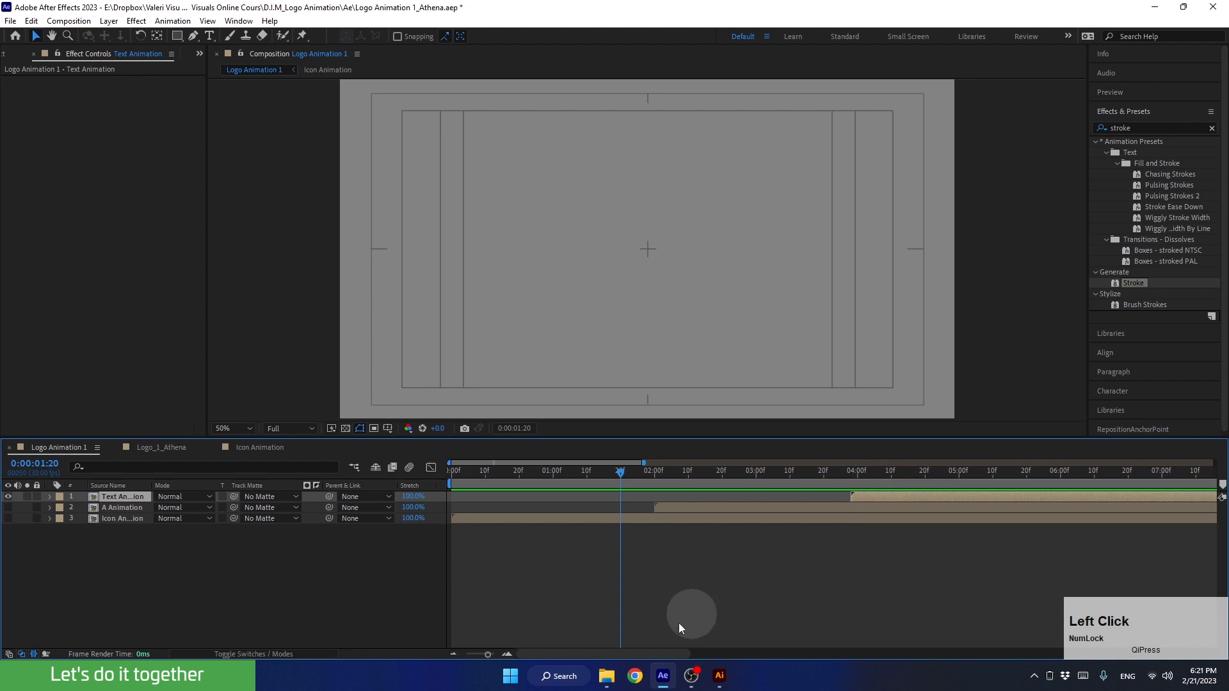
Show the A Animation and Icon Animation layers over the transparency grid and hide the Text Animation layer
{"action": "left_click_drag", "start_coordinate": [7, 508], "coordinate": [7, 525]}
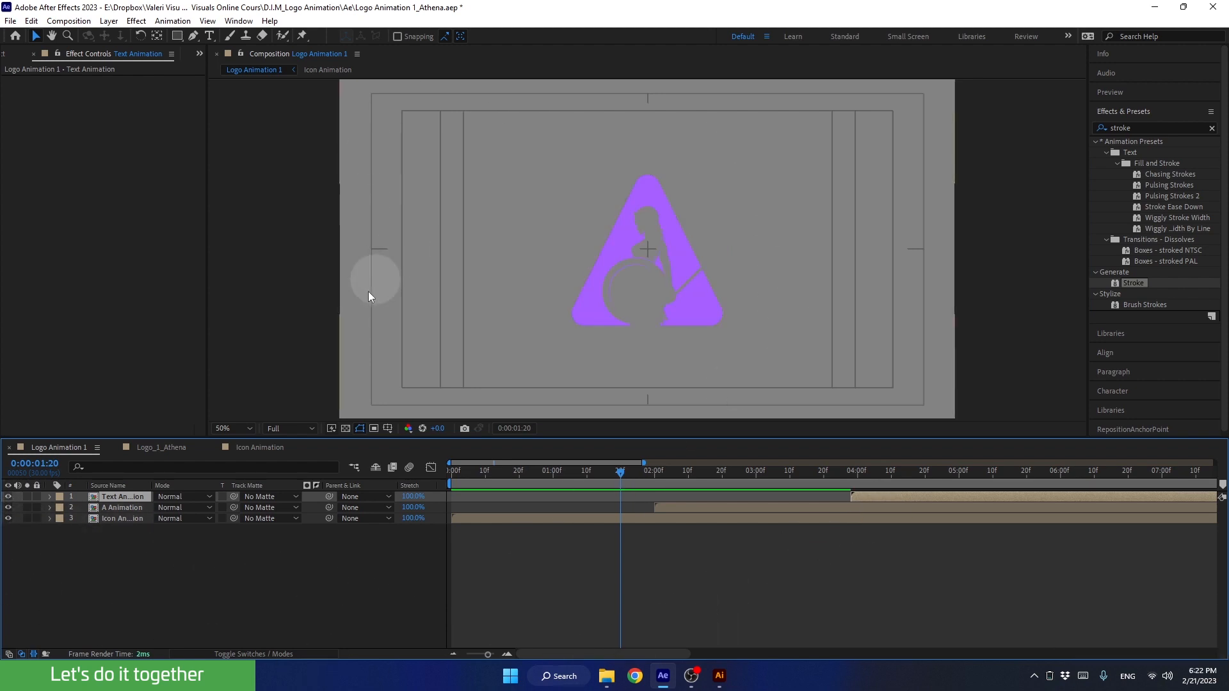
{"action": "left_click", "coordinate": [346, 428]}
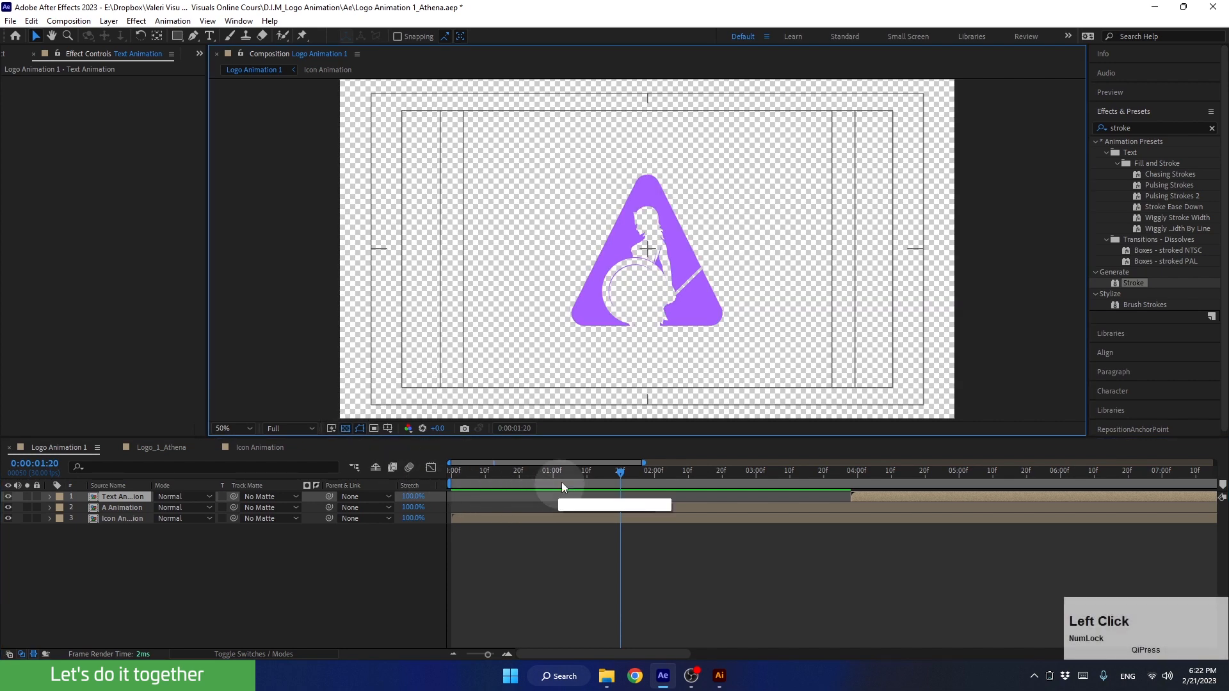
{"action": "left_click_drag", "start_coordinate": [613, 474], "coordinate": [855, 509]}
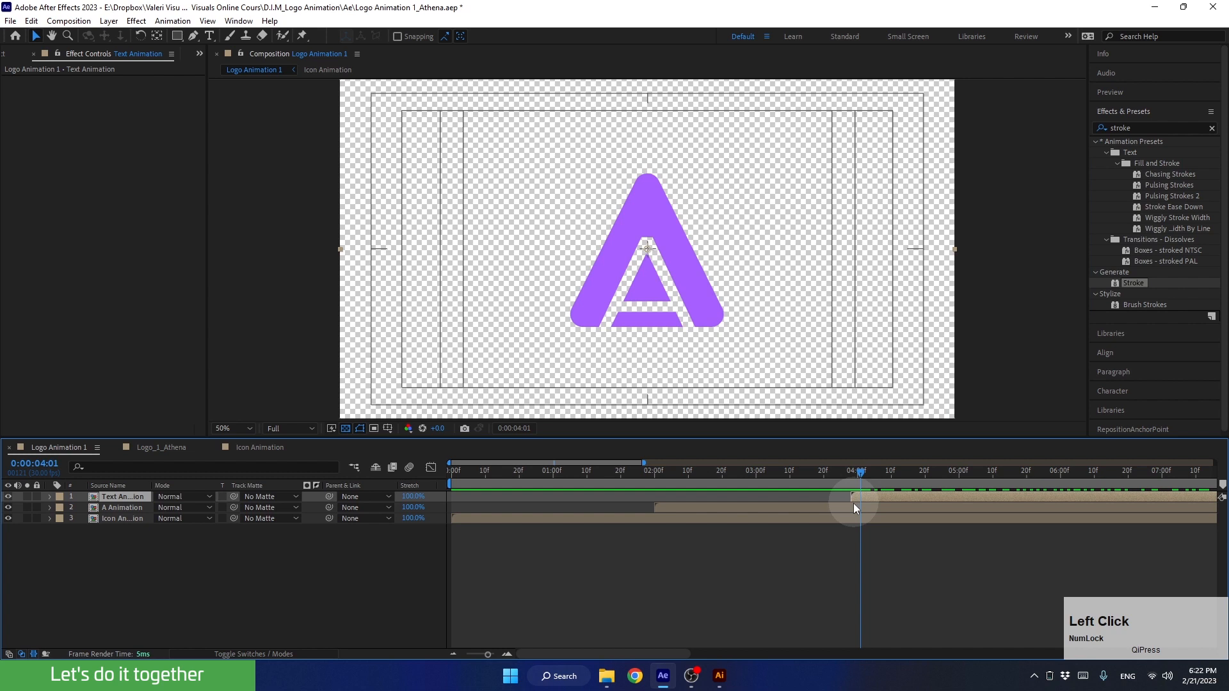
{"action": "left_click", "coordinate": [8, 498]}
Try moving the A Animation layer away from the composition's centre at 0:00:03:18, and undo the move
{"action": "left_click", "coordinate": [710, 507]}
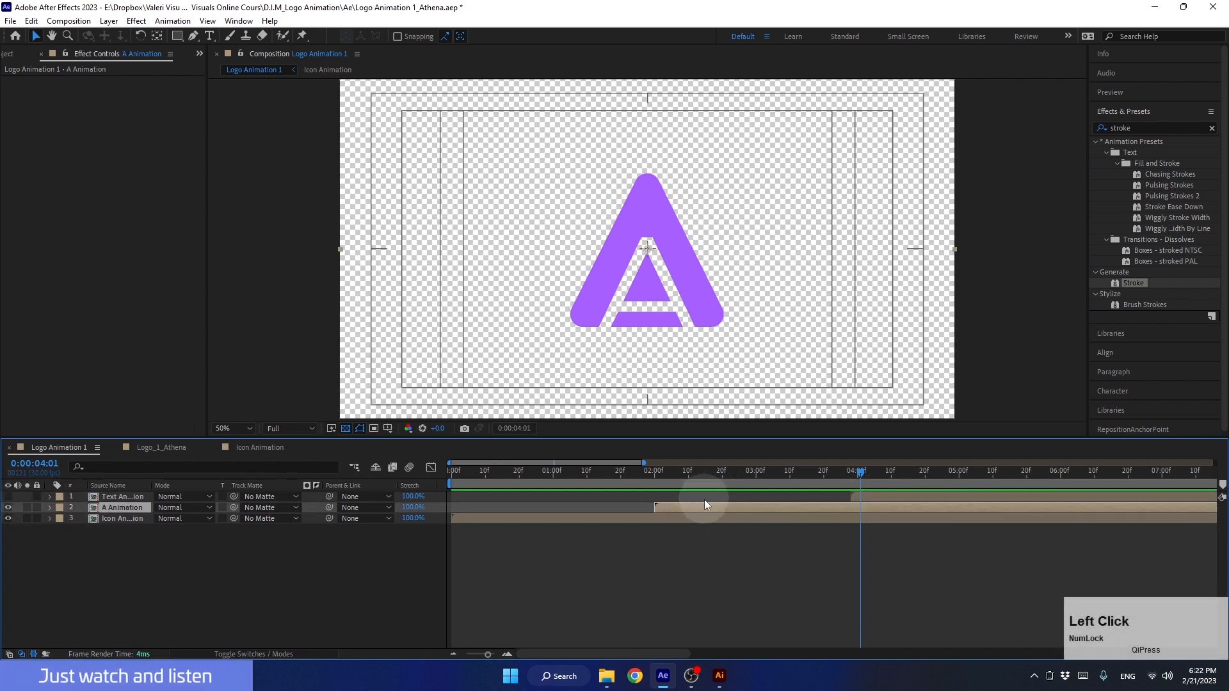
{"action": "left_click", "coordinate": [852, 473]}
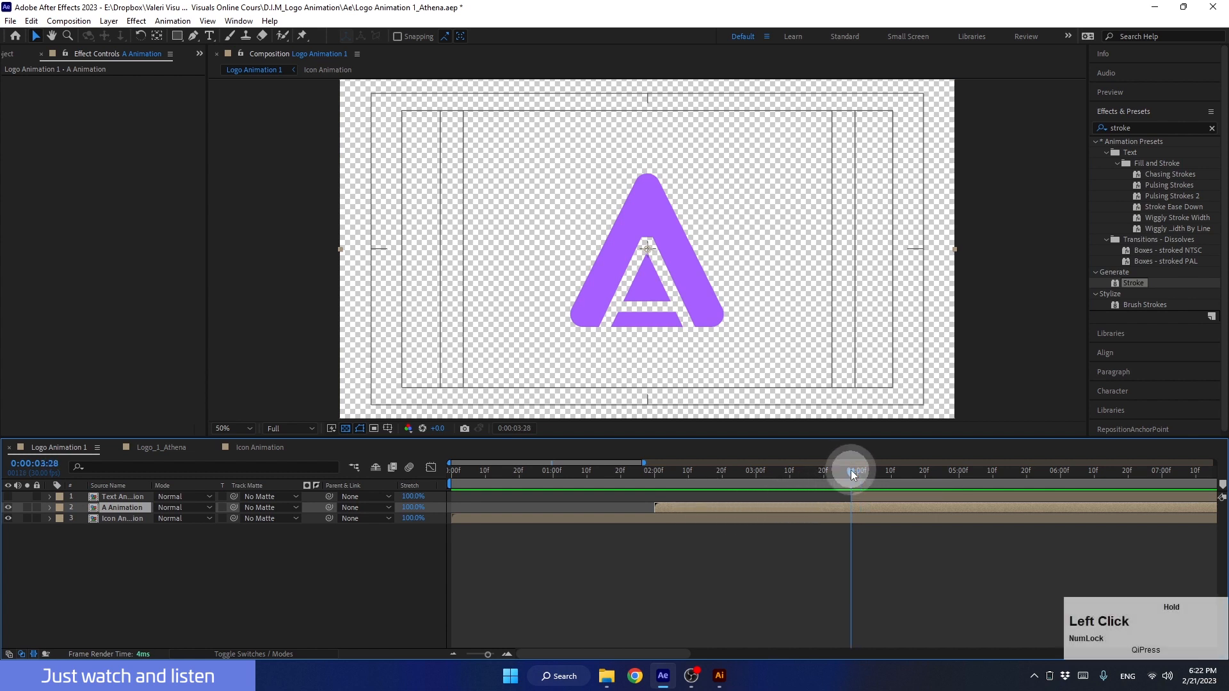
{"action": "left_click_drag", "start_coordinate": [852, 472], "coordinate": [816, 472]}
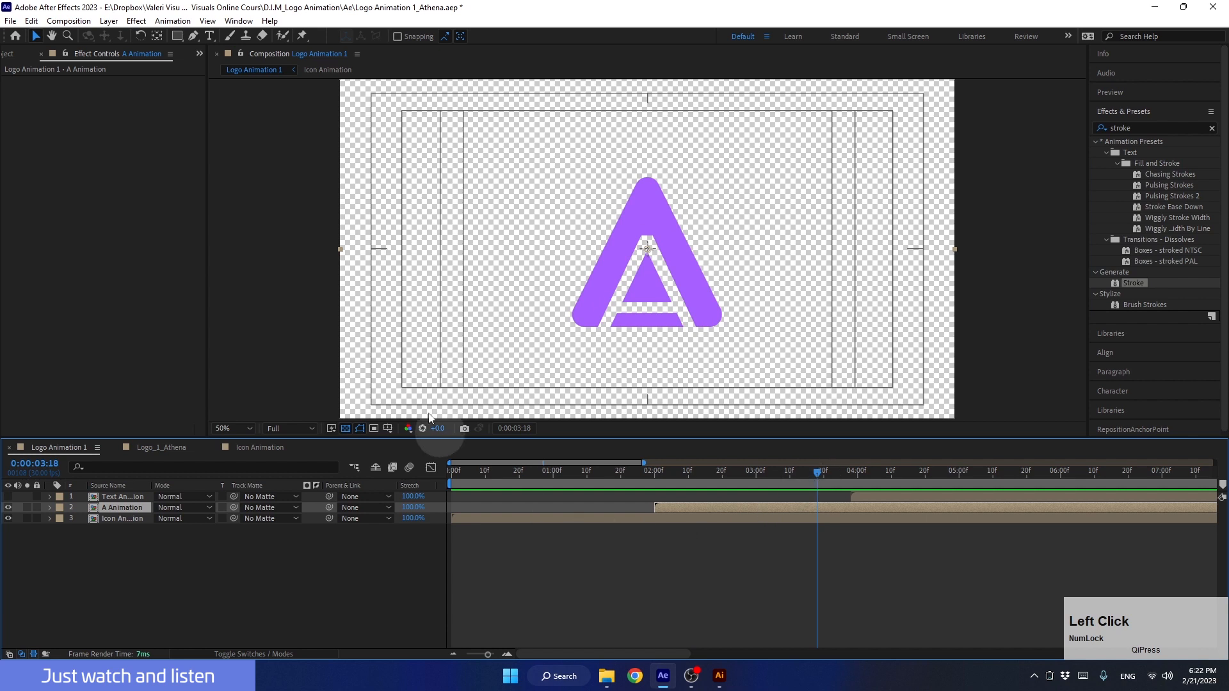
{"action": "left_click_drag", "start_coordinate": [736, 164], "coordinate": [648, 212]}
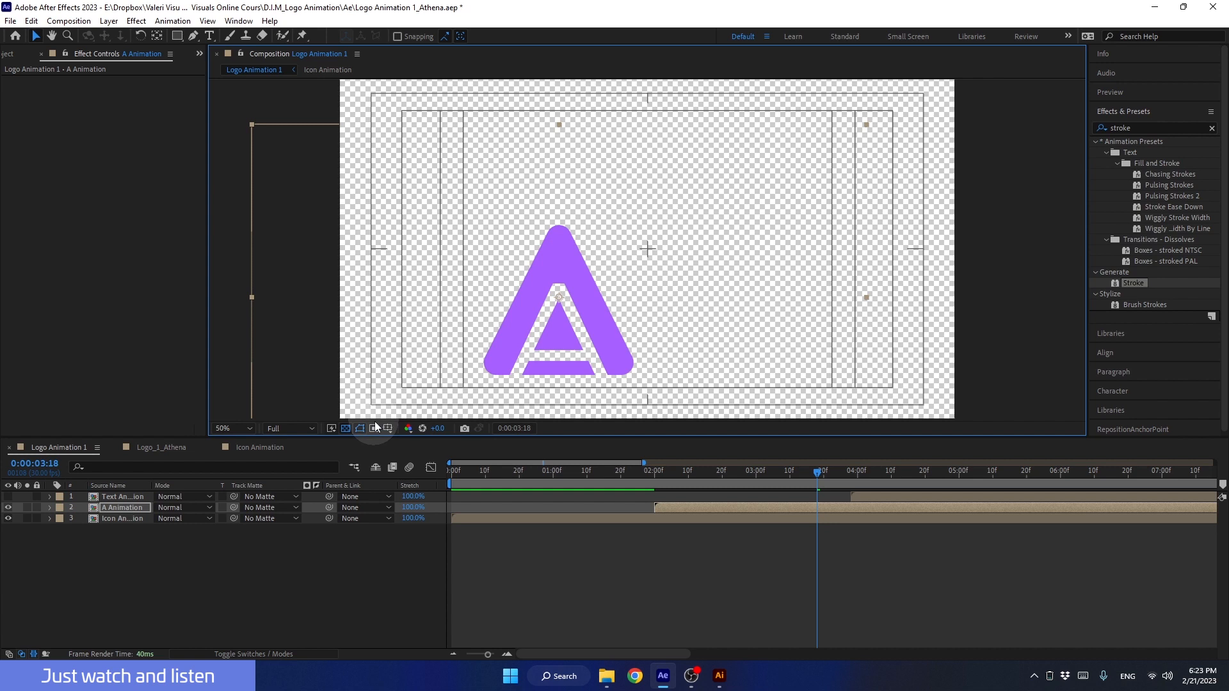
{"action": "key", "text": "ctrl+Home"}
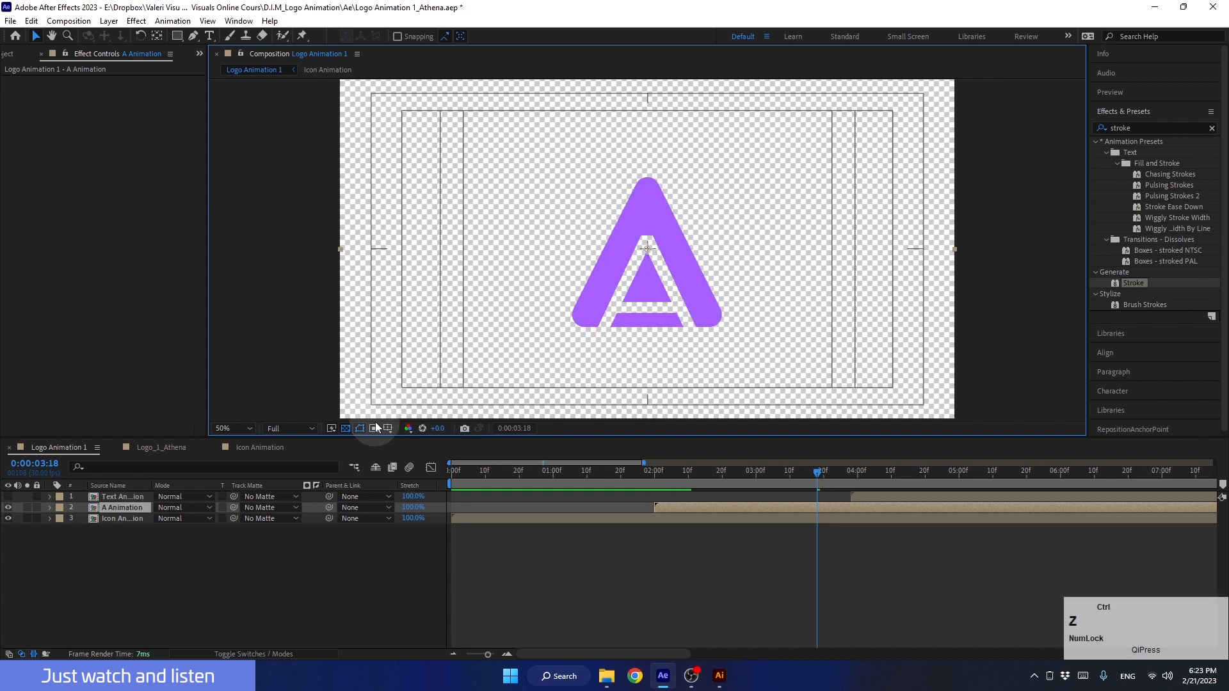
Open the A Animation composition and set its width and height to 600 px
{"action": "double_click", "coordinate": [672, 508]}
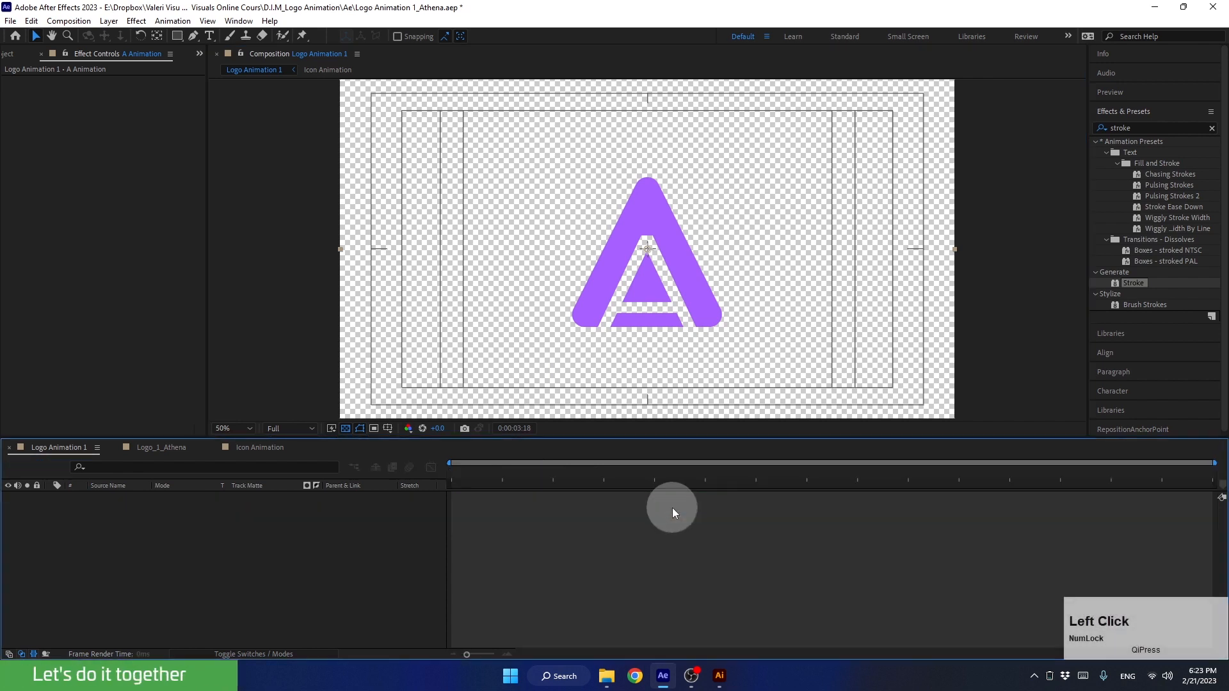
{"action": "left_click_drag", "start_coordinate": [645, 438], "coordinate": [642, 487]}
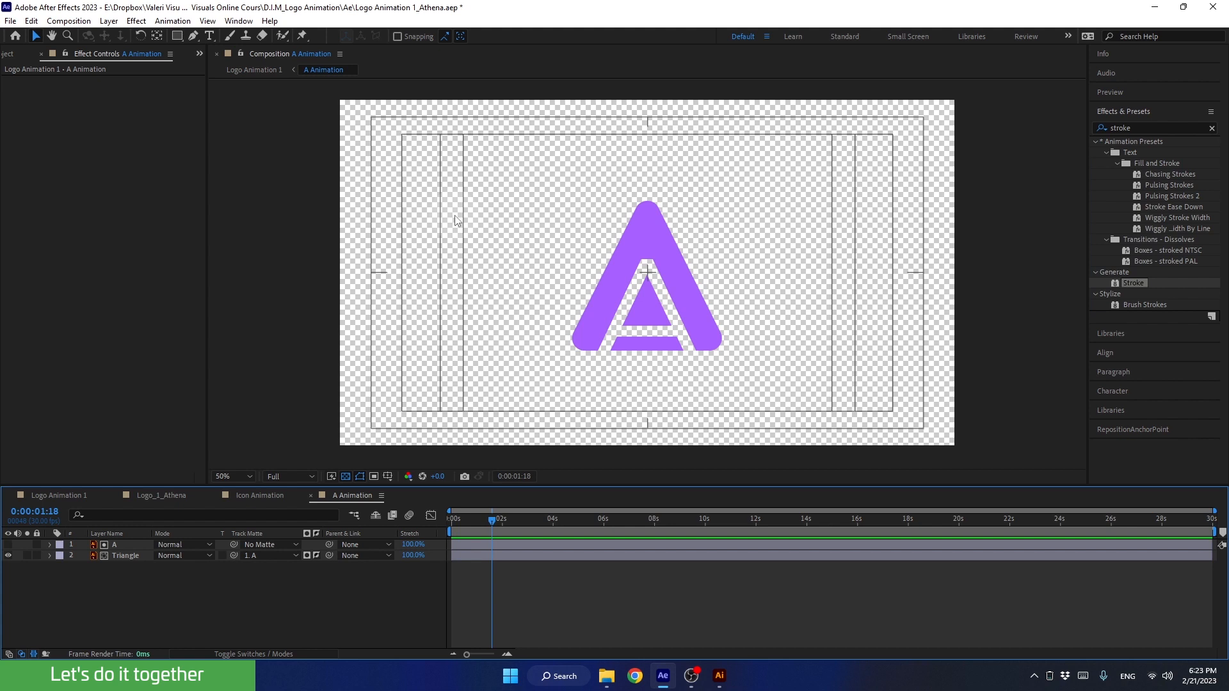
{"action": "key", "text": "ctrl+k"}
{"action": "key", "text": "ctrl+k"}
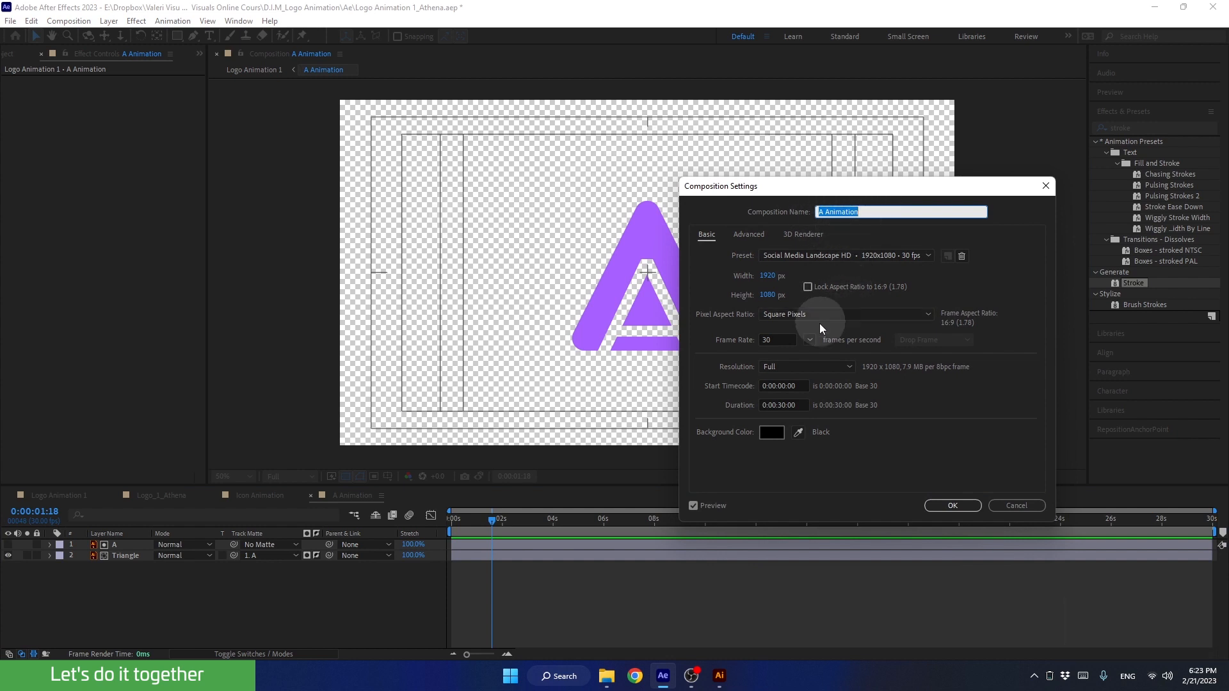
{"action": "left_click_drag", "start_coordinate": [775, 277], "coordinate": [715, 267]}
{"action": "mouse_move", "coordinate": [768, 306]}
{"action": "left_mouse_down"}
{"action": "mouse_move", "coordinate": [640, 293]}
{"action": "mouse_move", "coordinate": [771, 299]}
{"action": "mouse_move", "coordinate": [753, 302]}
{"action": "left_mouse_up"}
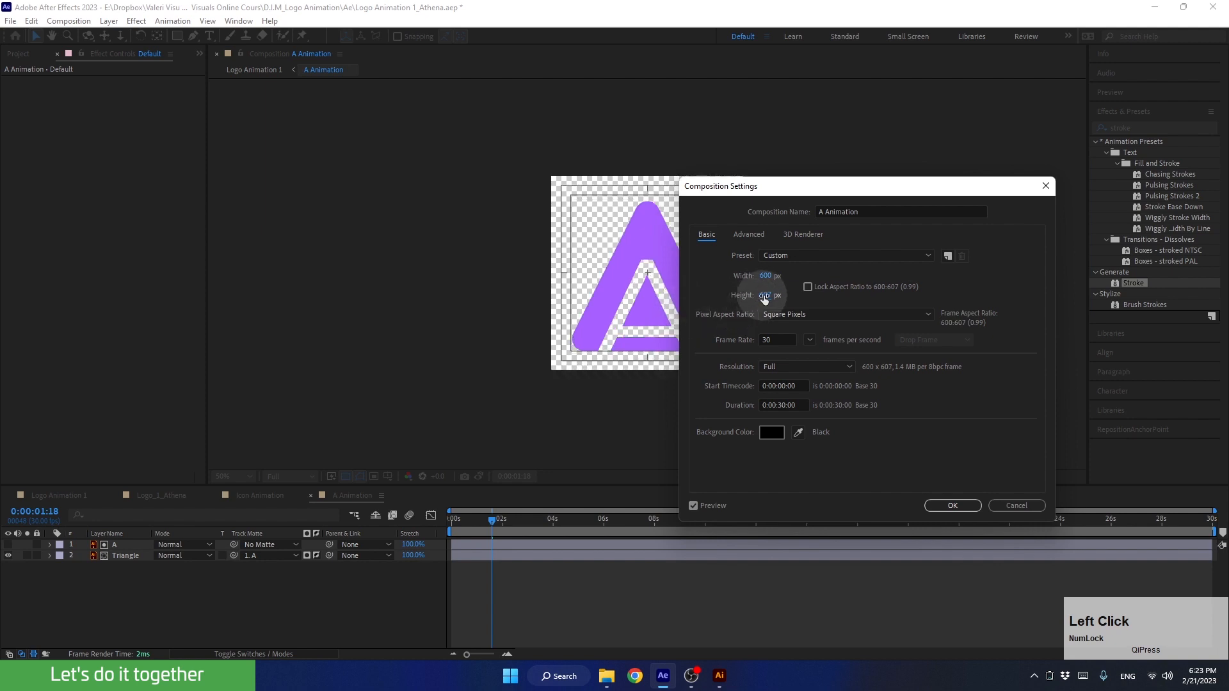
{"action": "left_click", "coordinate": [765, 295]}
{"action": "type", "text": "600"}
{"action": "left_click", "coordinate": [722, 279]}
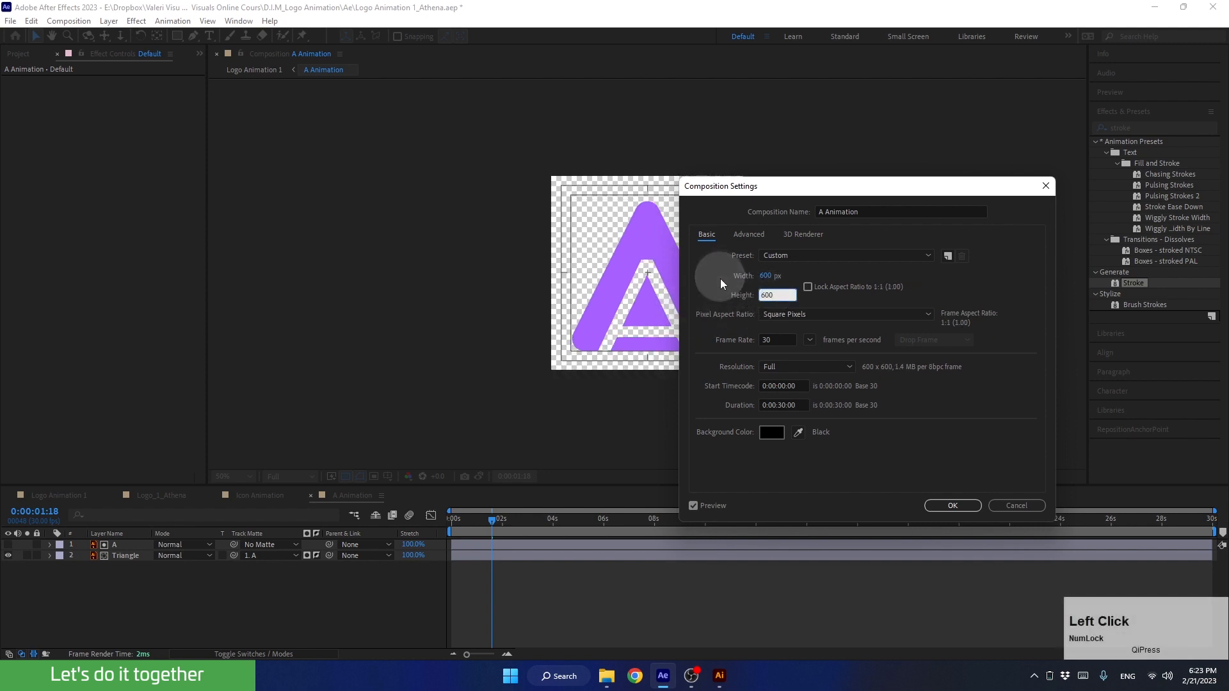
{"action": "left_click", "coordinate": [950, 505]}
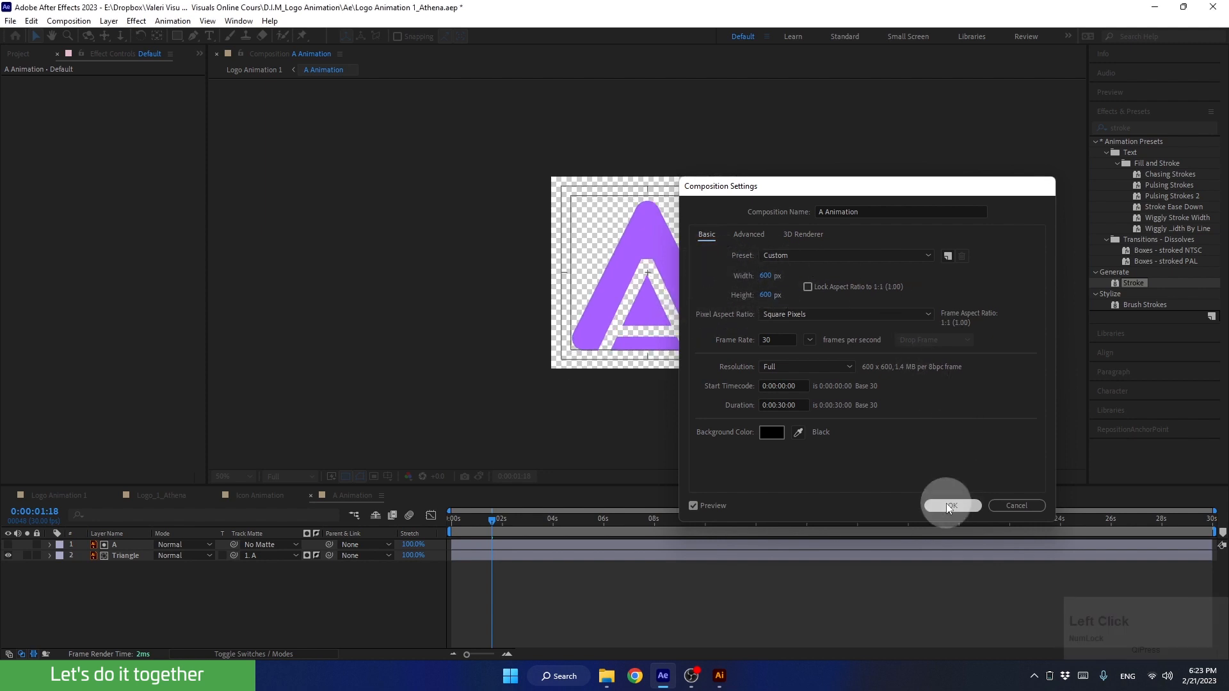
Return to the Logo Animation 1 composition and open the Icon Animation precomposition from its layer
{"action": "left_click", "coordinate": [48, 496]}
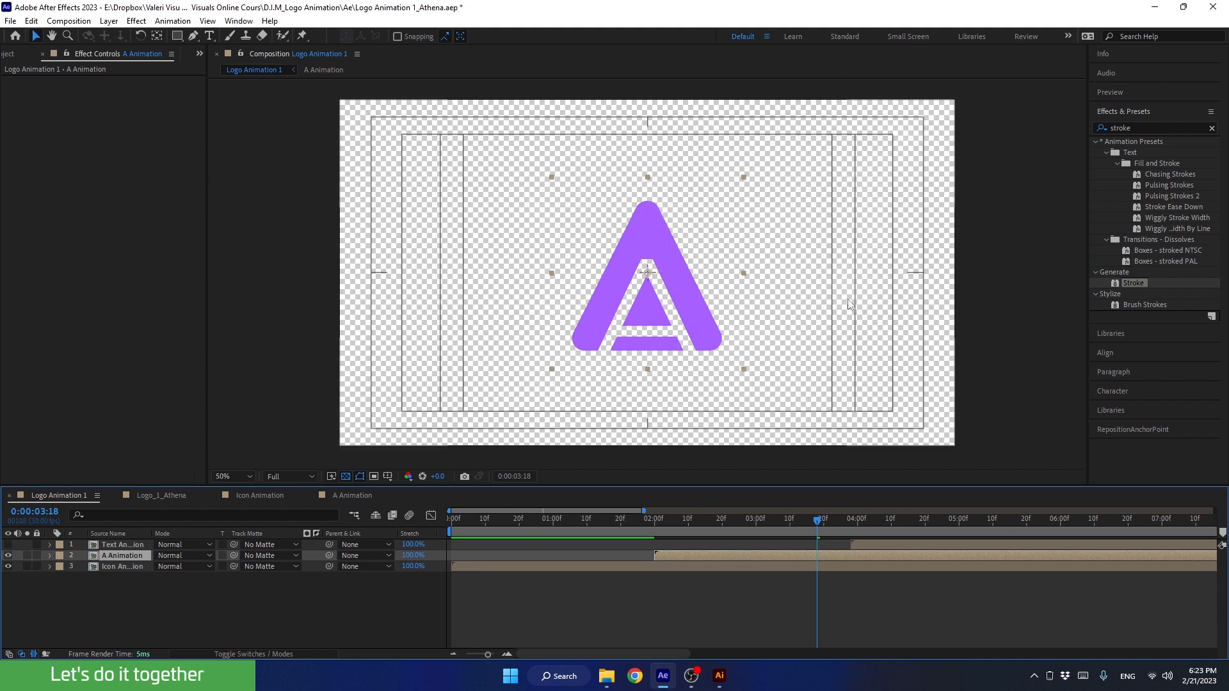
{"action": "left_click_drag", "start_coordinate": [786, 515], "coordinate": [594, 526]}
{"action": "left_click", "coordinate": [563, 566]}
{"action": "left_click", "coordinate": [556, 519]}
{"action": "key", "text": "z"}
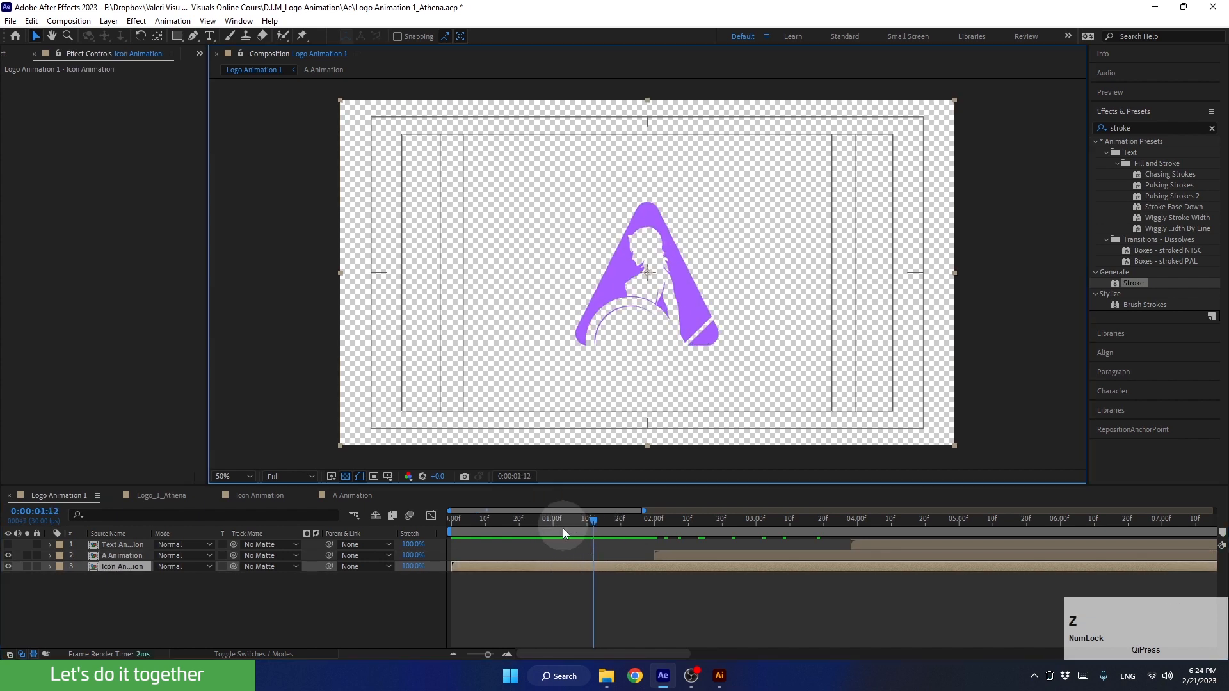
{"action": "double_click", "coordinate": [582, 568]}
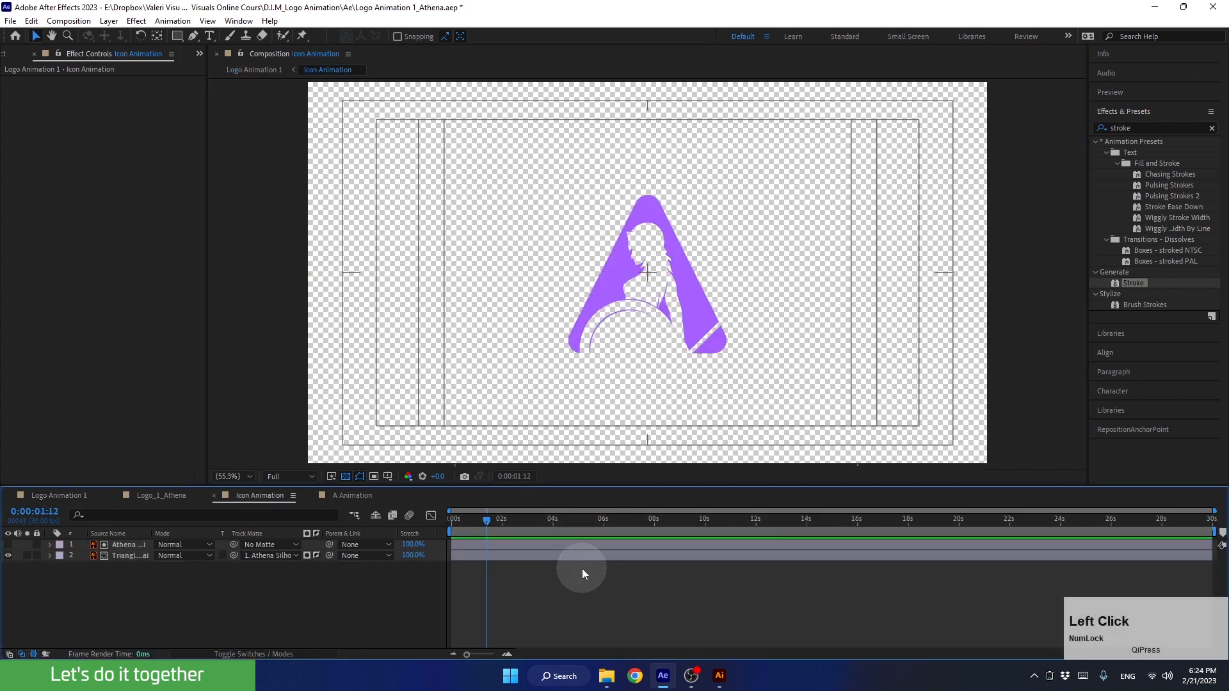
Set the Icon Animation composition's width and height to 600 px
{"action": "key", "text": "ctrl+k"}
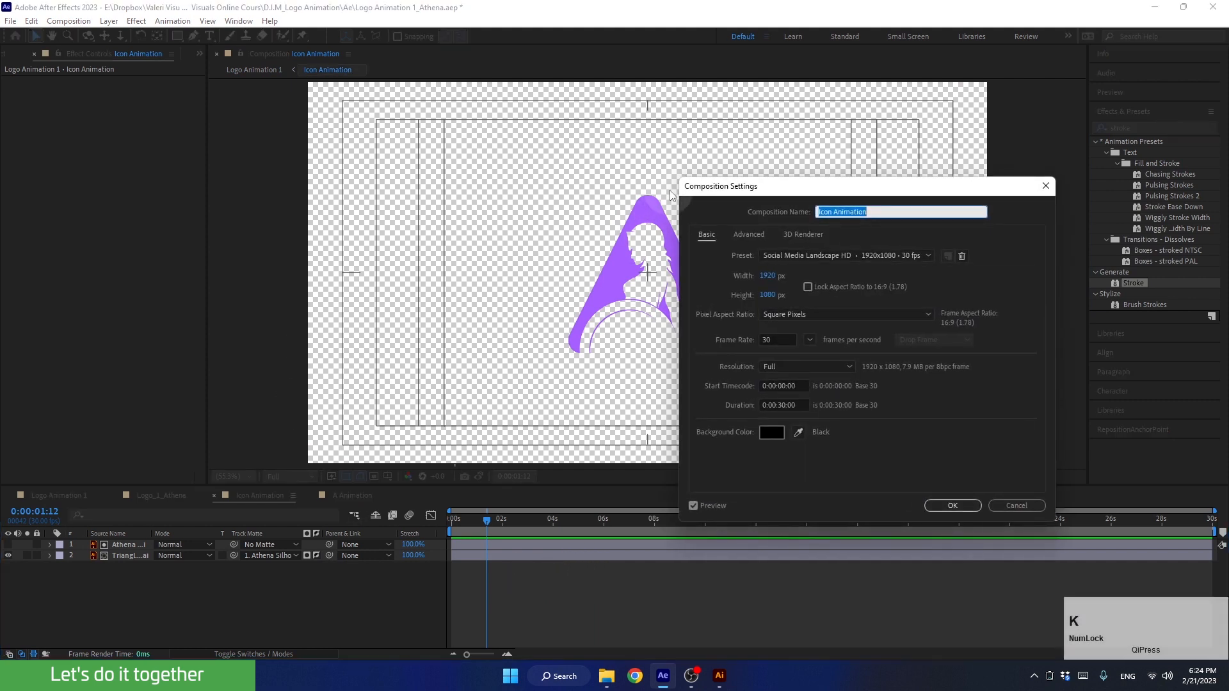
{"action": "left_click", "coordinate": [765, 275]}
{"action": "type", "text": "600"}
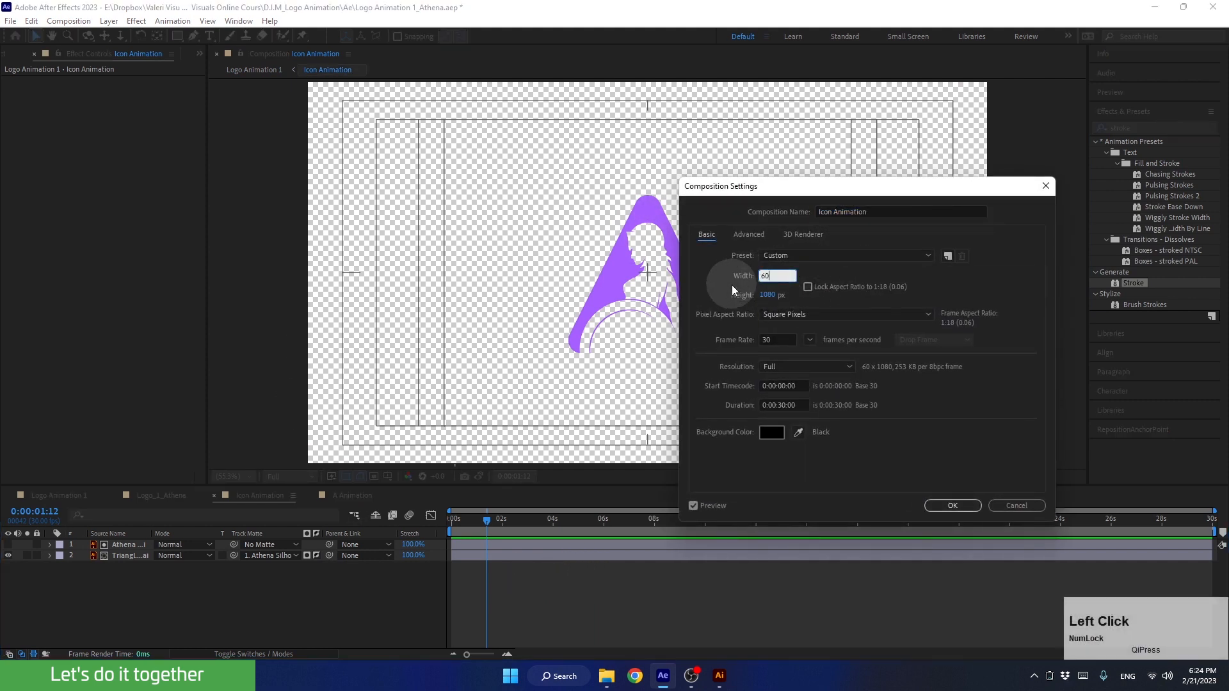
{"action": "left_click", "coordinate": [764, 293]}
{"action": "type", "text": "600"}
{"action": "left_click", "coordinate": [724, 280]}
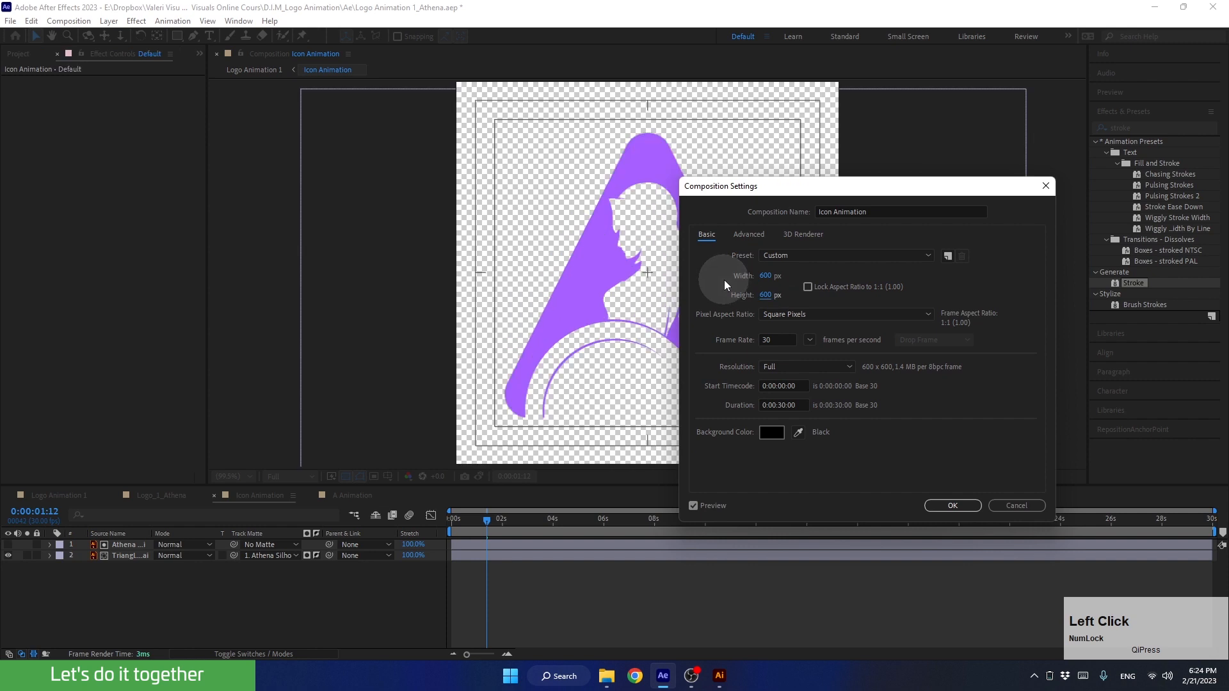
{"action": "left_click", "coordinate": [952, 506]}
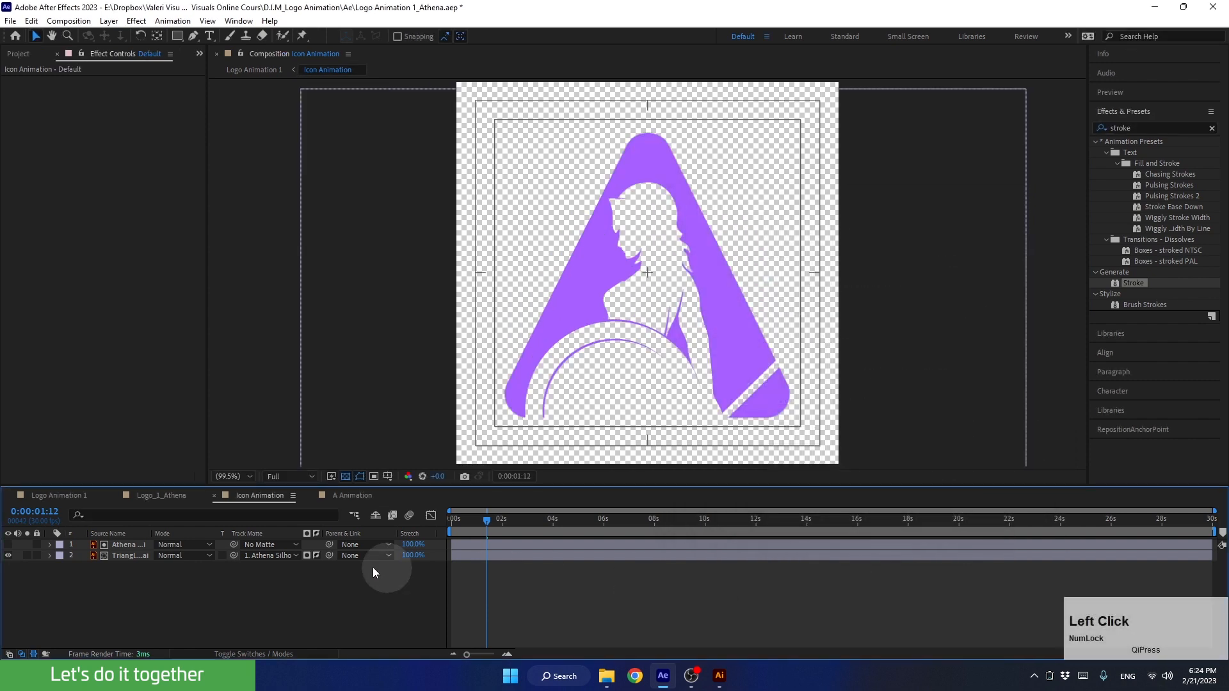
Back in Logo Animation 1, add a Scale keyframe to the A Animation layer at 0:00:04:00
{"action": "left_click", "coordinate": [53, 496]}
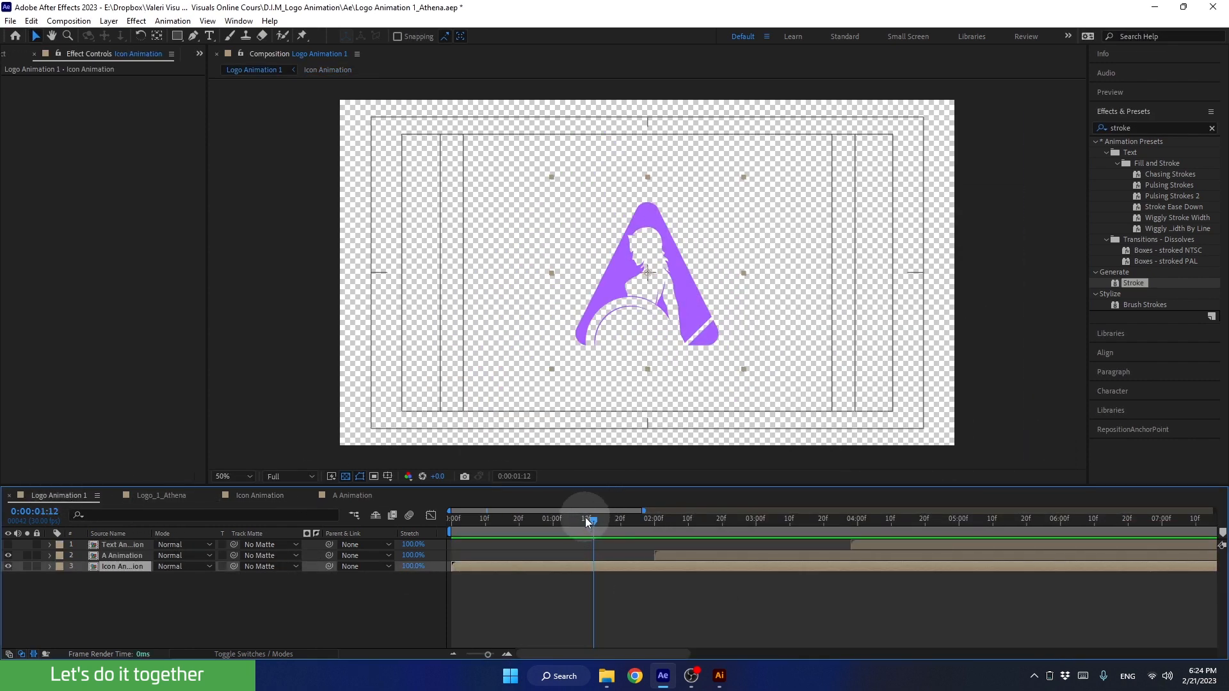
{"action": "left_click_drag", "start_coordinate": [585, 517], "coordinate": [812, 533]}
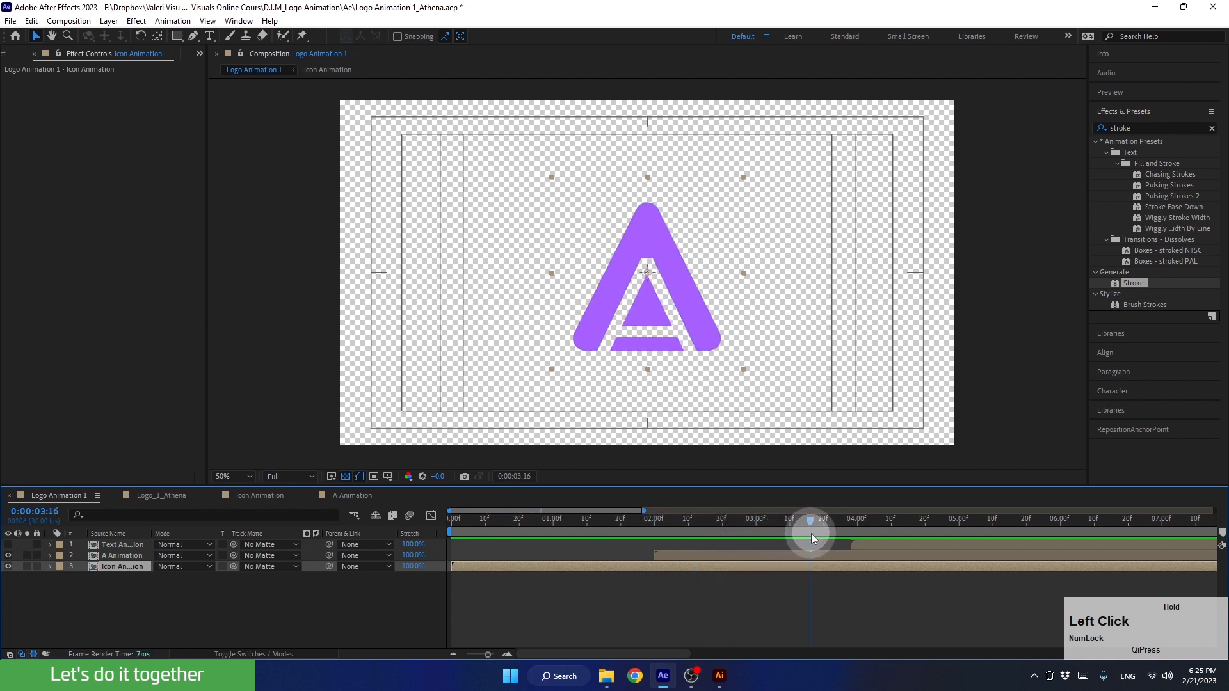
{"action": "left_click", "coordinate": [792, 557]}
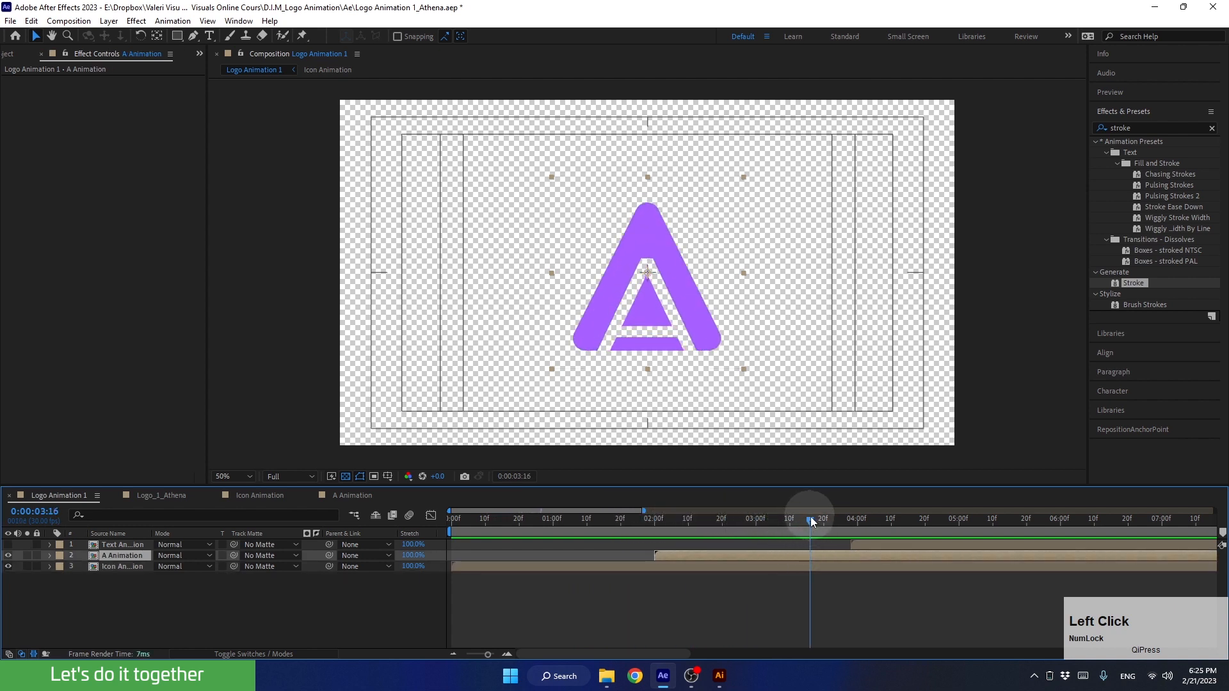
{"action": "left_click_drag", "start_coordinate": [821, 523], "coordinate": [858, 527]}
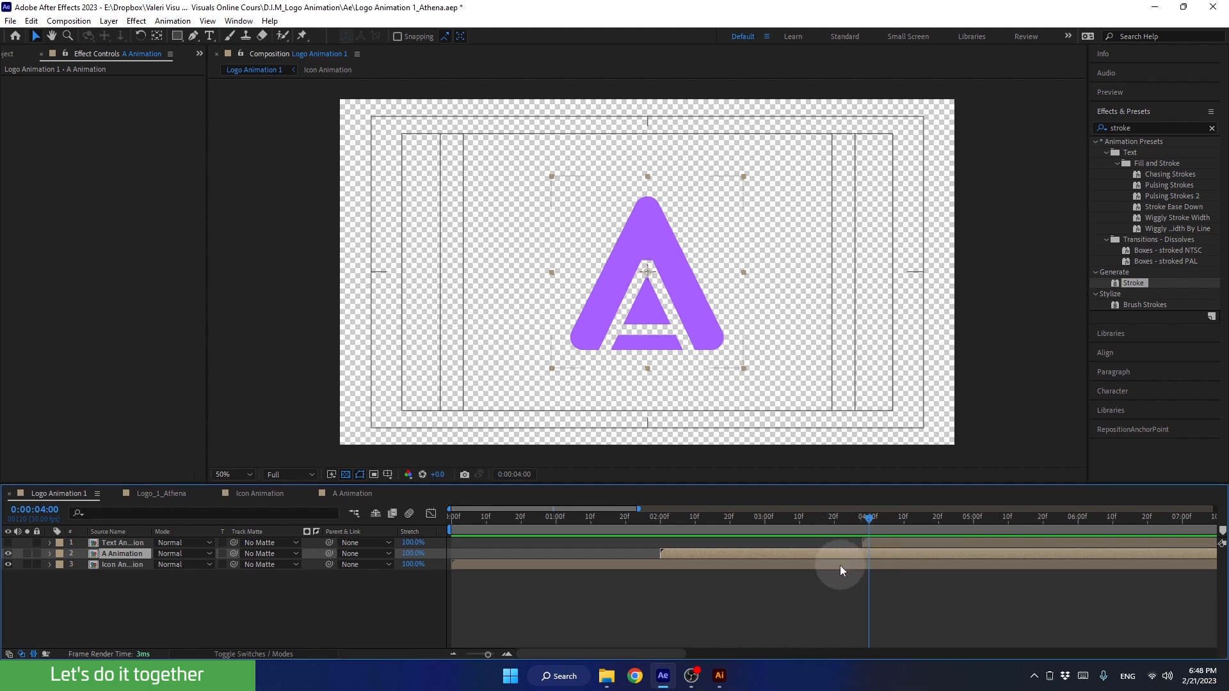
{"action": "key", "text": "s"}
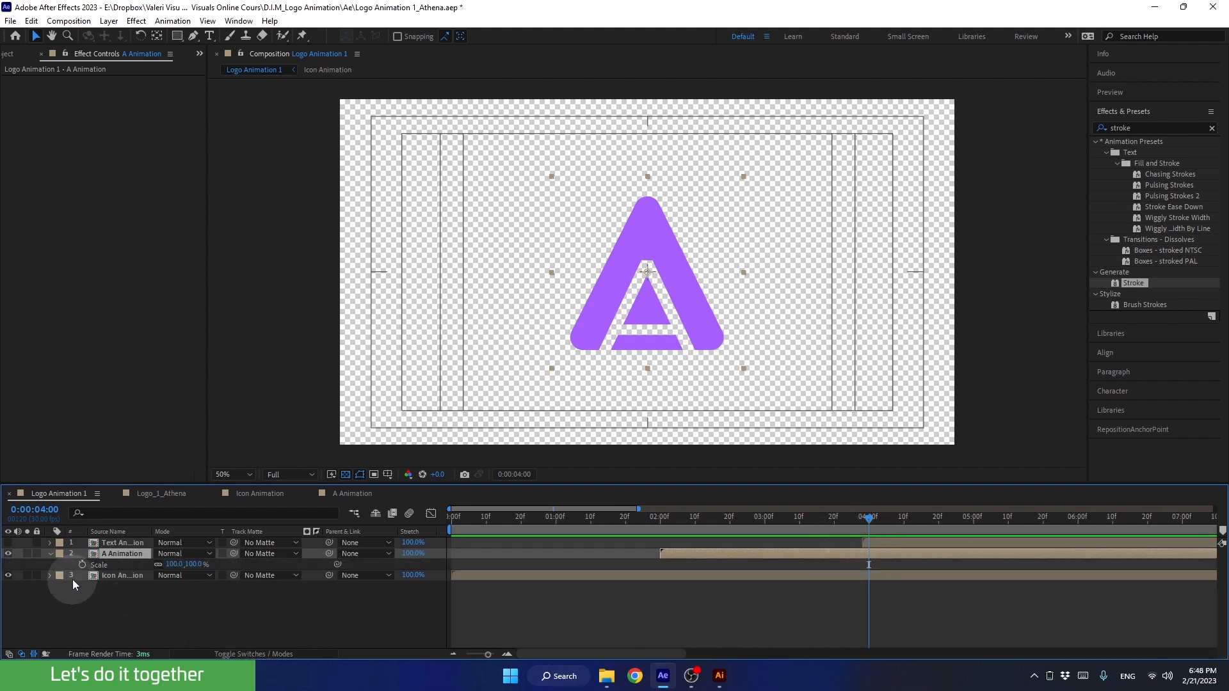
{"action": "left_click", "coordinate": [82, 564]}
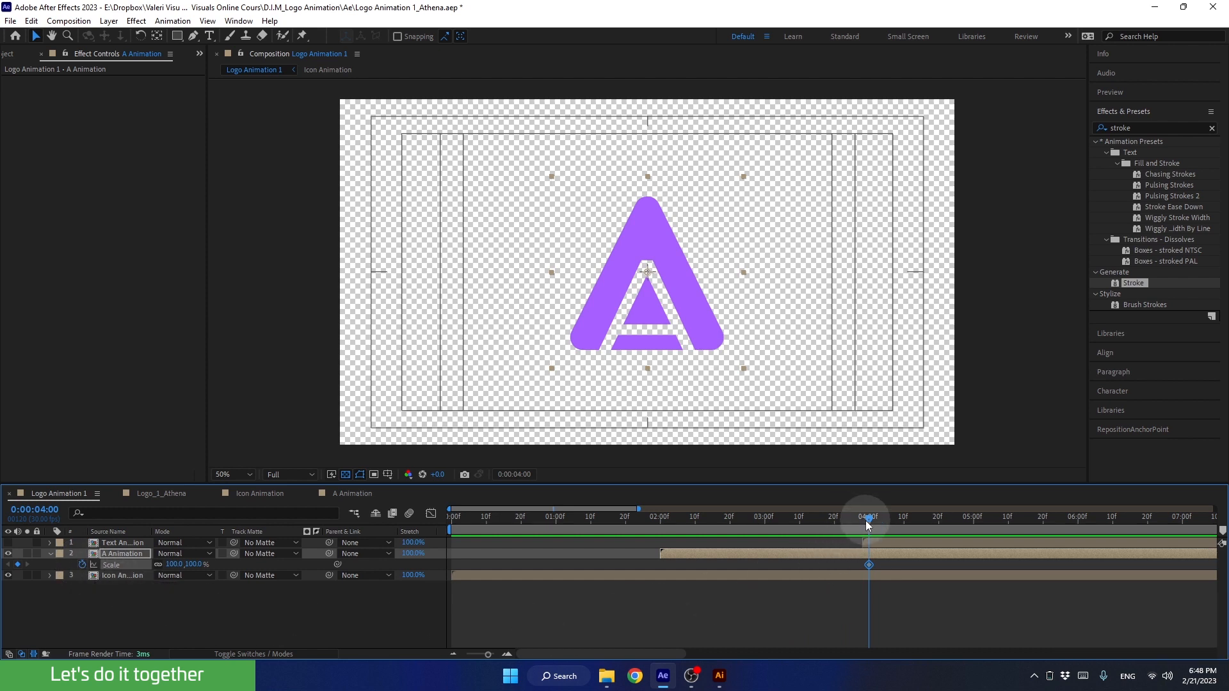
Add a second Scale keyframe of 50% to the A Animation layer at 0:00:06:00
{"action": "left_click_drag", "start_coordinate": [866, 520], "coordinate": [976, 536]}
{"action": "left_click_drag", "start_coordinate": [1070, 549], "coordinate": [1074, 549]}
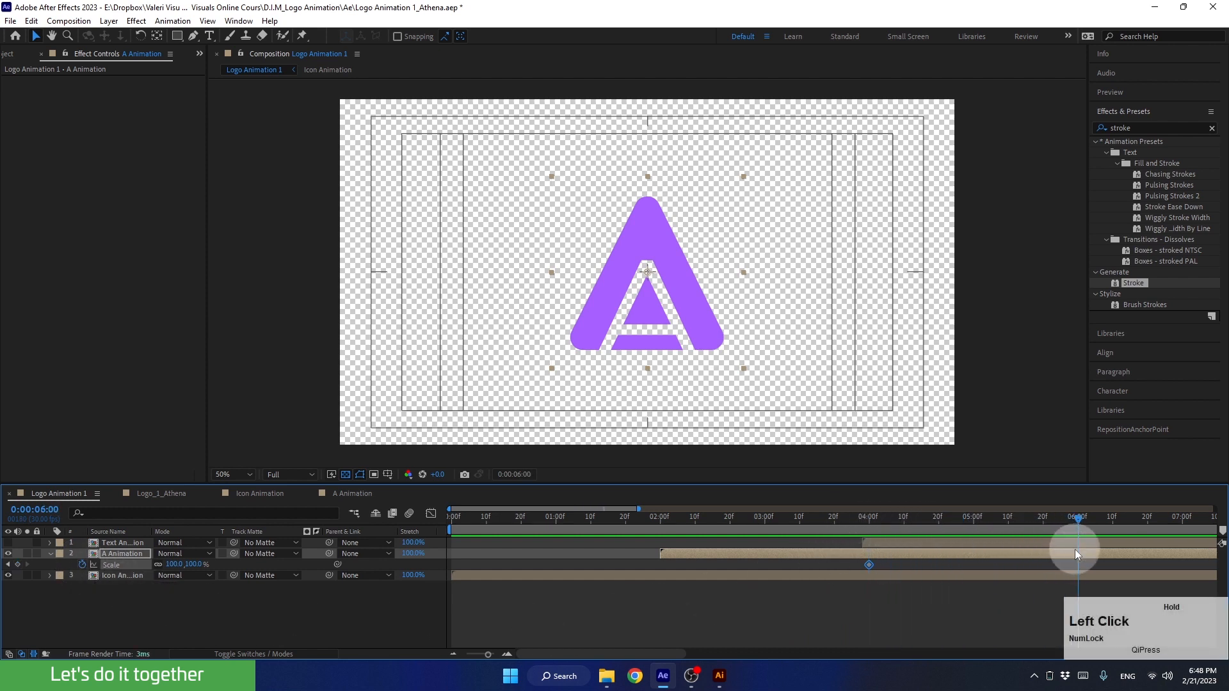
{"action": "left_click", "coordinate": [170, 564]}
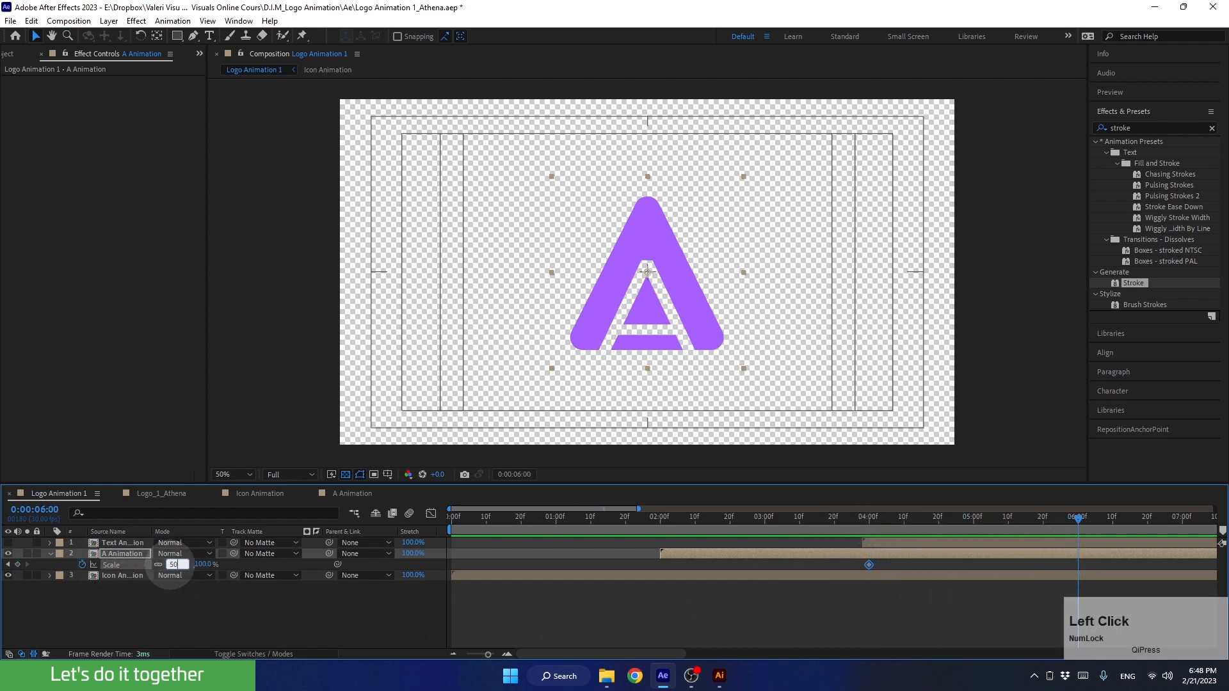
{"action": "type", "text": "50"}
{"action": "key", "text": "Return"}
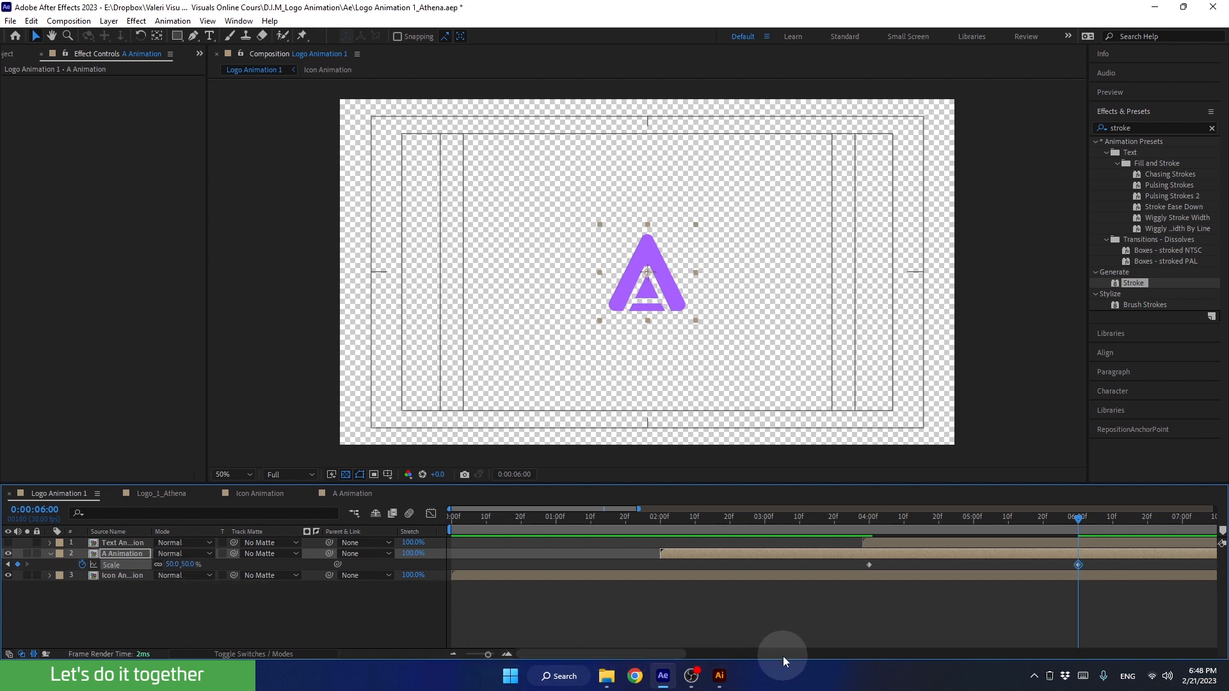
Apply Easy Ease to both Scale keyframes of A Animation and set their incoming and outgoing velocity influence to 85%
{"action": "left_click_drag", "start_coordinate": [851, 566], "coordinate": [1109, 601]}
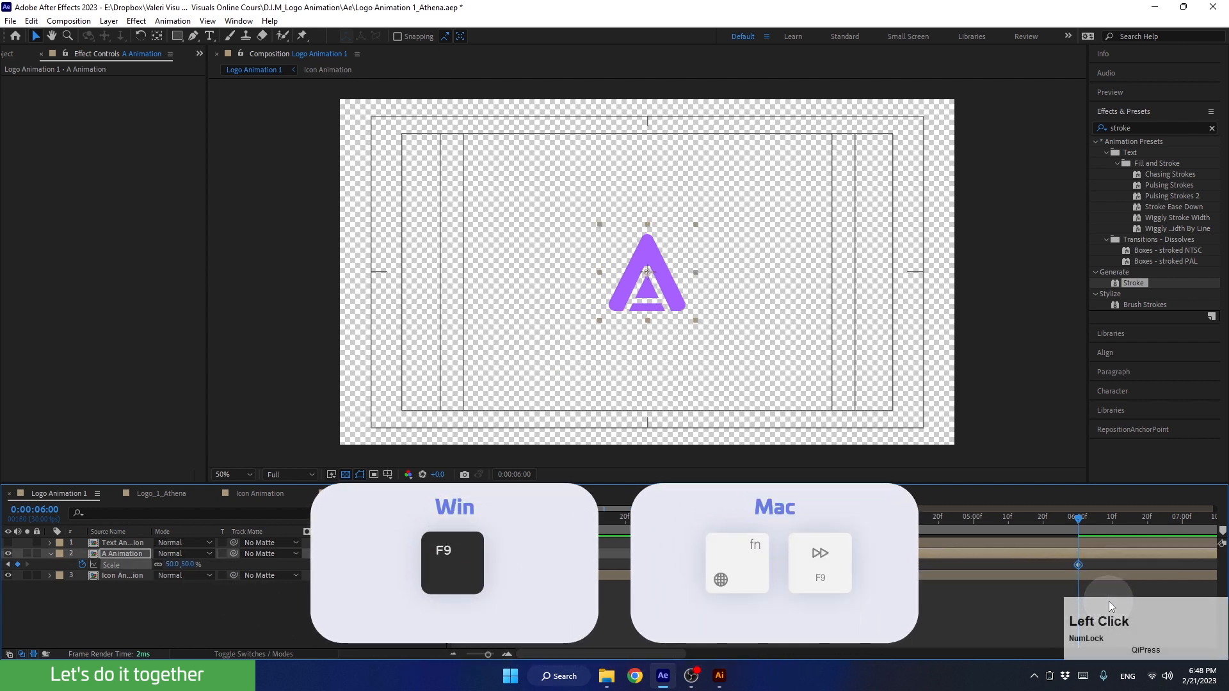
{"action": "key", "text": "F9"}
{"action": "left_click", "coordinate": [869, 565], "text": "alt"}
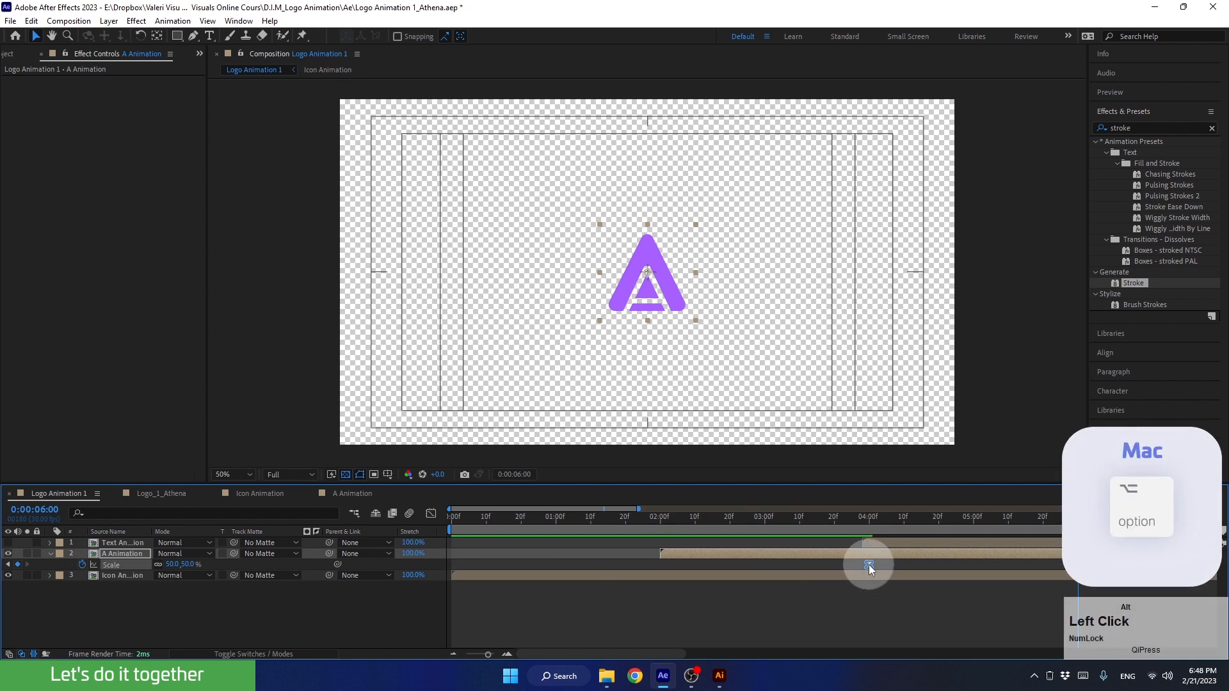
{"action": "double_click", "coordinate": [869, 564]}
{"action": "left_click", "coordinate": [716, 473]}
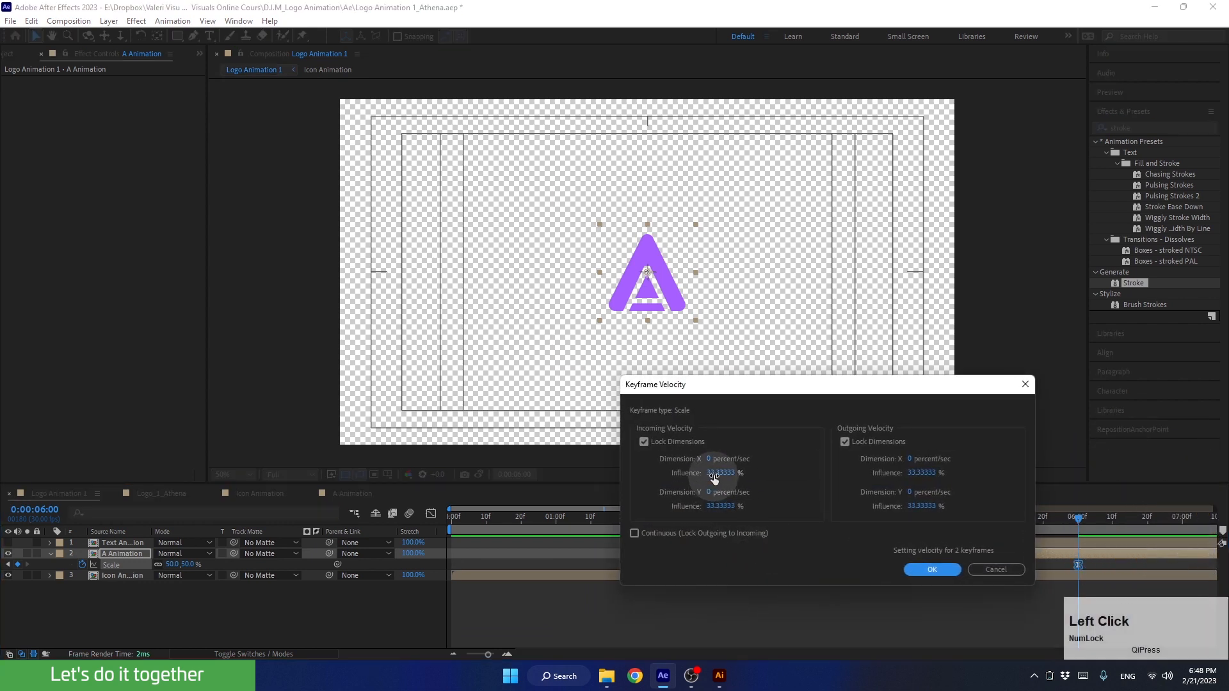
{"action": "type", "text": "85"}
{"action": "left_click", "coordinate": [926, 474]}
{"action": "type", "text": "85"}
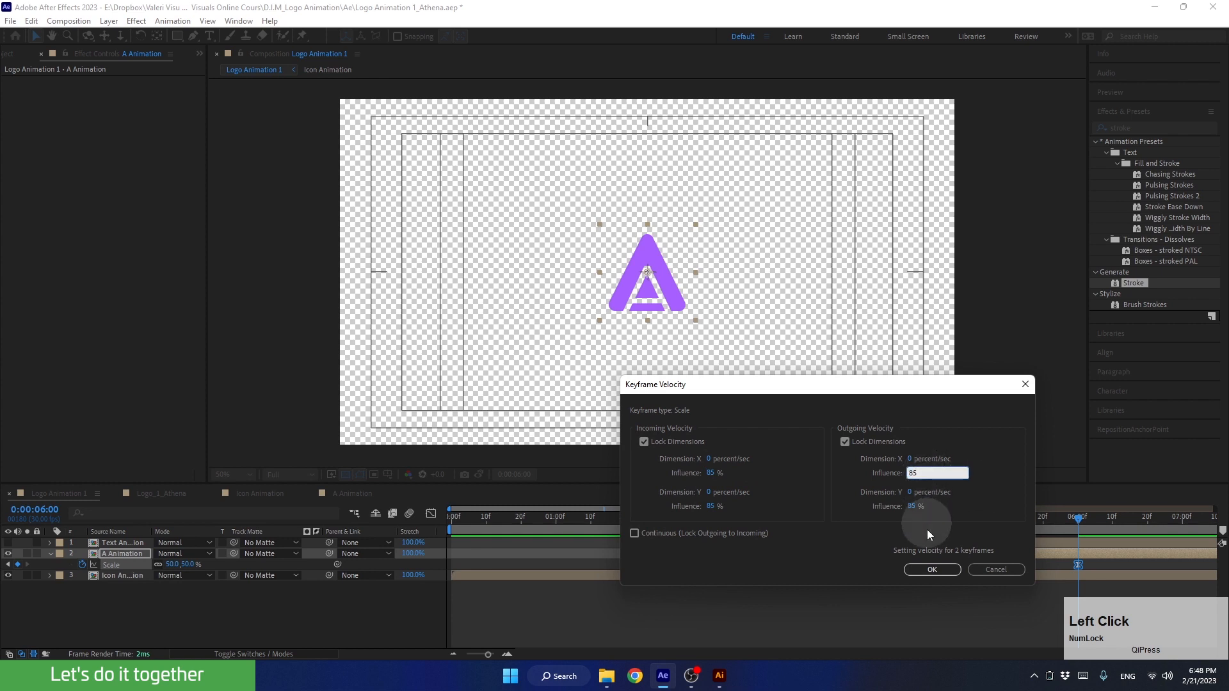
{"action": "left_click", "coordinate": [932, 569]}
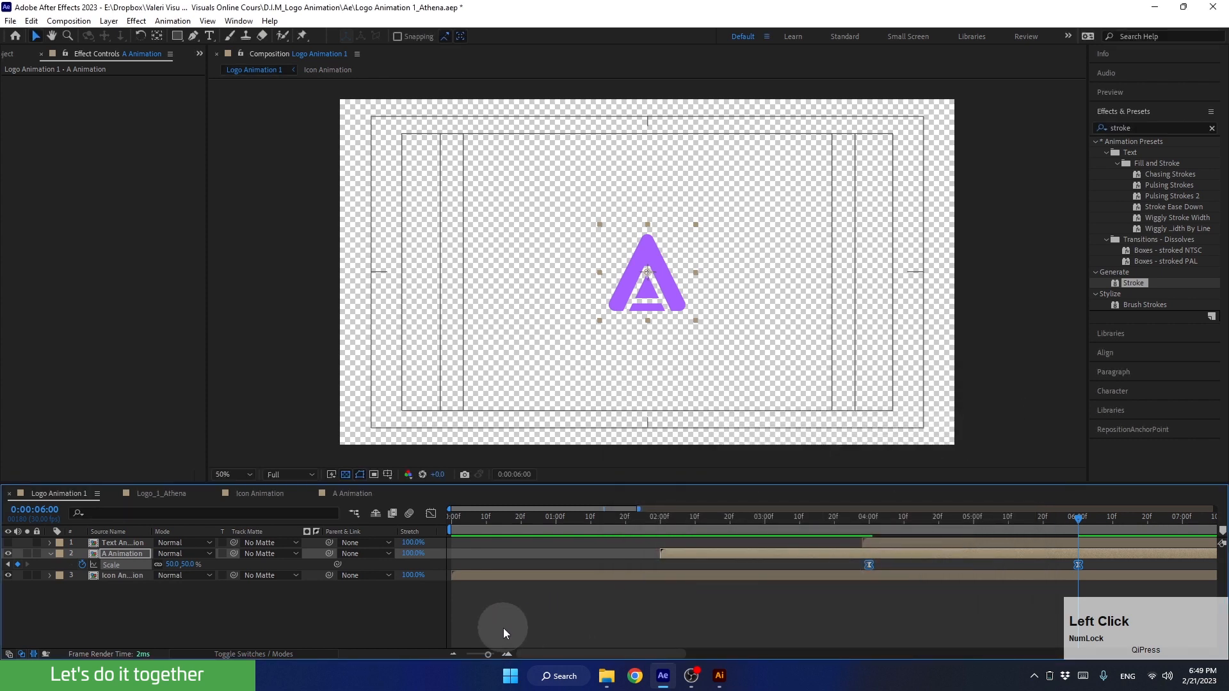
Make the Text Animation layer visible and, at 0:00:07:24, move its text down beside the right edge of the A icon
{"action": "left_click", "coordinate": [452, 652]}
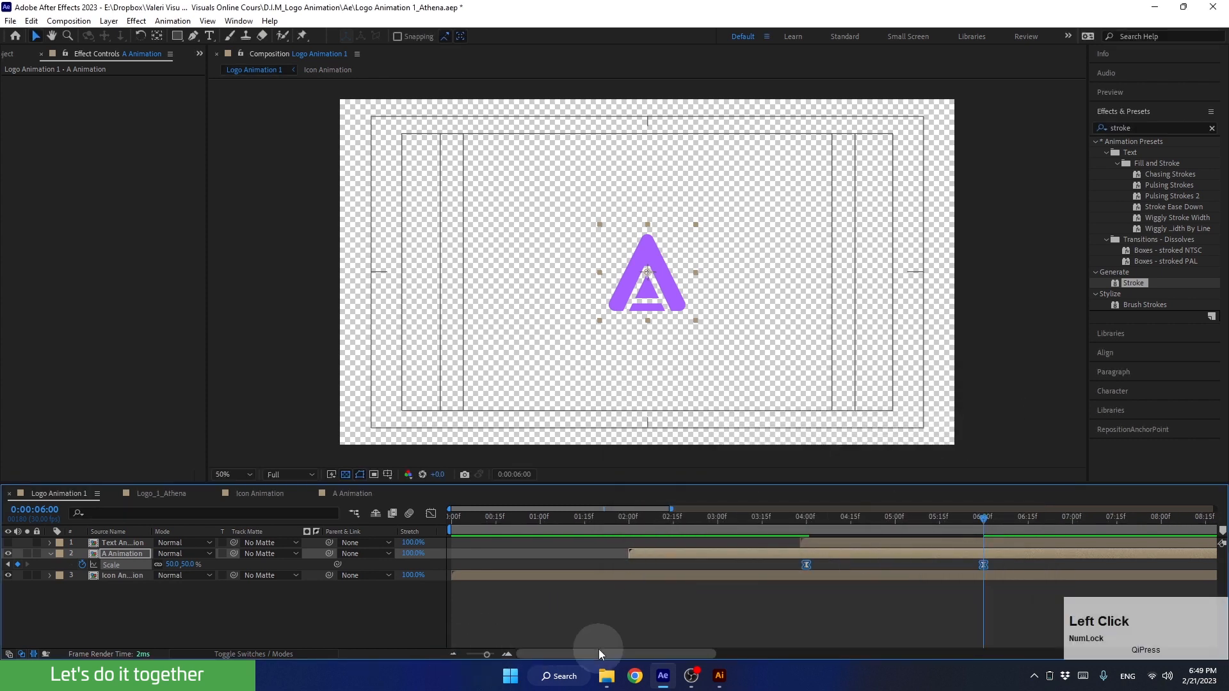
{"action": "left_click_drag", "start_coordinate": [598, 652], "coordinate": [608, 653]}
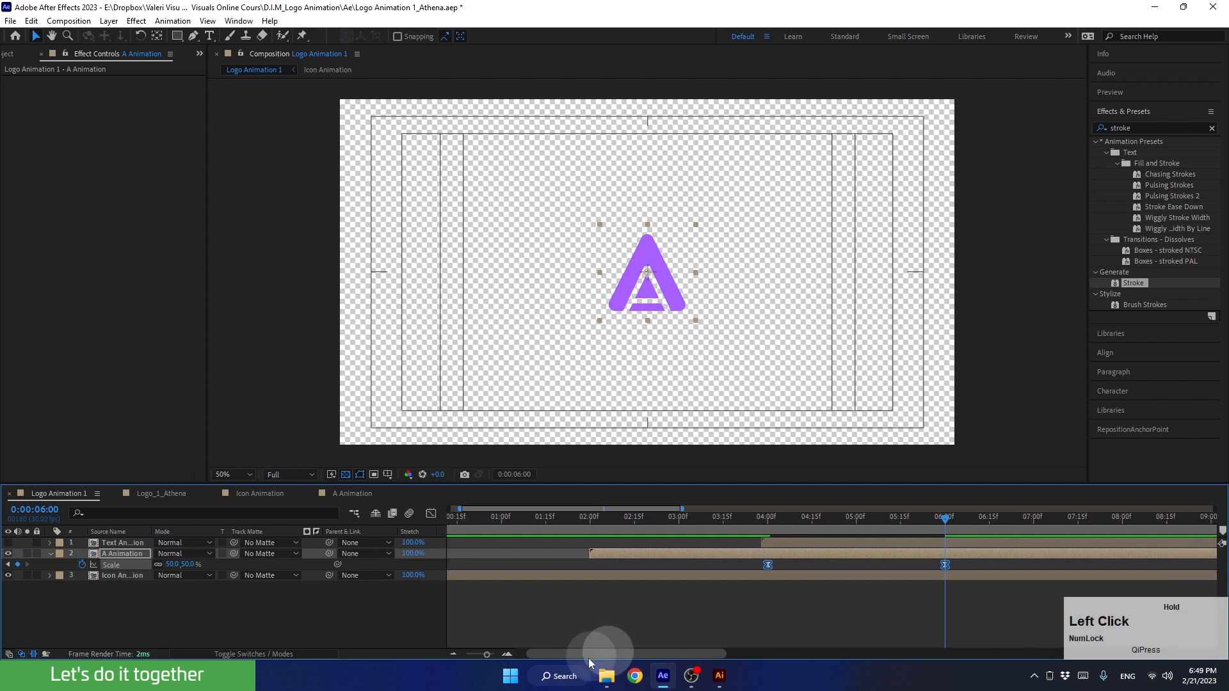
{"action": "left_click", "coordinate": [455, 652]}
{"action": "left_click_drag", "start_coordinate": [716, 519], "coordinate": [769, 526]}
{"action": "left_click", "coordinate": [740, 544]}
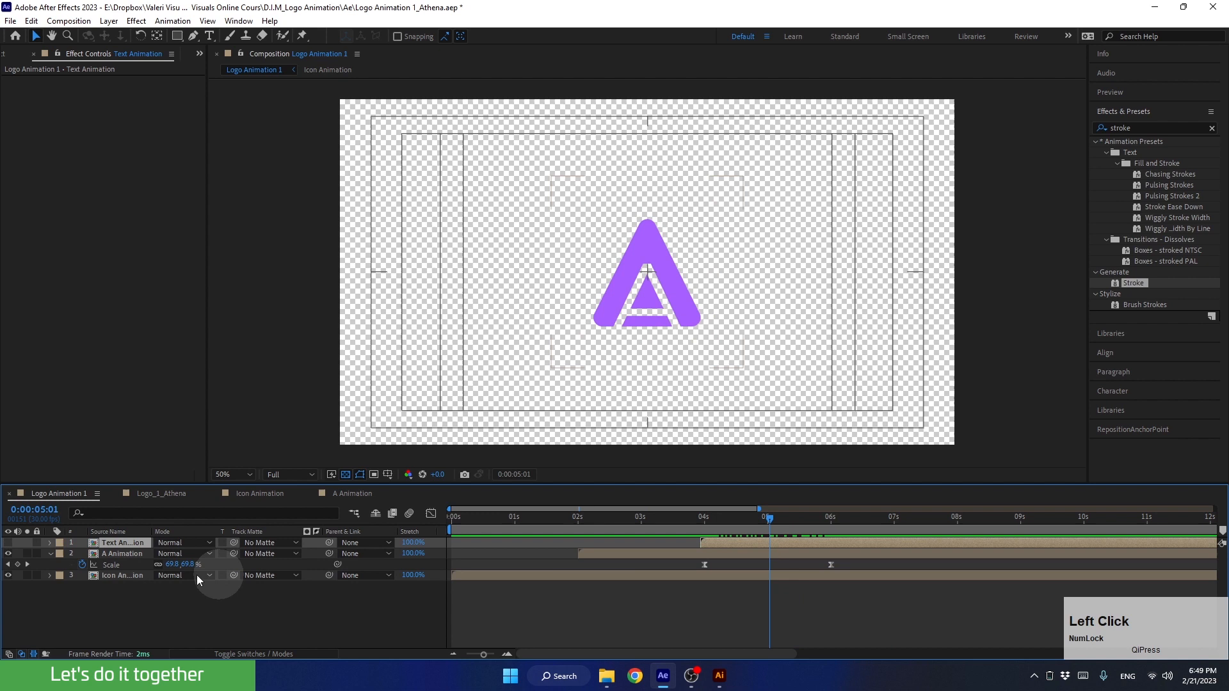
{"action": "left_click", "coordinate": [7, 543]}
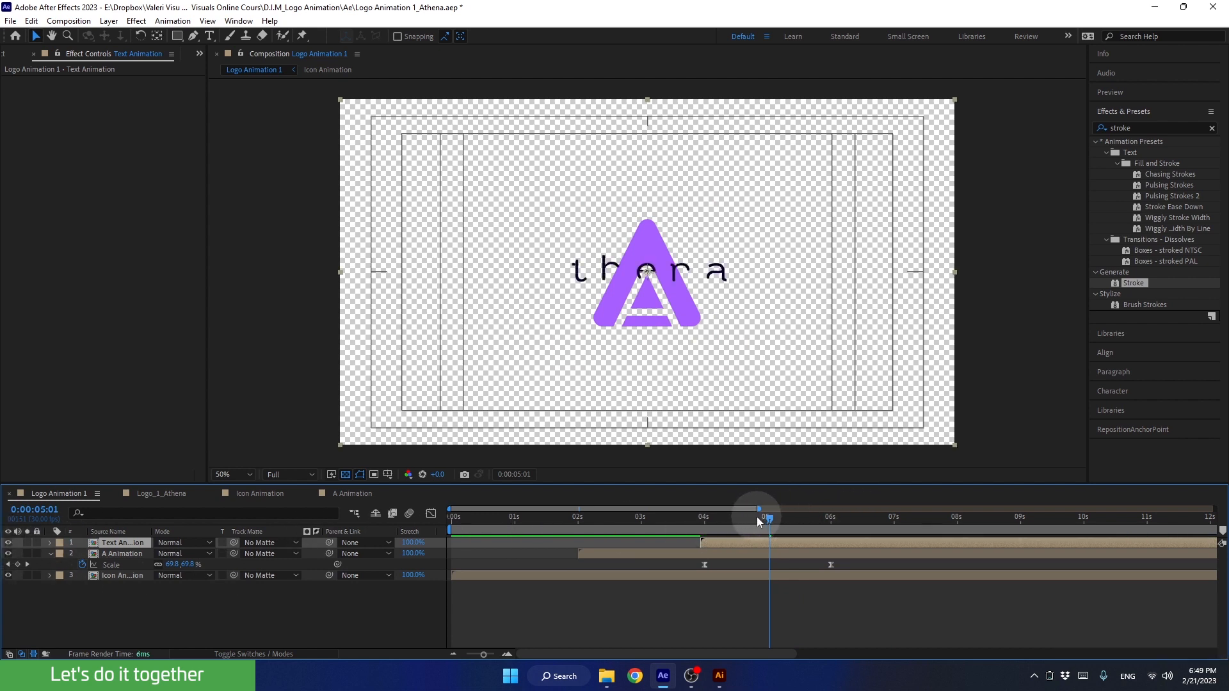
{"action": "left_click_drag", "start_coordinate": [756, 516], "coordinate": [945, 519]}
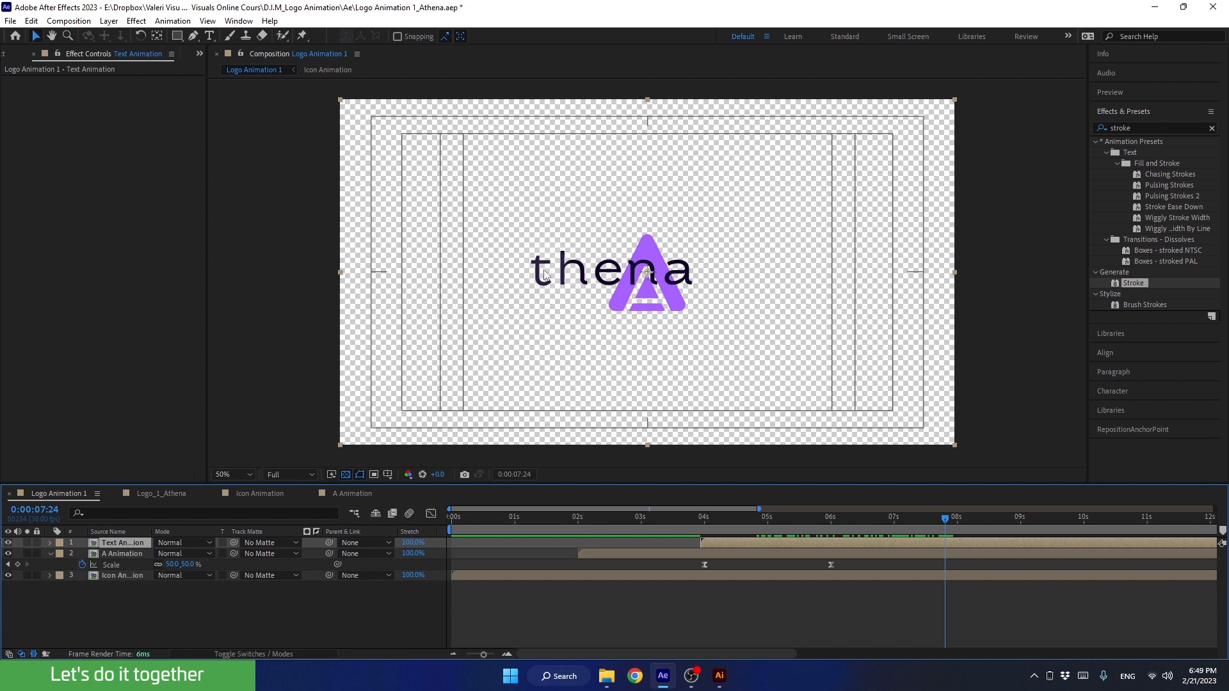
{"action": "left_click_drag", "start_coordinate": [544, 272], "coordinate": [689, 295]}
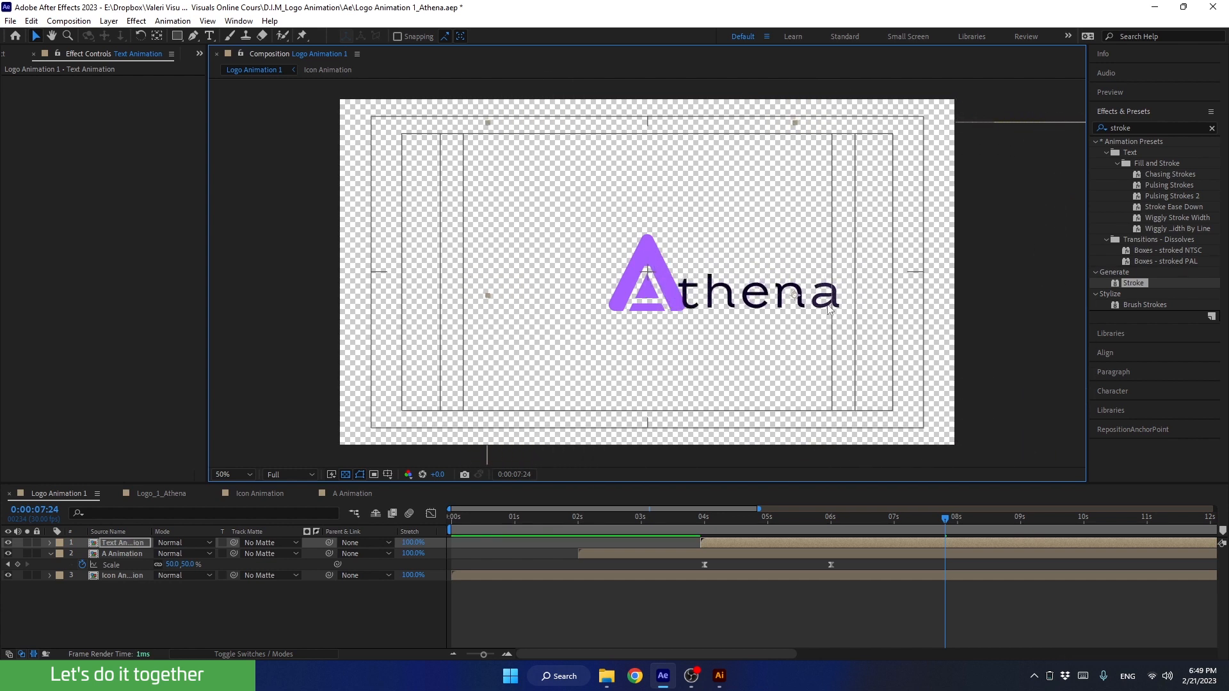
Open the Text Animation composition and collapse the properties of all five letter layers
{"action": "left_click", "coordinate": [745, 543]}
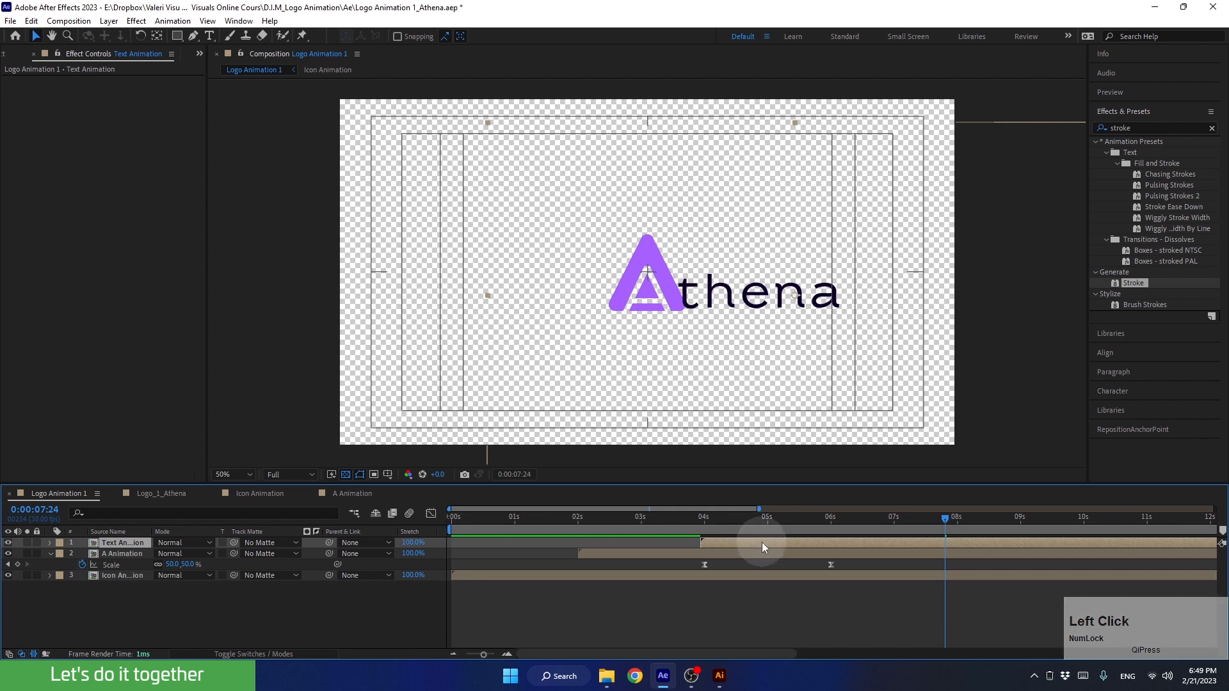
{"action": "double_click", "coordinate": [762, 543]}
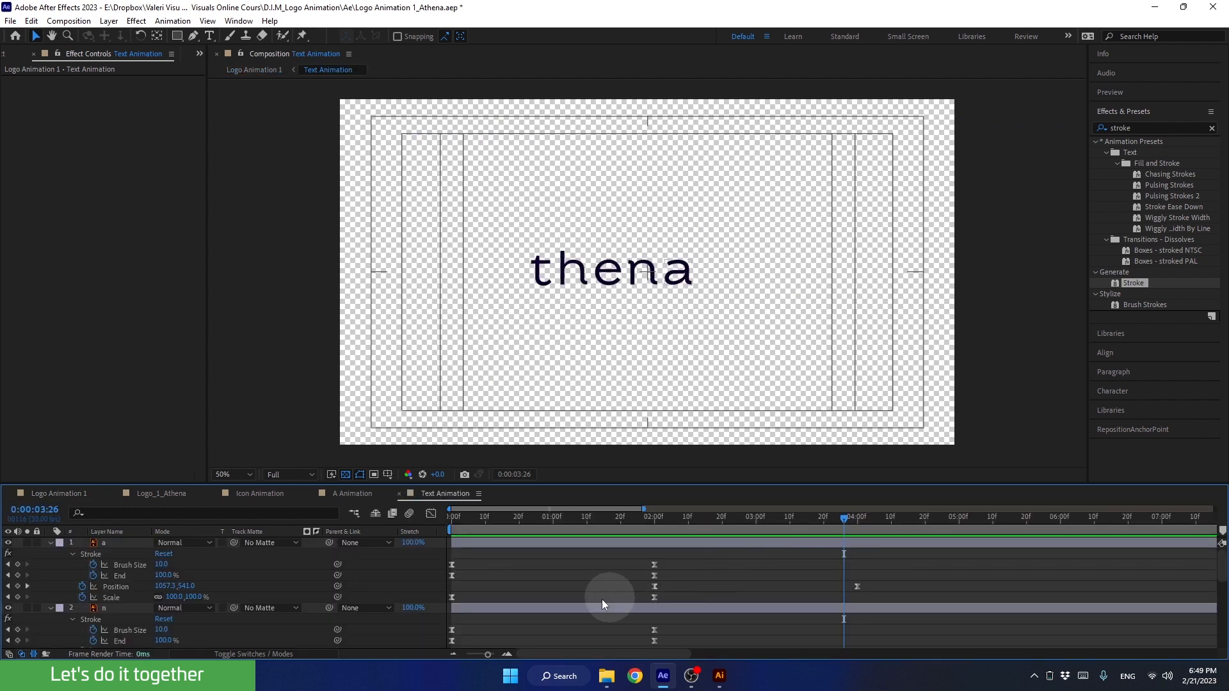
{"action": "left_click", "coordinate": [51, 543]}
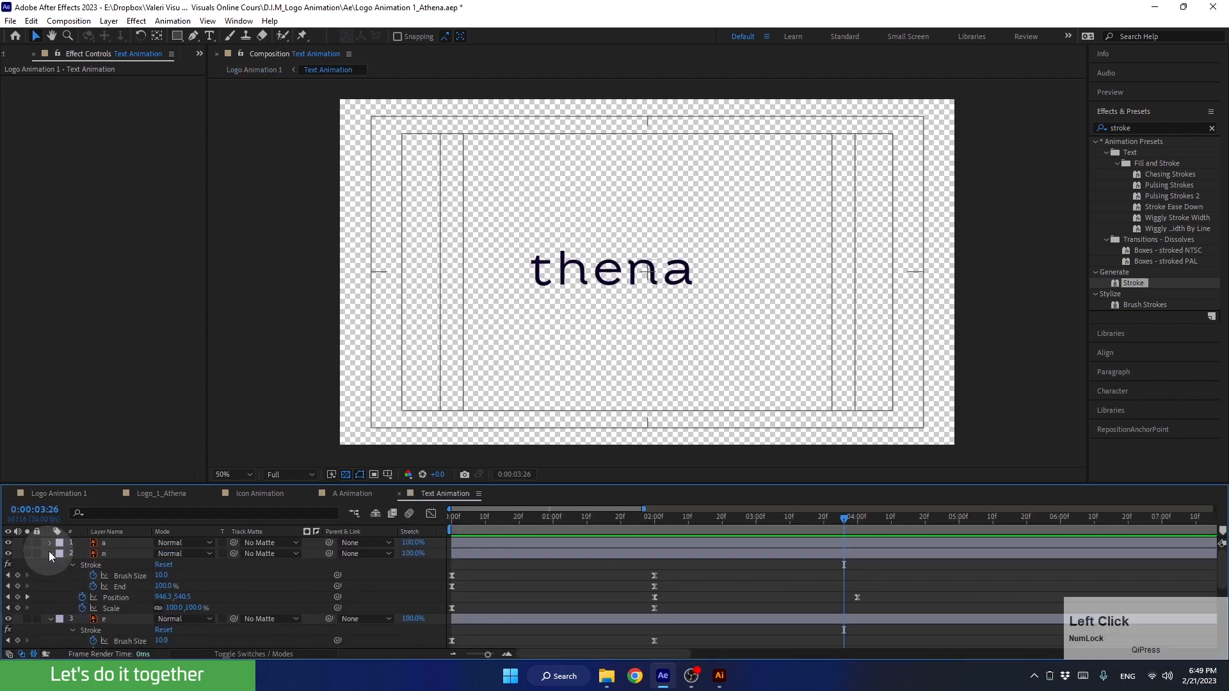
{"action": "left_click", "coordinate": [50, 554]}
{"action": "left_click", "coordinate": [50, 564]}
{"action": "left_click", "coordinate": [50, 575]}
{"action": "left_click", "coordinate": [51, 587]}
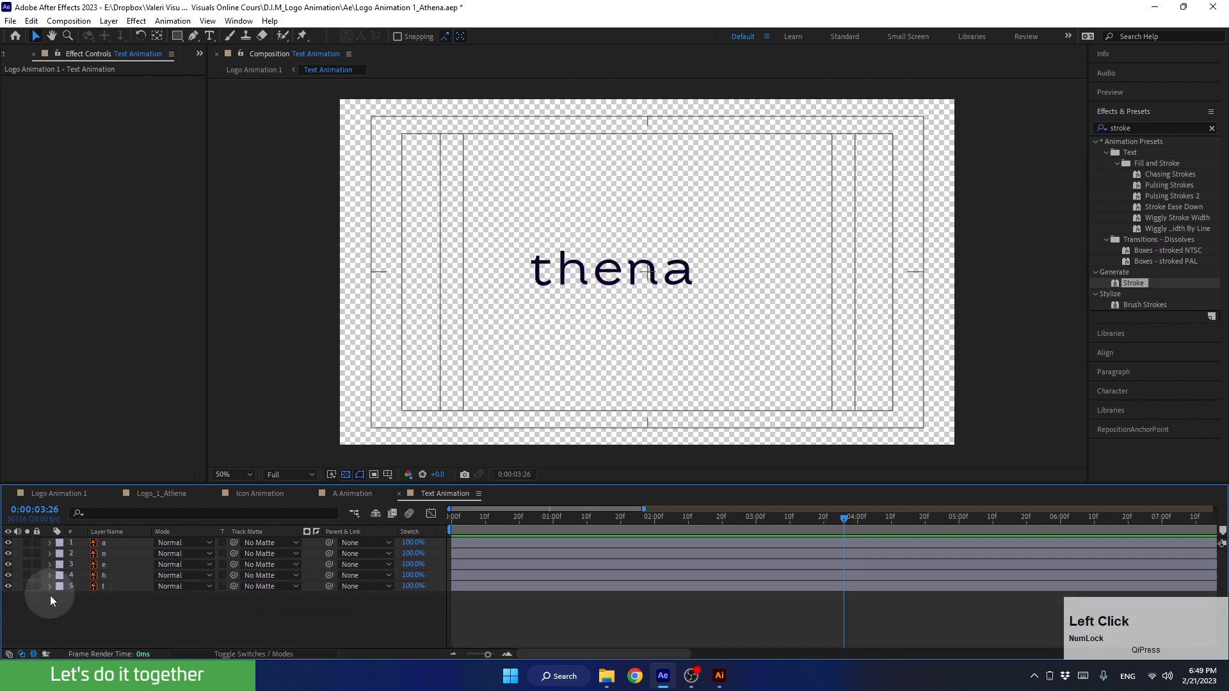
Set the Text Animation composition's width to 1200 px and height to 300 px
{"action": "key", "text": "ctrl+k"}
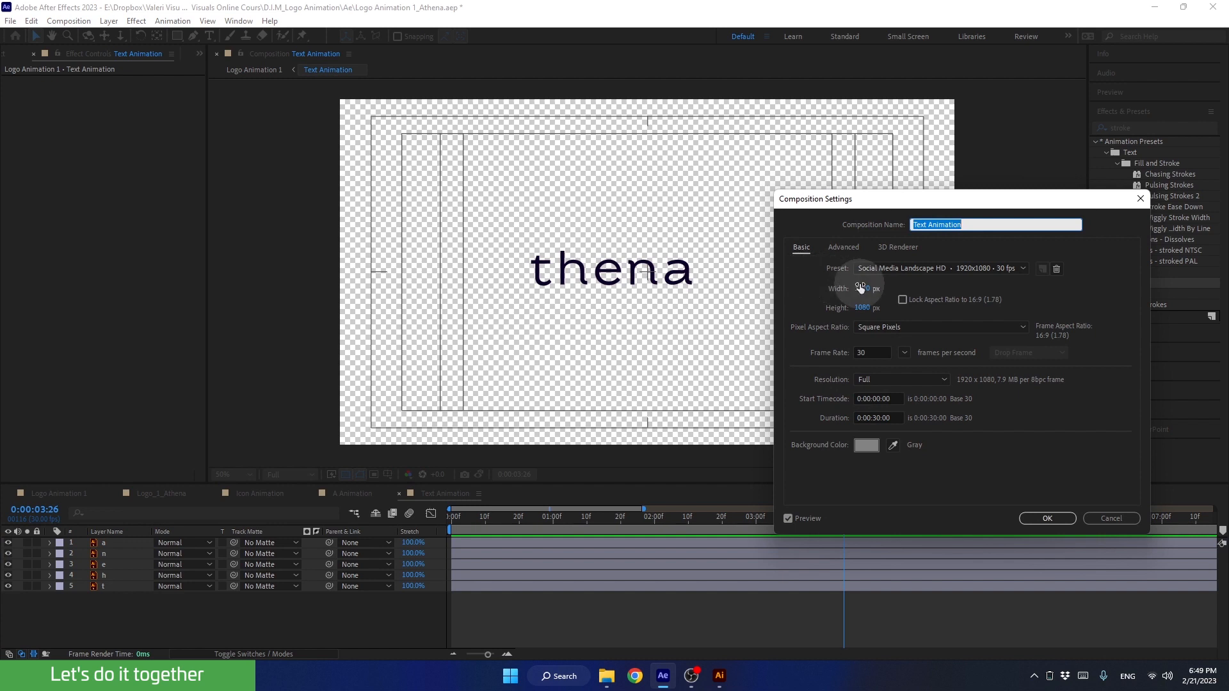
{"action": "left_click_drag", "start_coordinate": [859, 288], "coordinate": [775, 303]}
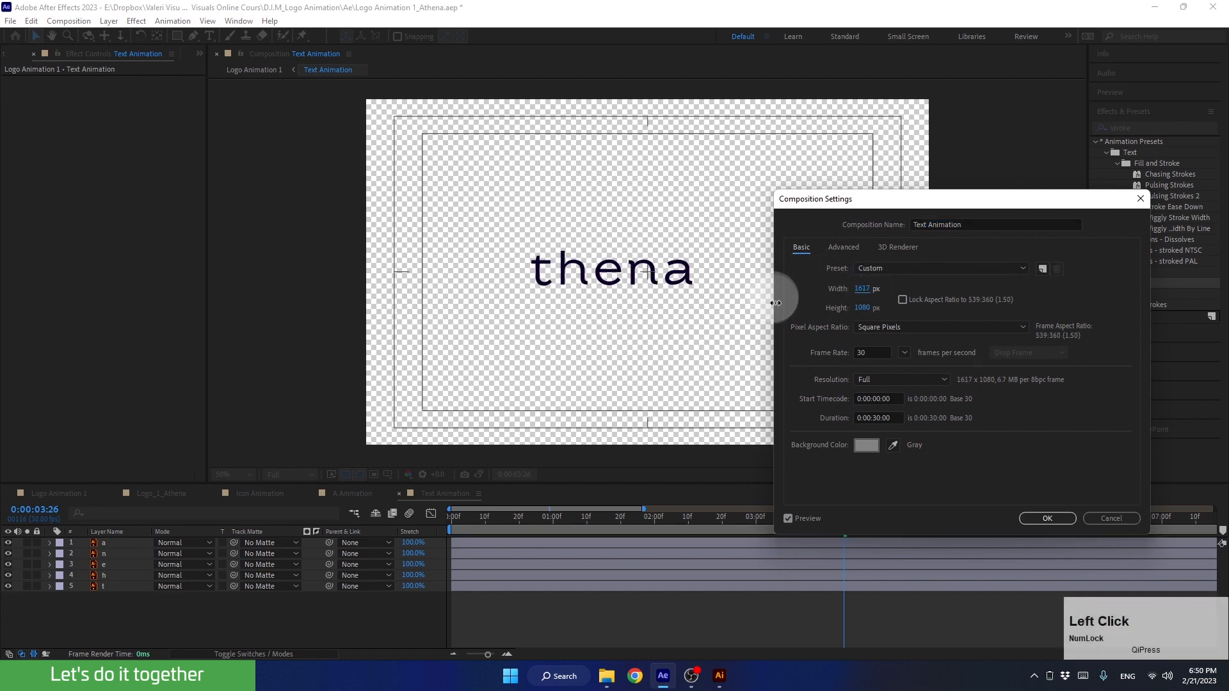
{"action": "left_click", "coordinate": [861, 288]}
{"action": "type", "text": "1200"}
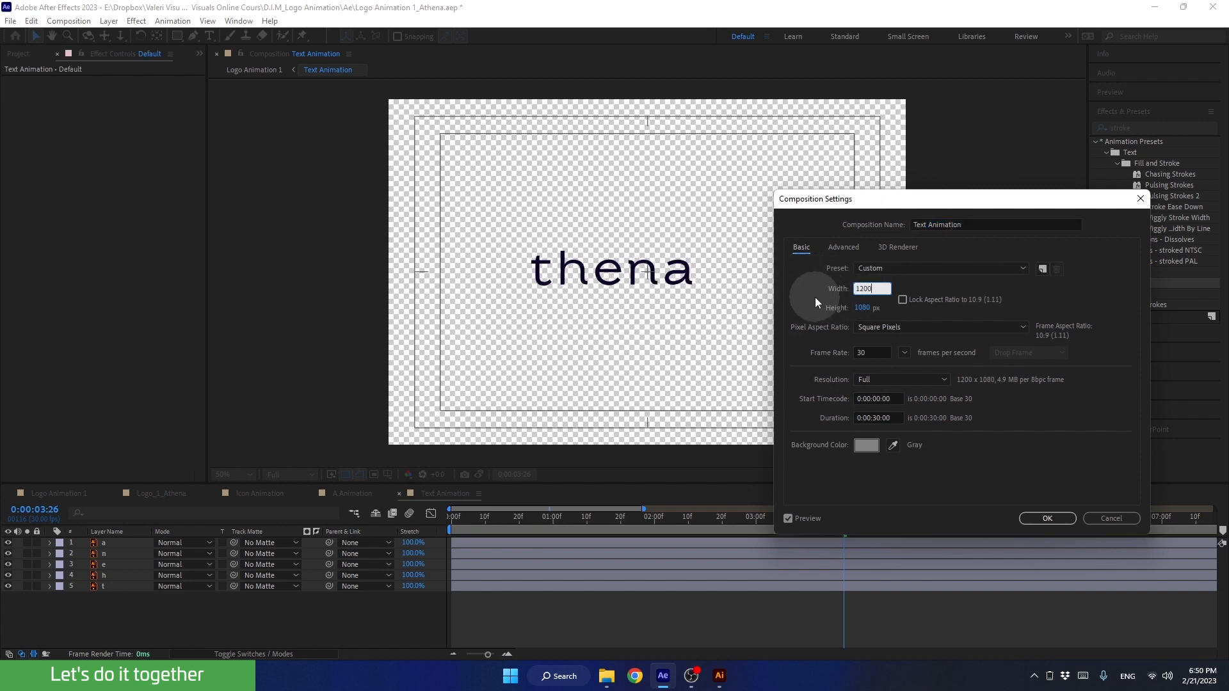
{"action": "key", "text": "Return"}
{"action": "left_click", "coordinate": [857, 307]}
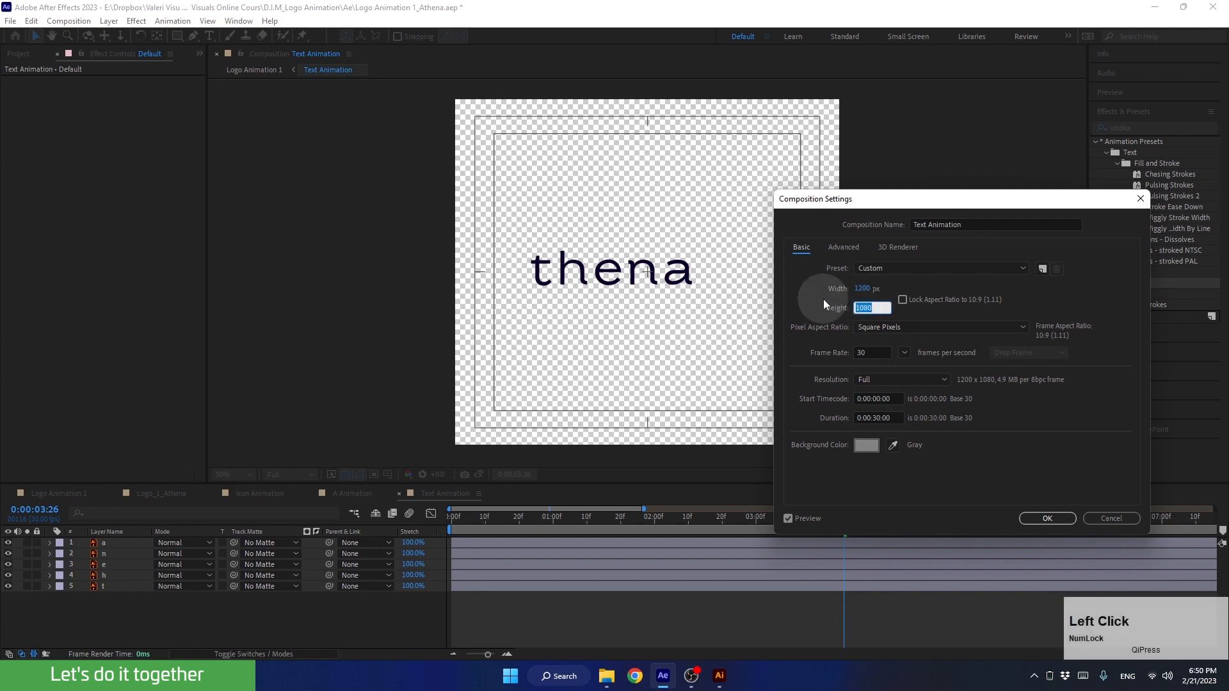
{"action": "type", "text": "60"}
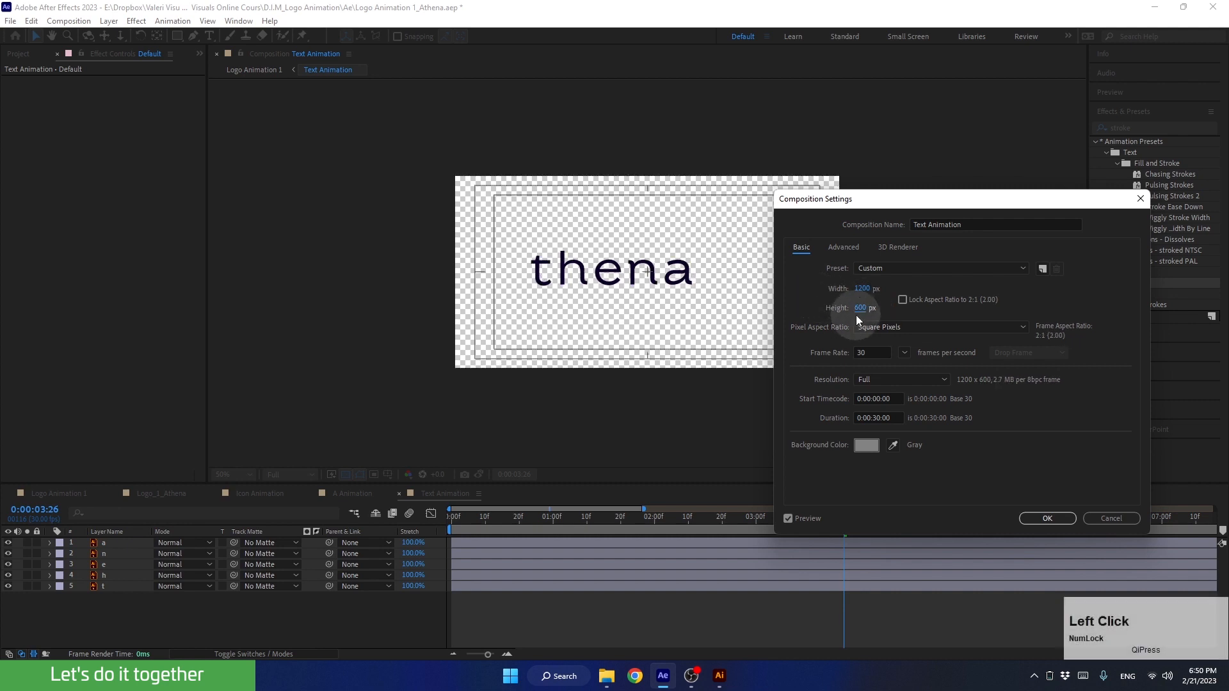
{"action": "left_click", "coordinate": [860, 308]}
{"action": "type", "text": "300"}
{"action": "key", "text": "Return"}
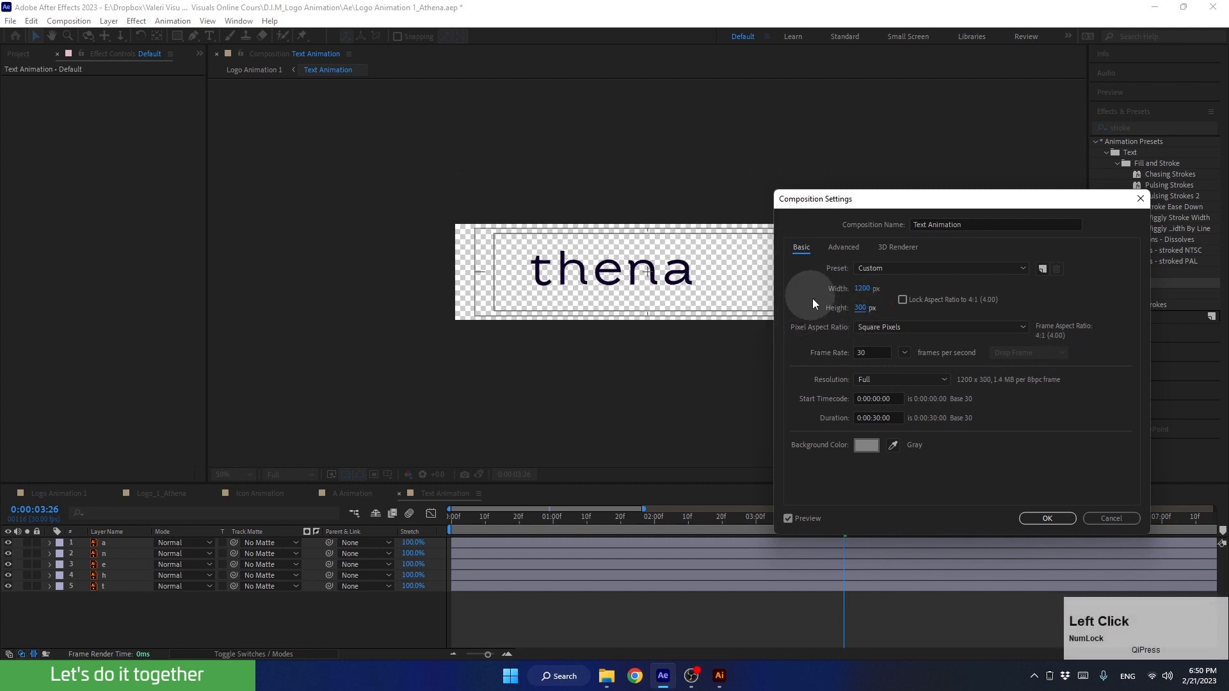
{"action": "left_click", "coordinate": [1040, 517]}
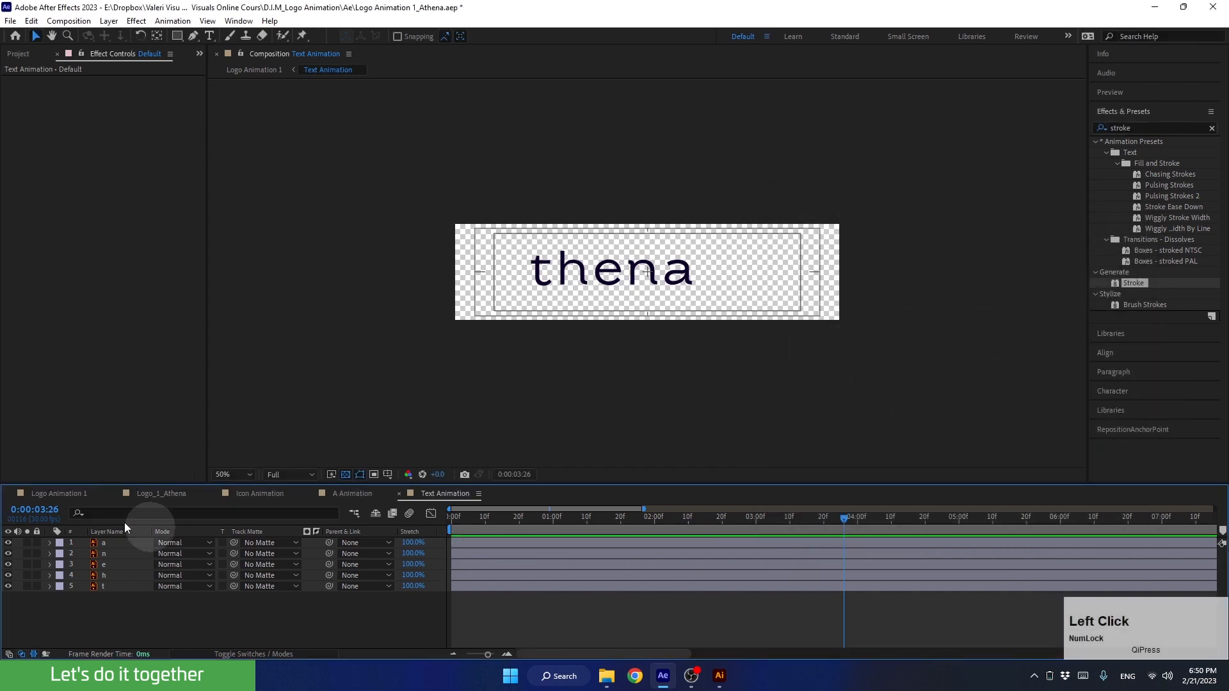
Back in Logo Animation 1, at 0:00:08:00, shift the Text Animation layer left over the A icon and nudge it slightly down
{"action": "left_click", "coordinate": [59, 492]}
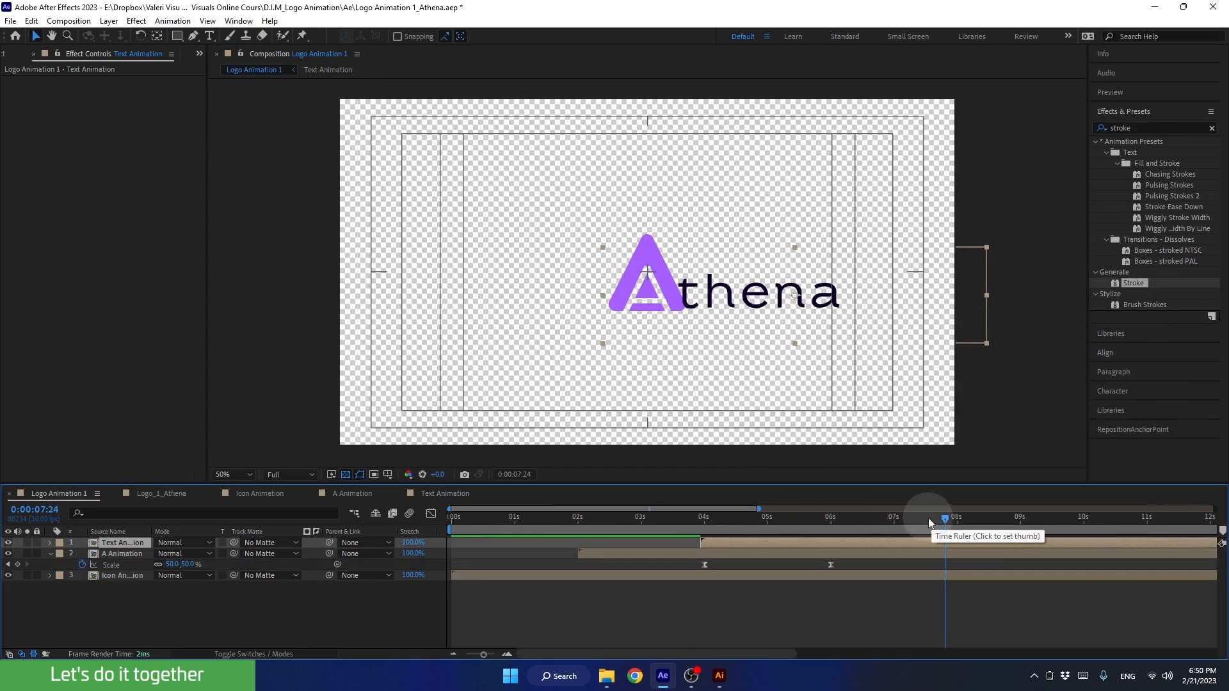
{"action": "left_click_drag", "start_coordinate": [928, 517], "coordinate": [961, 528]}
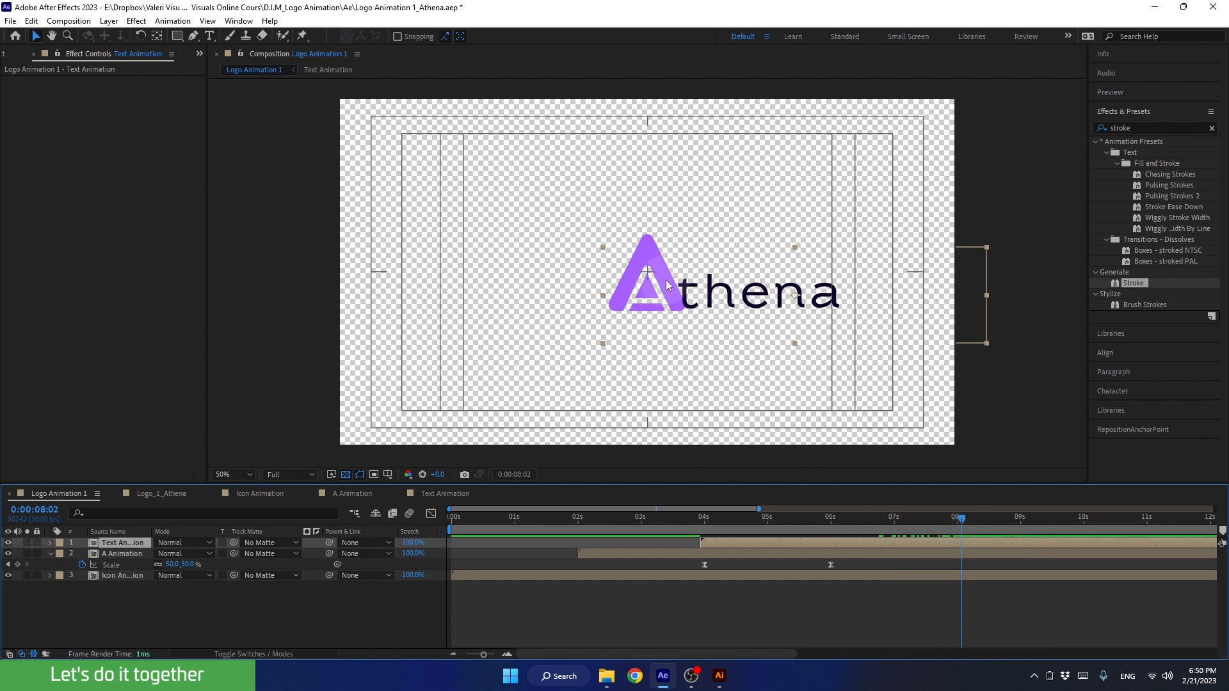
{"action": "left_click", "coordinate": [587, 324]}
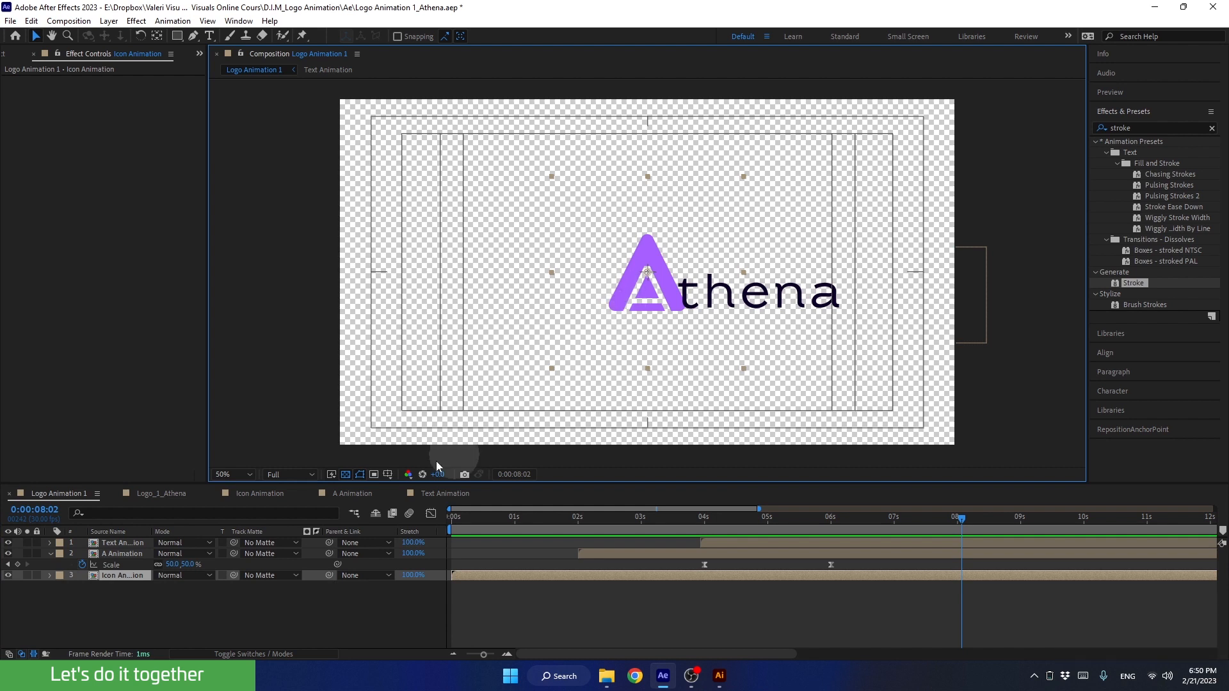
{"action": "left_click", "coordinate": [131, 554]}
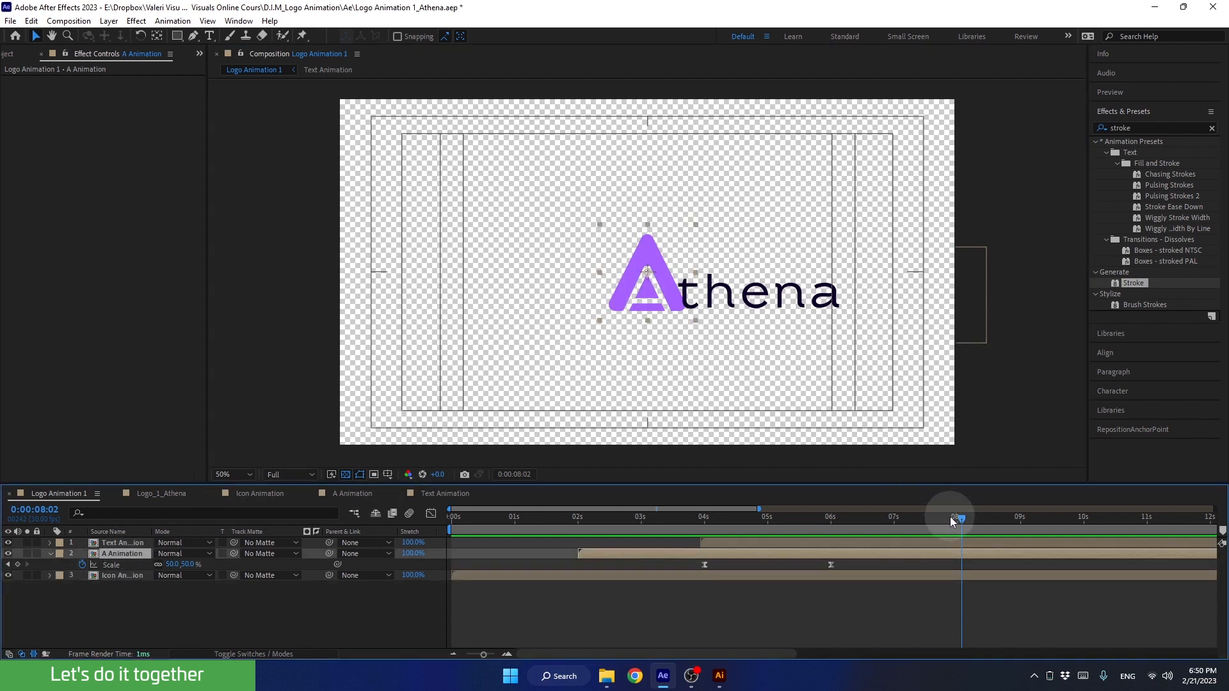
{"action": "mouse_move", "coordinate": [950, 517]}
{"action": "left_mouse_down"}
{"action": "mouse_move", "coordinate": [819, 521]}
{"action": "mouse_move", "coordinate": [956, 520]}
{"action": "left_mouse_up"}
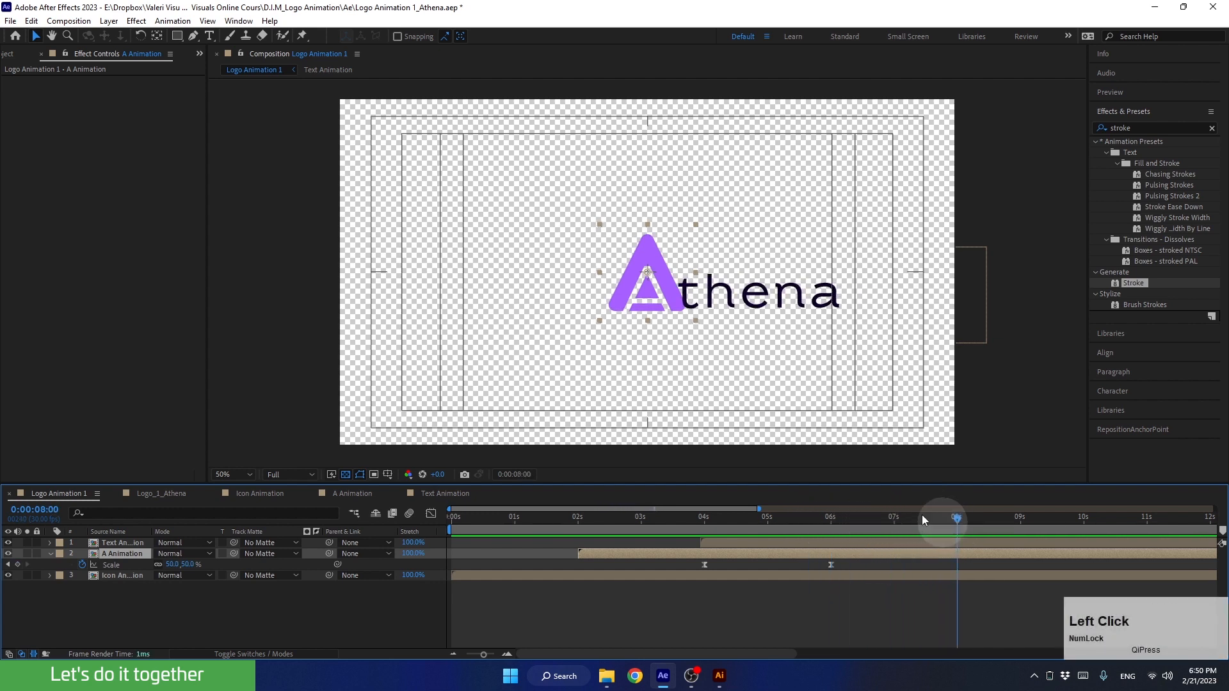
{"action": "left_click_drag", "start_coordinate": [784, 295], "coordinate": [743, 295]}
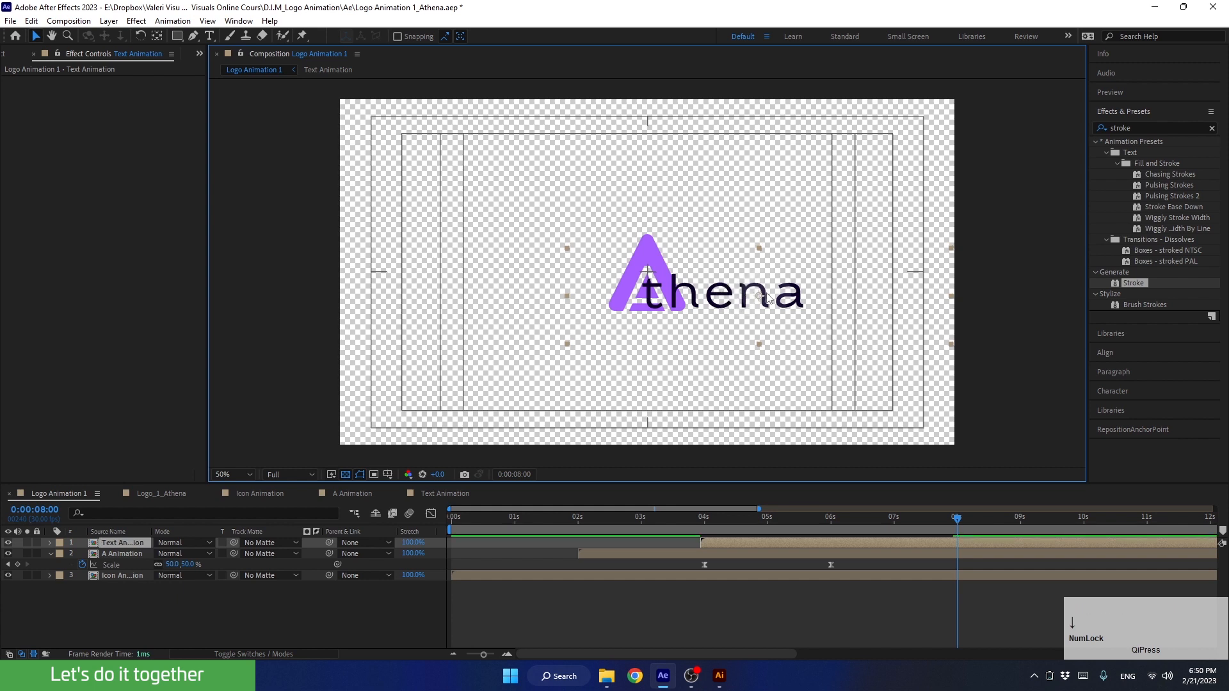
{"action": "key", "text": "shift+Down"}
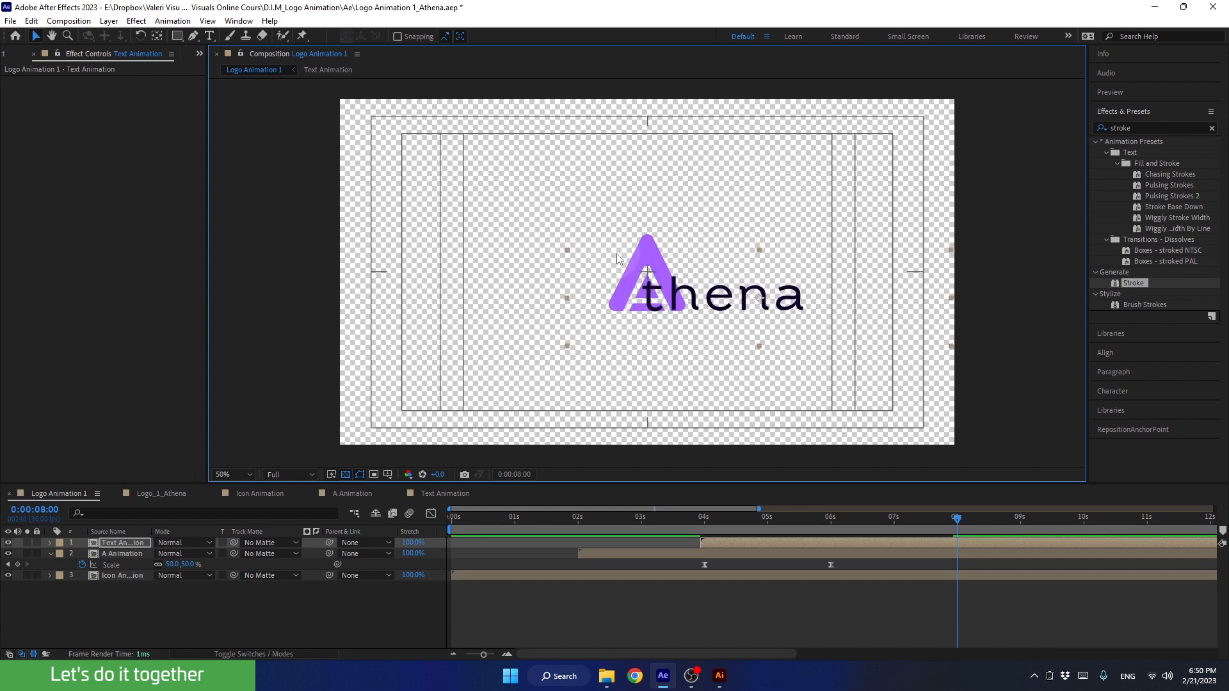
Add a Position keyframe to the A Animation layer at 0:00:06:00
{"action": "left_click", "coordinate": [641, 250]}
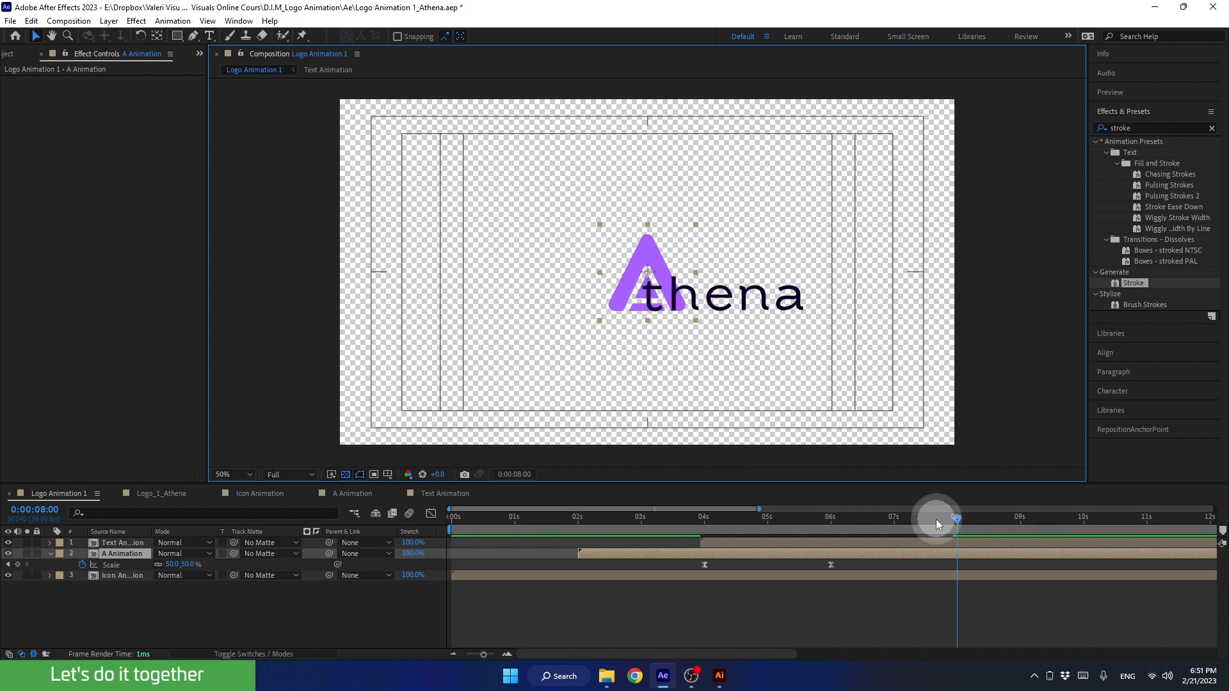
{"action": "left_click_drag", "start_coordinate": [939, 516], "coordinate": [832, 541]}
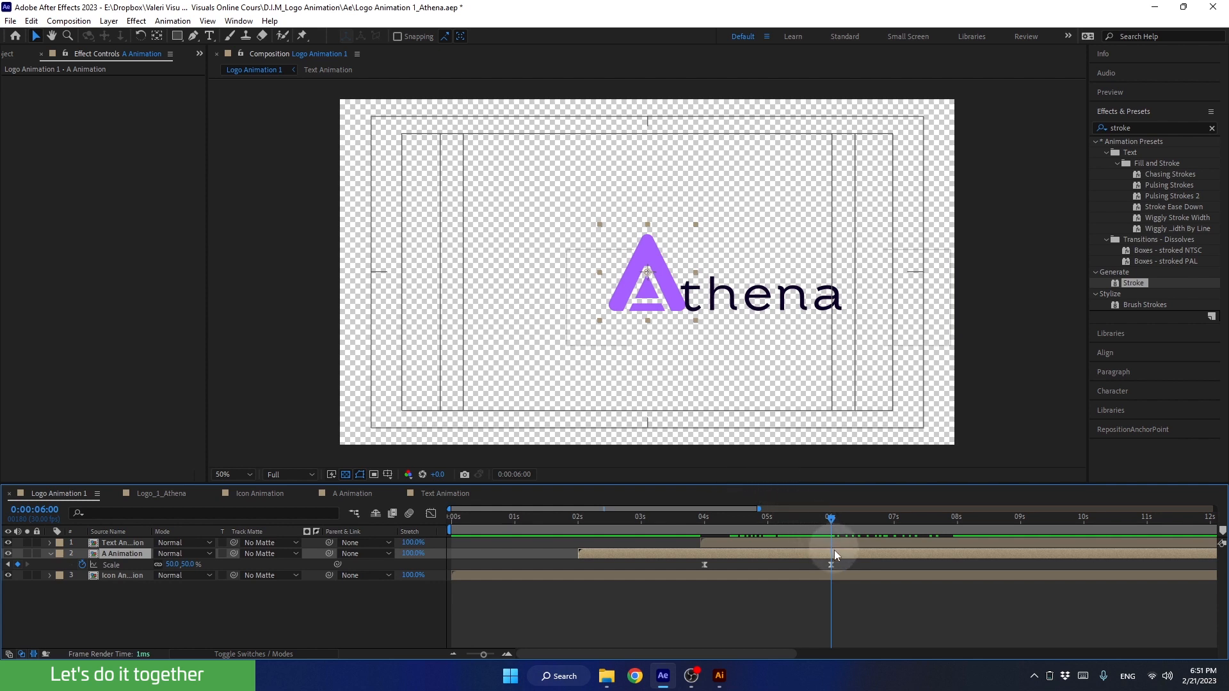
{"action": "key", "text": "p"}
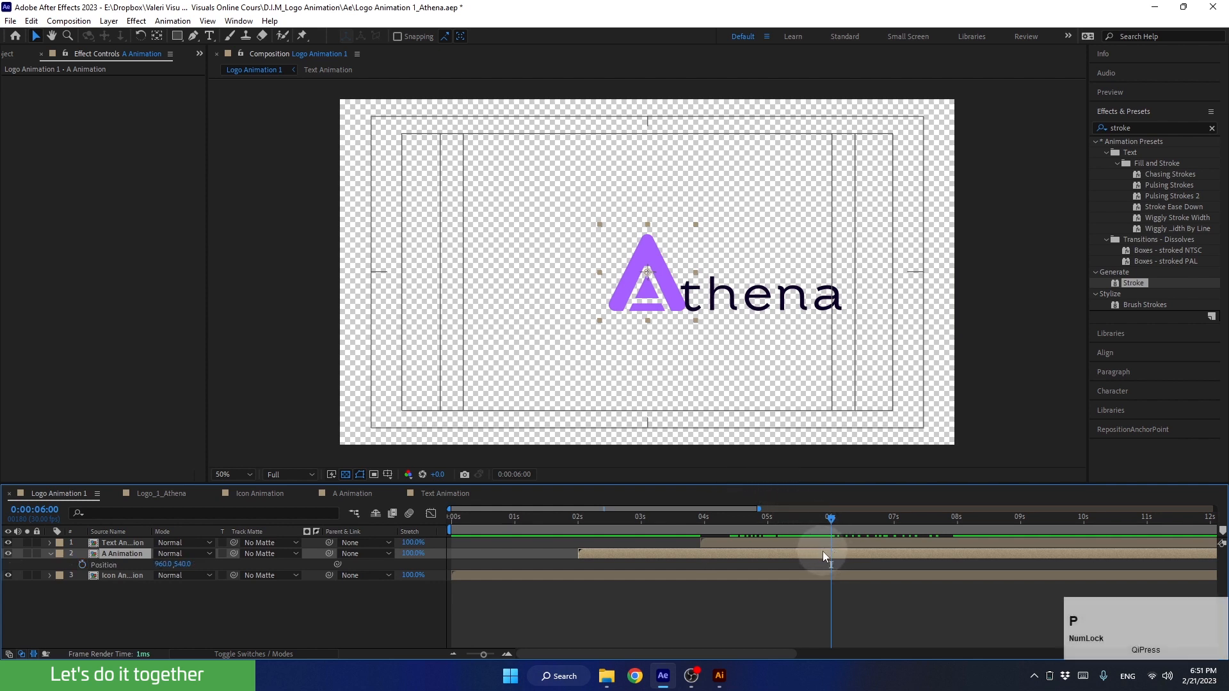
{"action": "left_click", "coordinate": [82, 564]}
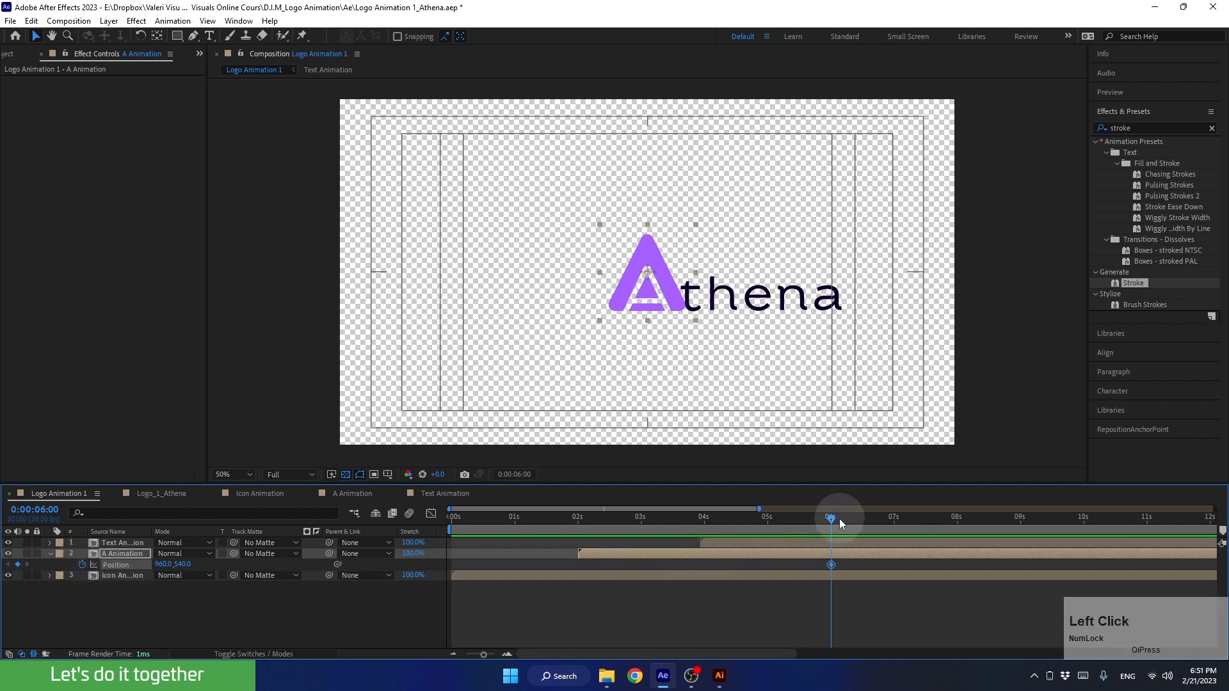
At 0:00:08:00, shift the text slightly left and move A Animation to position 746, 540, just left of the text
{"action": "left_click_drag", "start_coordinate": [839, 519], "coordinate": [958, 528]}
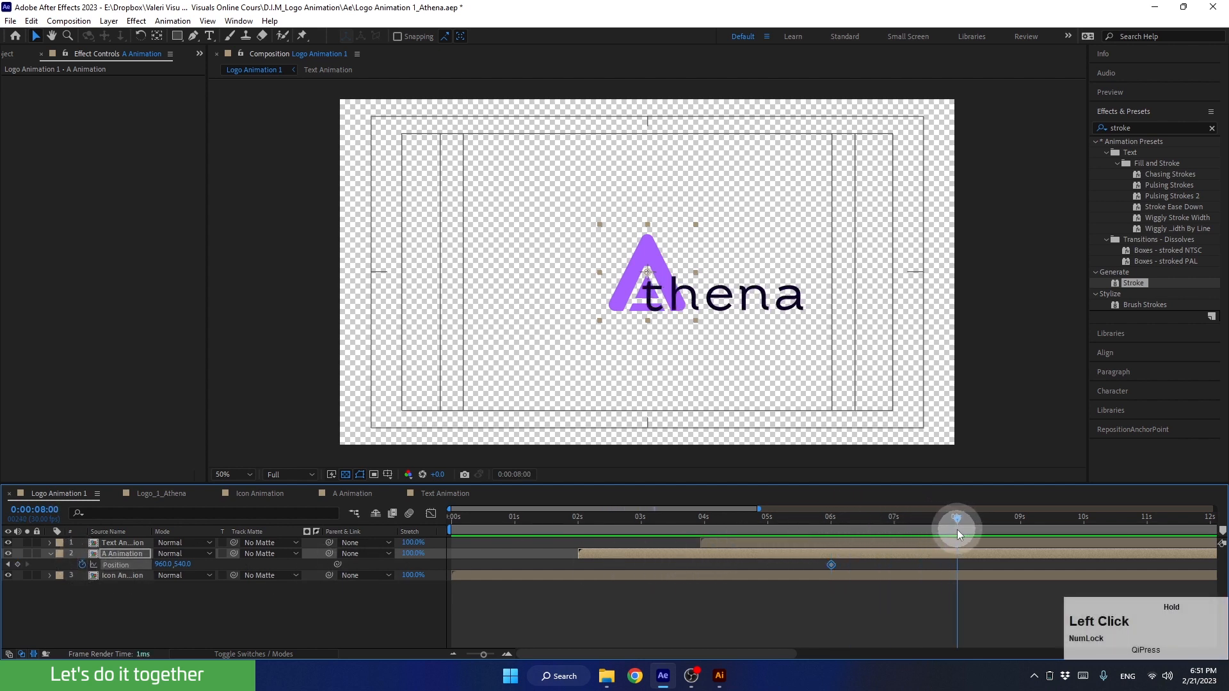
{"action": "left_click_drag", "start_coordinate": [624, 301], "coordinate": [556, 307]}
{"action": "left_click", "coordinate": [734, 306]}
{"action": "left_click_drag", "start_coordinate": [704, 306], "coordinate": [683, 310]}
{"action": "left_click", "coordinate": [545, 296]}
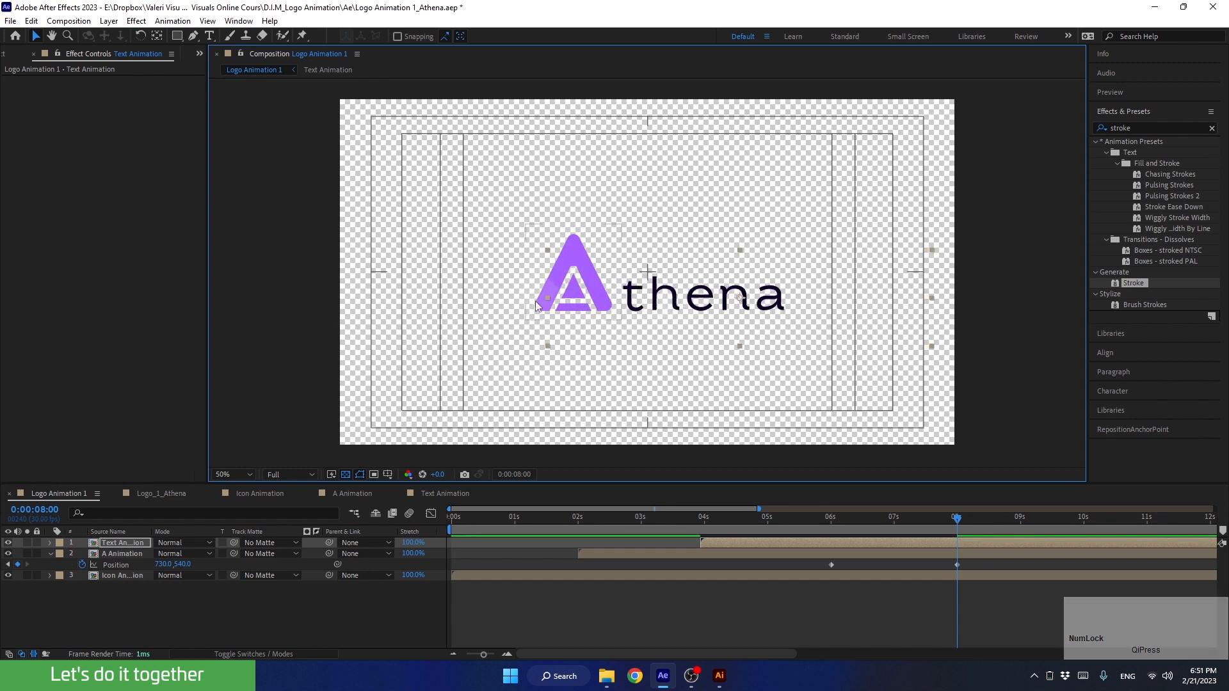
{"action": "left_click_drag", "start_coordinate": [542, 298], "coordinate": [554, 294]}
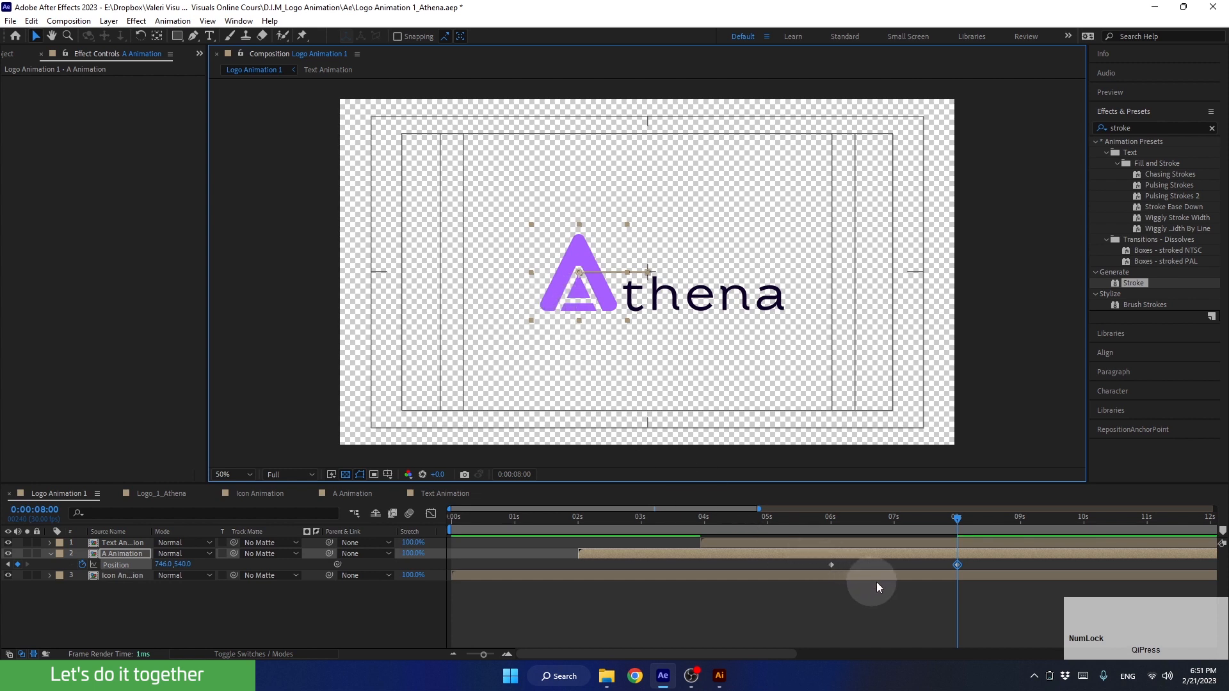
Apply Easy Ease to both A Animation Position keyframes and set their incoming and outgoing velocity influence to 85%
{"action": "left_click_drag", "start_coordinate": [937, 517], "coordinate": [909, 518]}
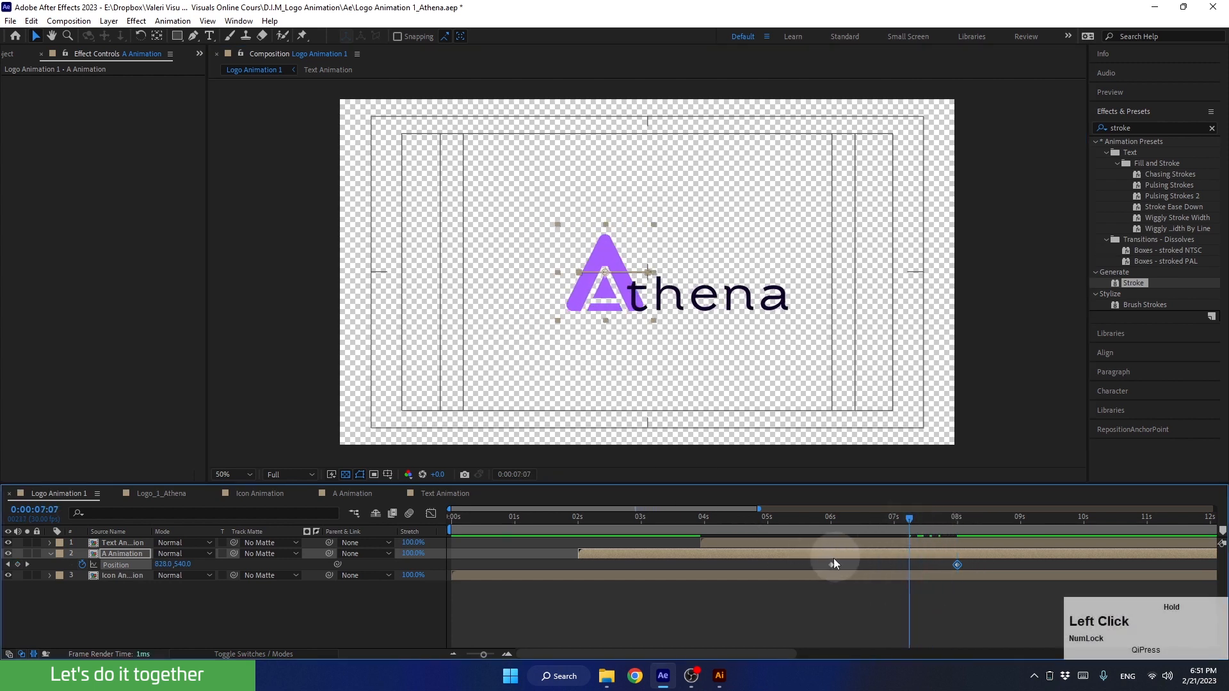
{"action": "left_click_drag", "start_coordinate": [824, 564], "coordinate": [1008, 589]}
{"action": "key", "text": "F9"}
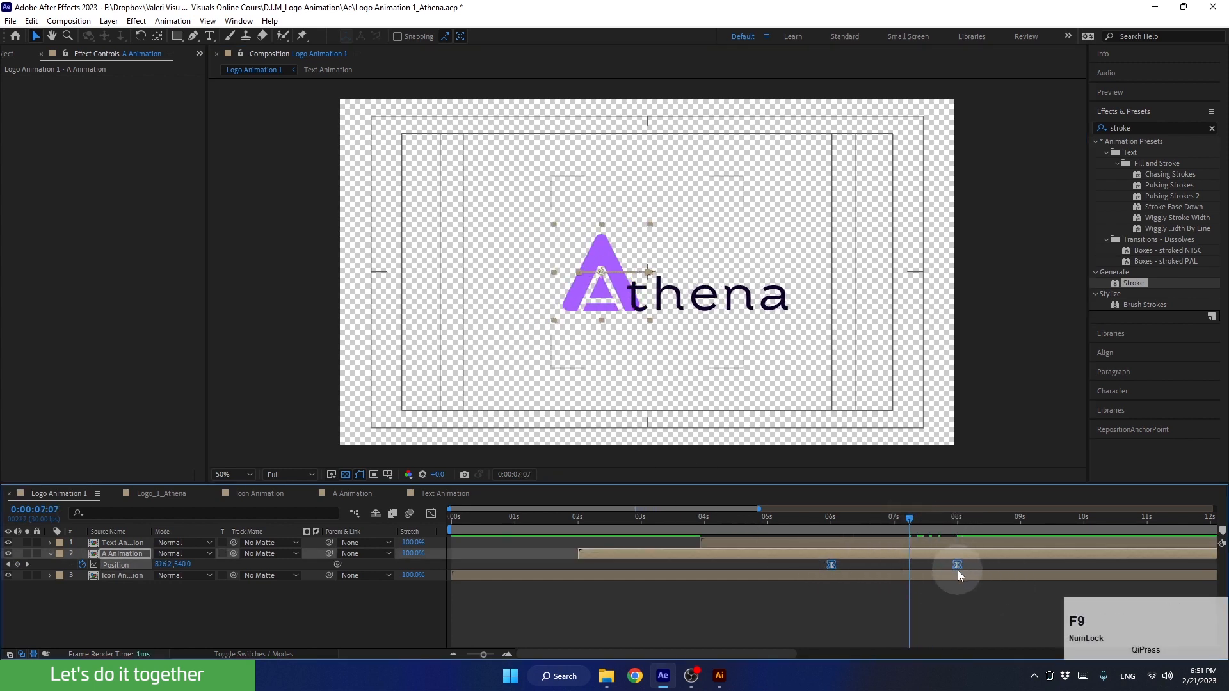
{"action": "left_click", "coordinate": [957, 564], "text": "alt"}
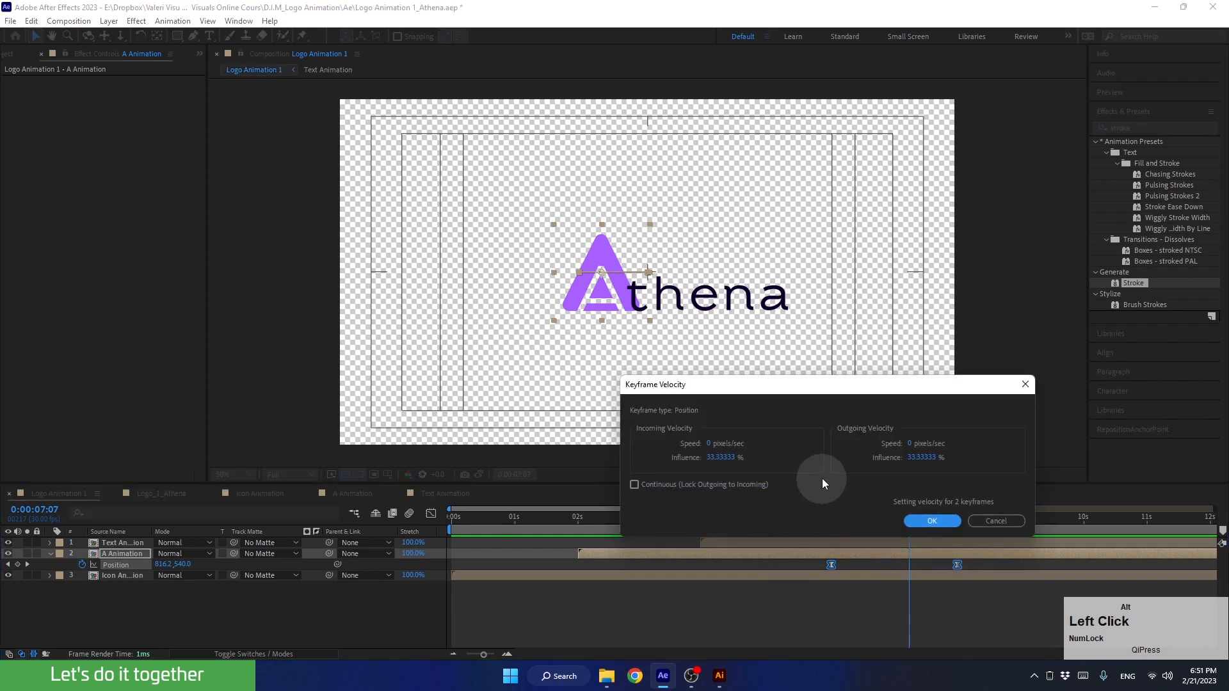
{"action": "left_click", "coordinate": [922, 458]}
{"action": "type", "text": "85"}
{"action": "left_click", "coordinate": [720, 457]}
{"action": "type", "text": "85"}
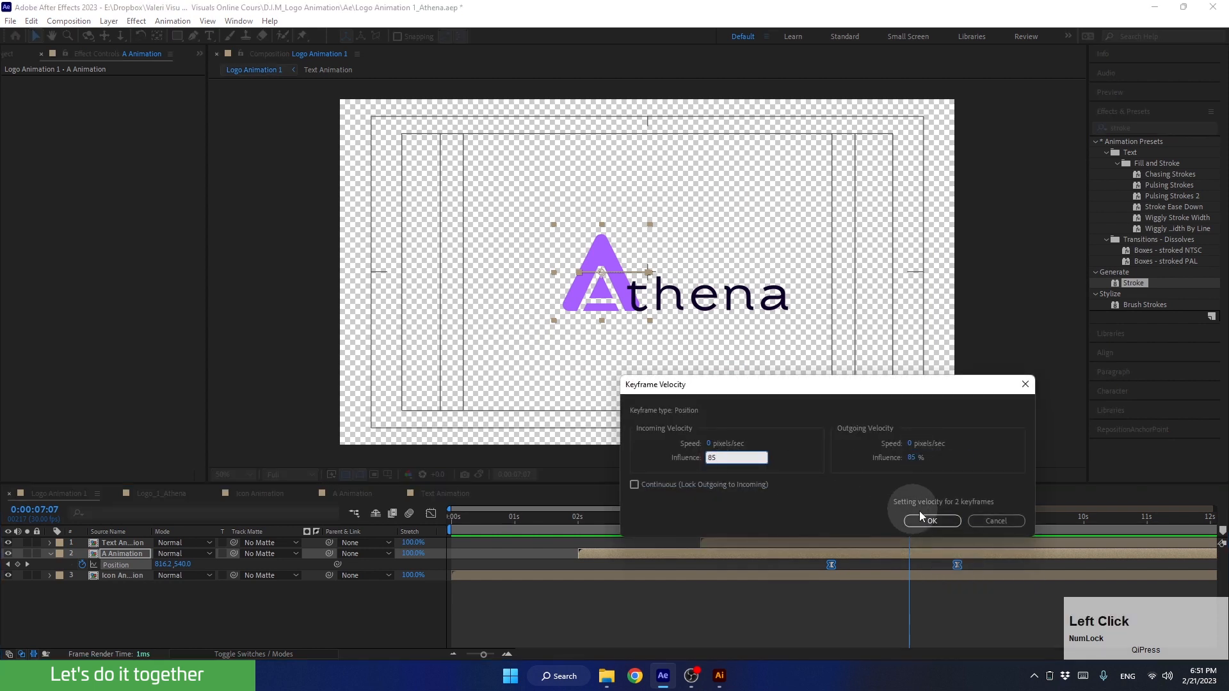
{"action": "left_click", "coordinate": [929, 520]}
{"action": "left_click", "coordinate": [868, 521]}
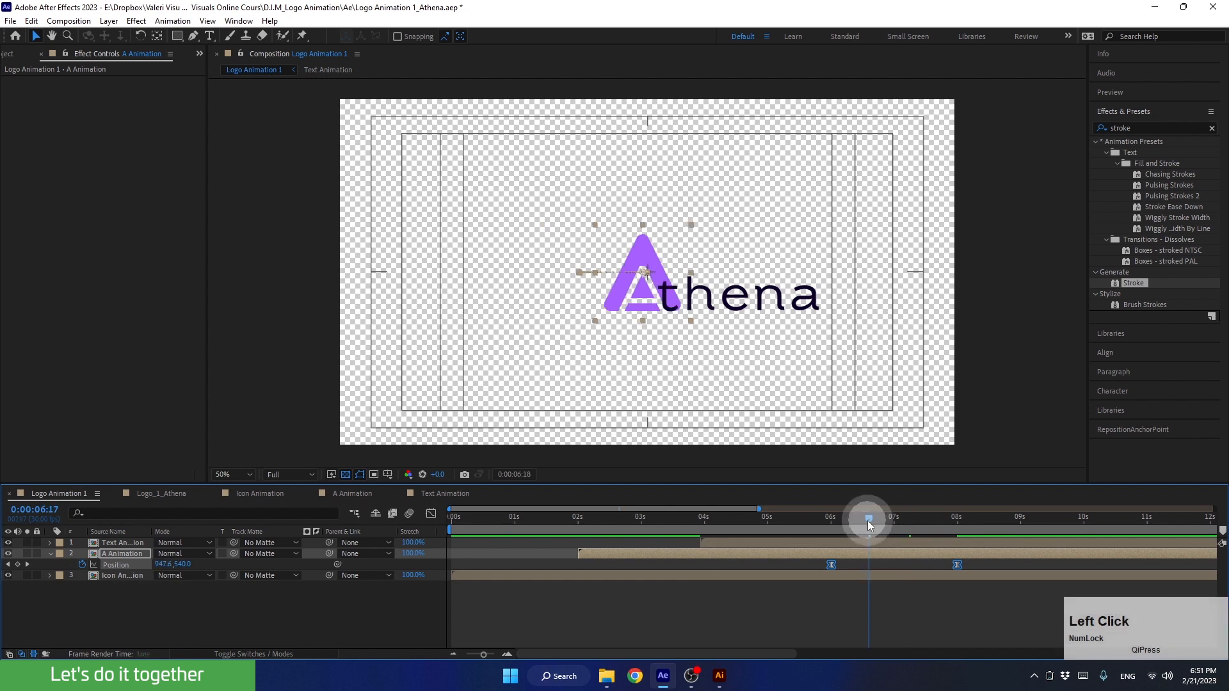
{"action": "left_click_drag", "start_coordinate": [867, 520], "coordinate": [830, 567]}
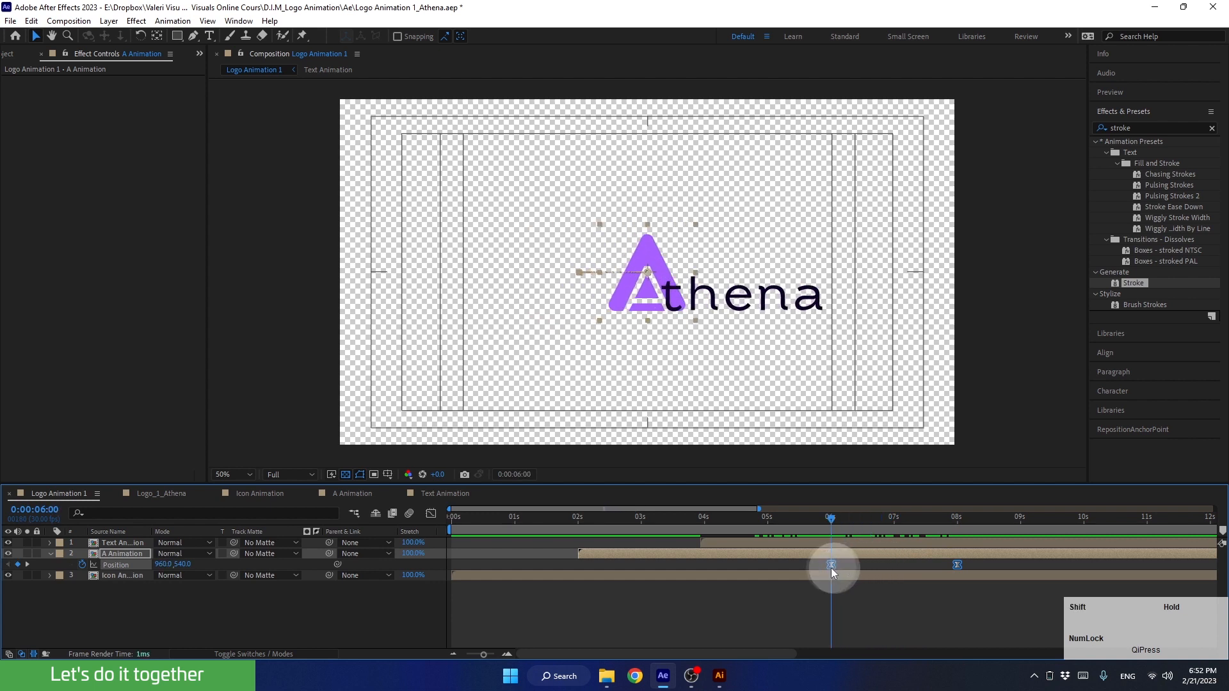
Open the Text Animation composition and reveal the Position property of all five letter layers
{"action": "left_click", "coordinate": [729, 302]}
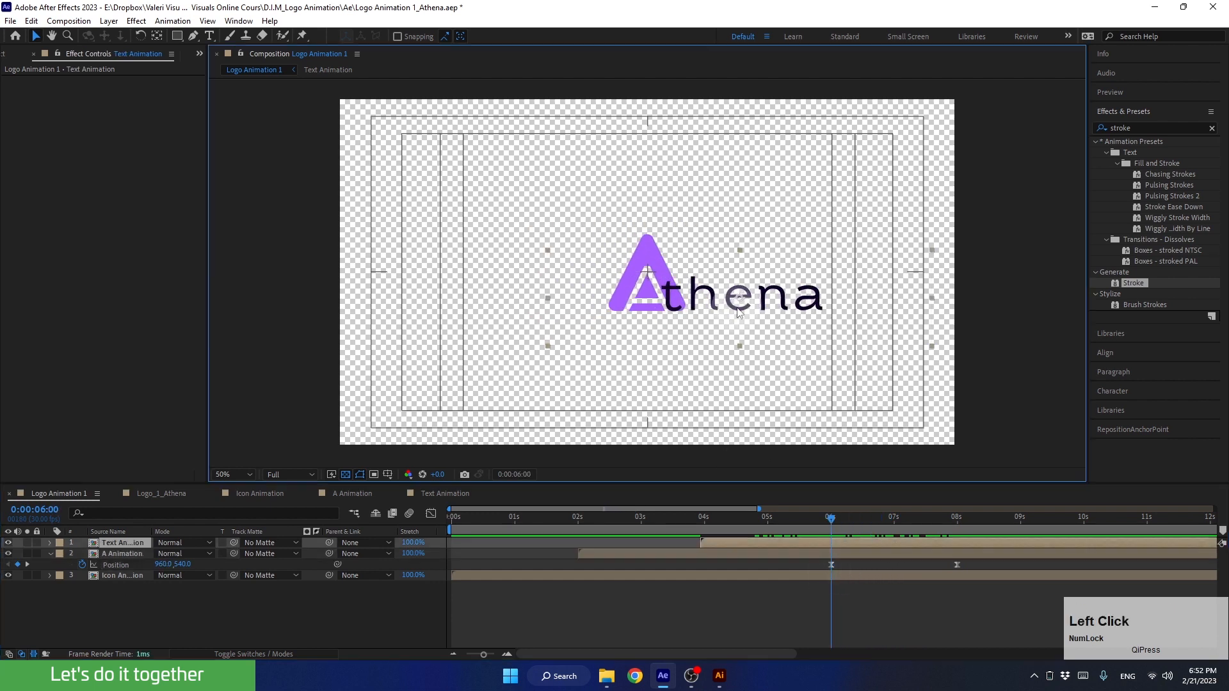
{"action": "double_click", "coordinate": [812, 542]}
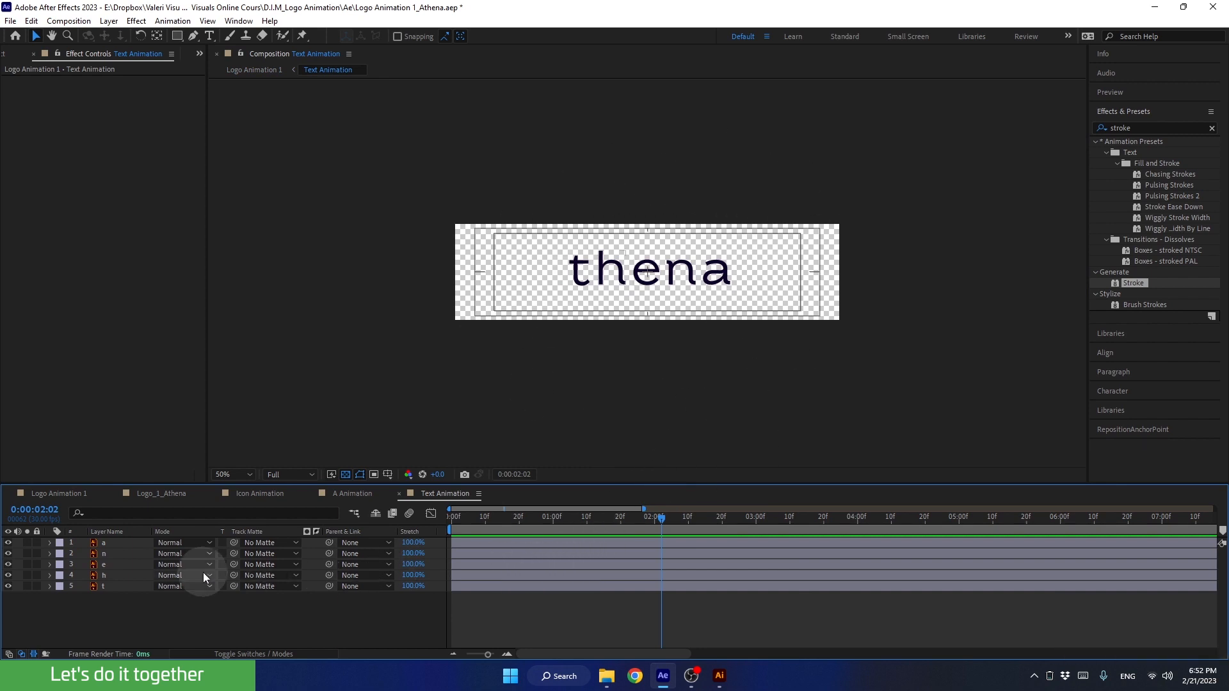
{"action": "left_click", "coordinate": [132, 541]}
{"action": "left_click", "coordinate": [129, 583], "text": "shift"}
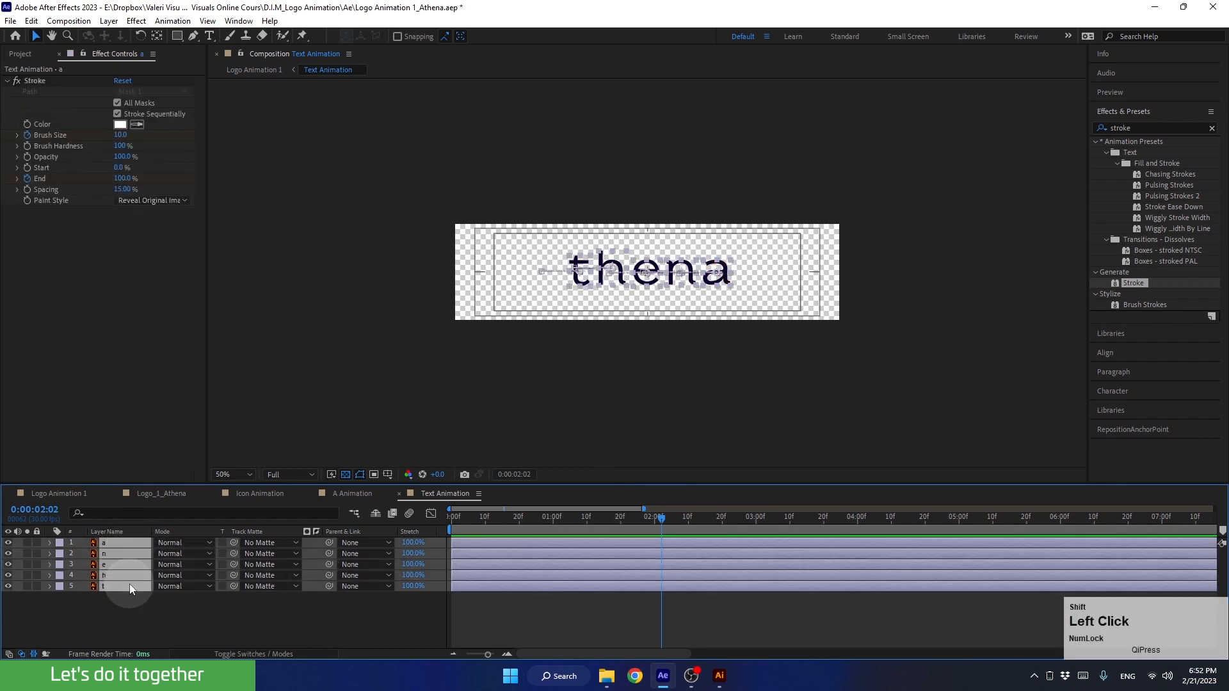
{"action": "key", "text": "p"}
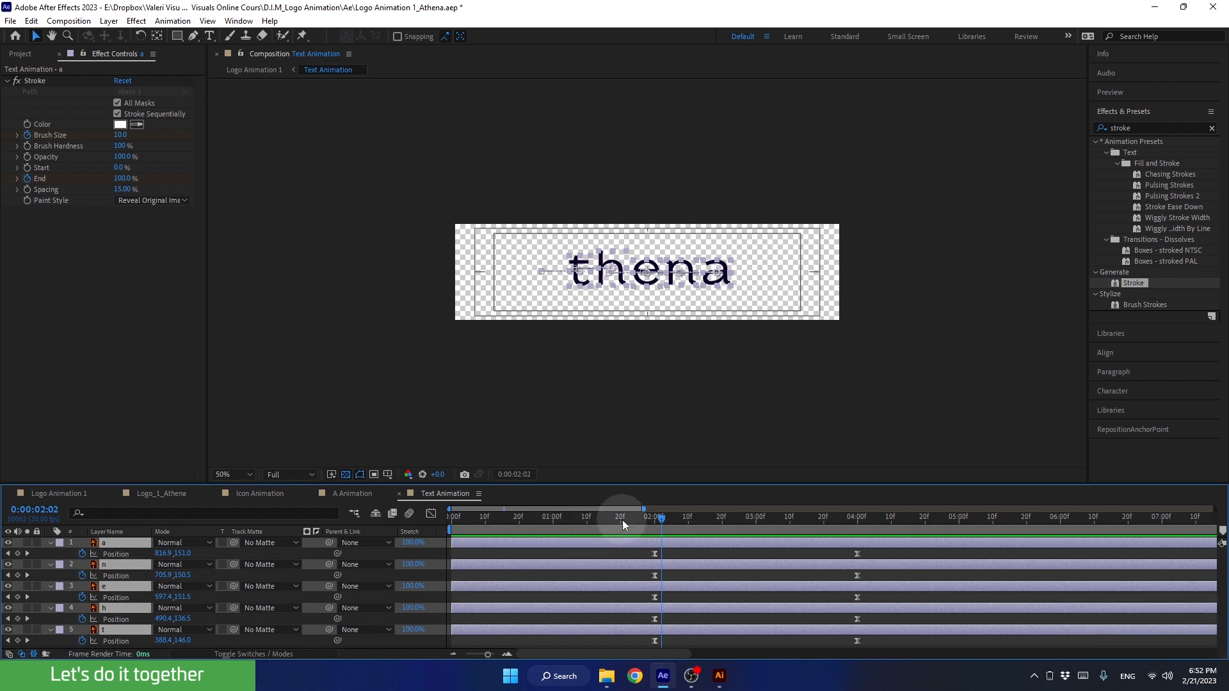
{"action": "left_click_drag", "start_coordinate": [626, 484], "coordinate": [698, 470]}
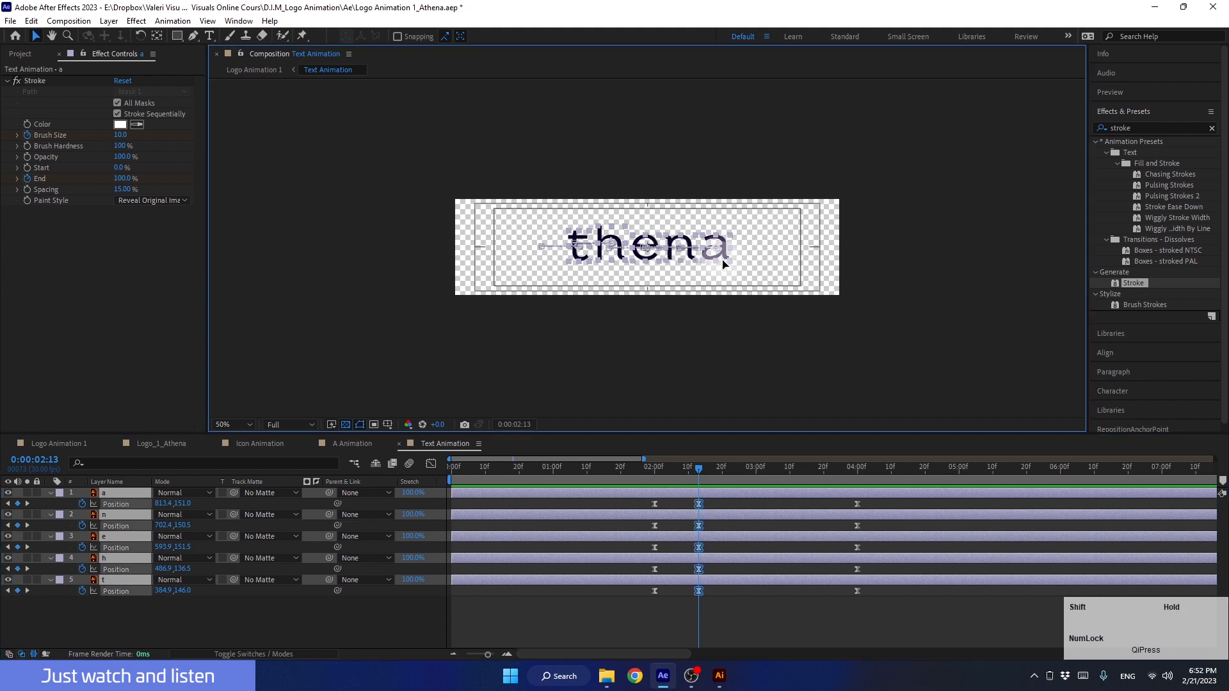
{"action": "left_click_drag", "start_coordinate": [668, 258], "coordinate": [752, 257]}
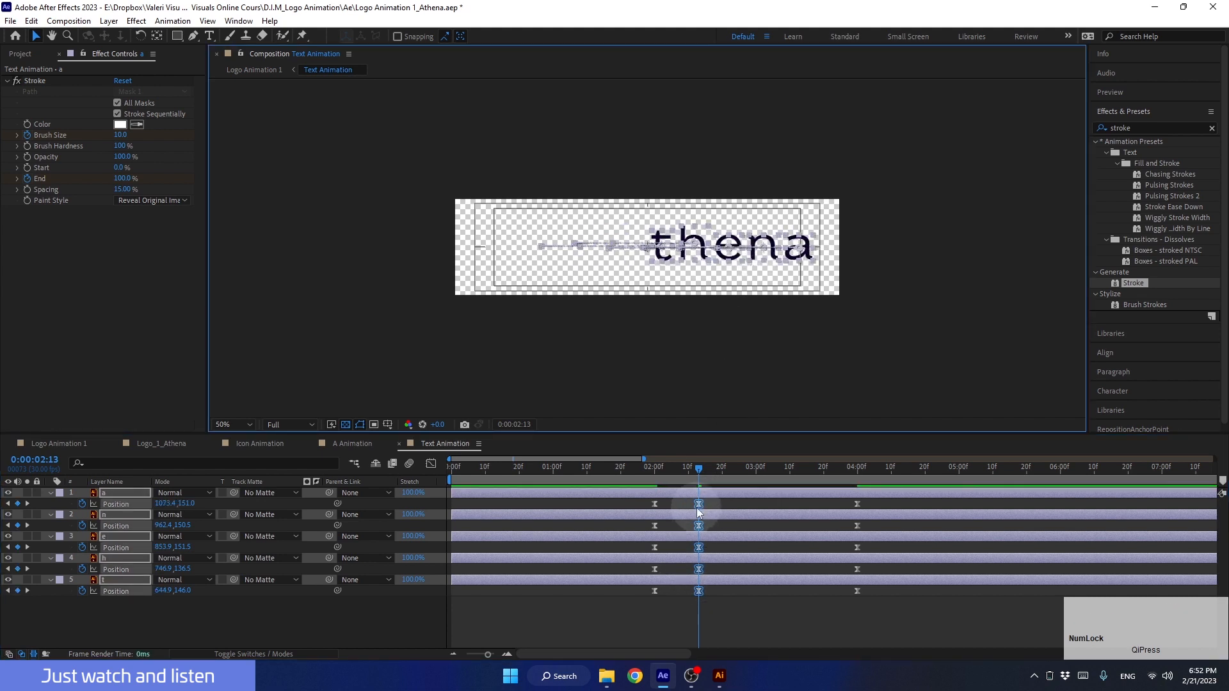
{"action": "mouse_move", "coordinate": [644, 469]}
{"action": "left_mouse_down"}
{"action": "mouse_move", "coordinate": [829, 483]}
{"action": "mouse_move", "coordinate": [707, 506]}
{"action": "mouse_move", "coordinate": [689, 502]}
{"action": "mouse_move", "coordinate": [674, 470]}
{"action": "mouse_move", "coordinate": [657, 476]}
{"action": "left_mouse_up"}
{"action": "key", "text": "Delete"}
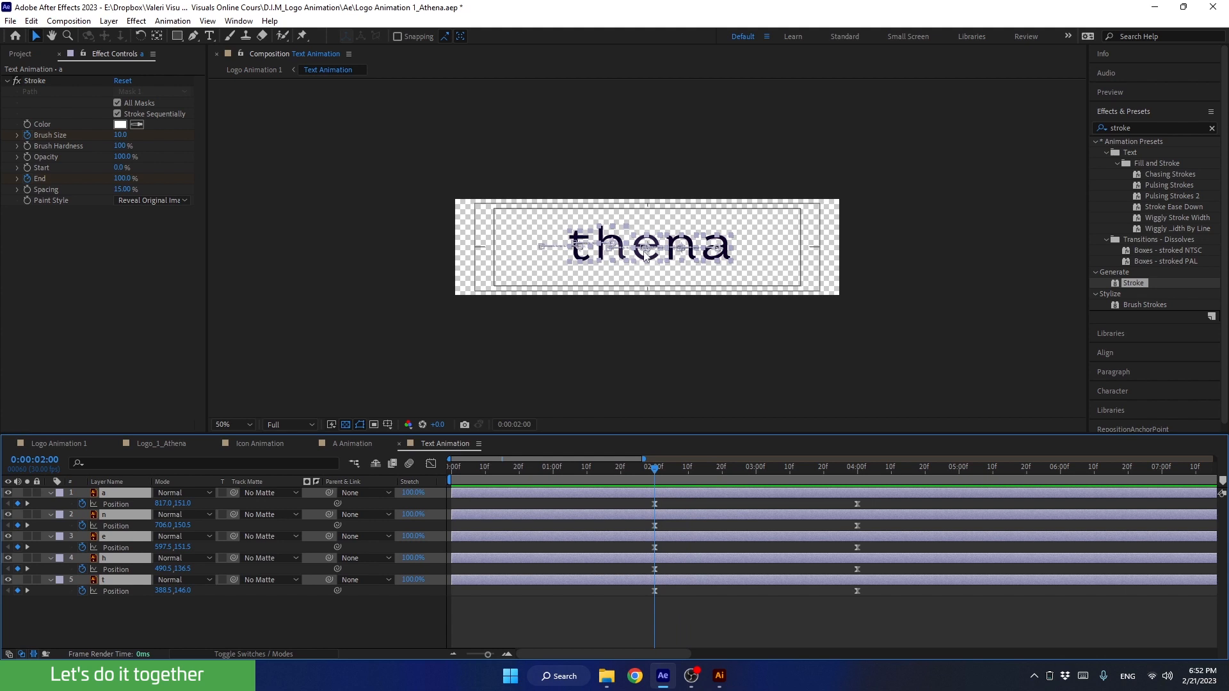
At 0:00:02:00, shift all five letters 120 px to the right and check the spacing in Logo Animation 1
{"action": "key", "text": "shift+Right"}
{"action": "key", "text": "shift+Right"}
{"action": "key", "text": "shift+Right"}
{"action": "key", "text": "shift+Right"}
{"action": "key", "text": "shift+Right"}
{"action": "key", "text": "shift+Right"}
{"action": "key", "text": "shift+Right"}
{"action": "key", "text": "shift+Right"}
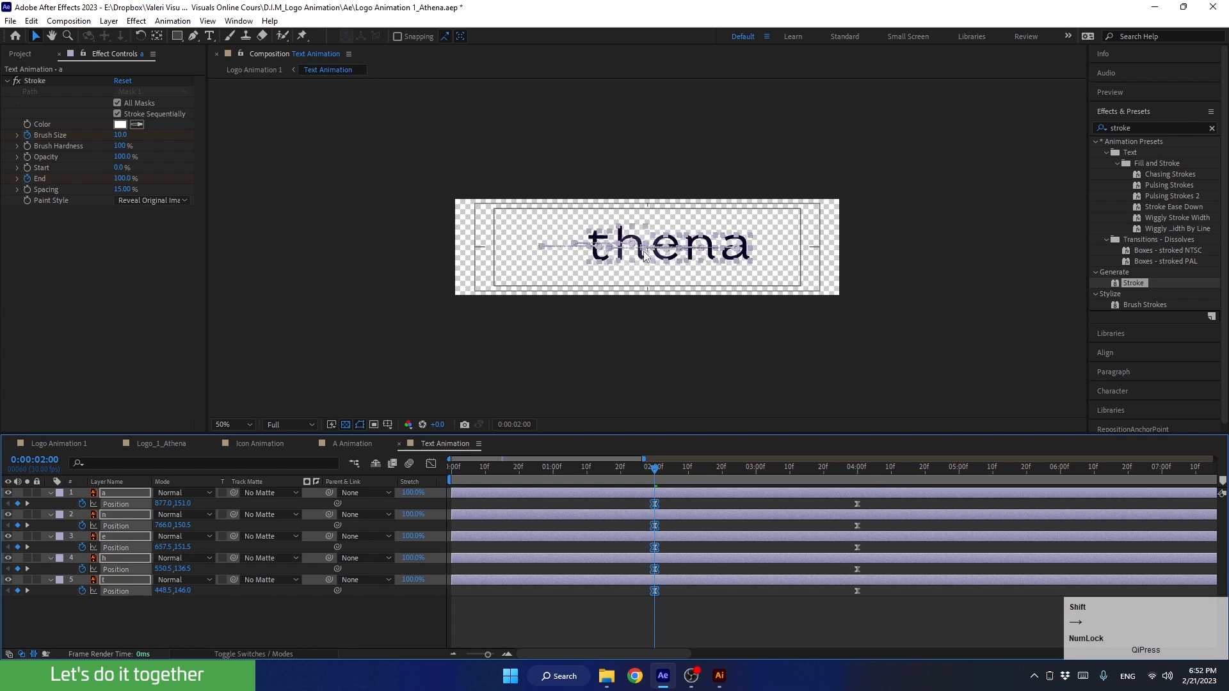
{"action": "key", "text": "shift+Right"}
{"action": "key", "text": "shift+Right"}
{"action": "key", "text": "shift+Right"}
{"action": "key", "text": "shift+Right"}
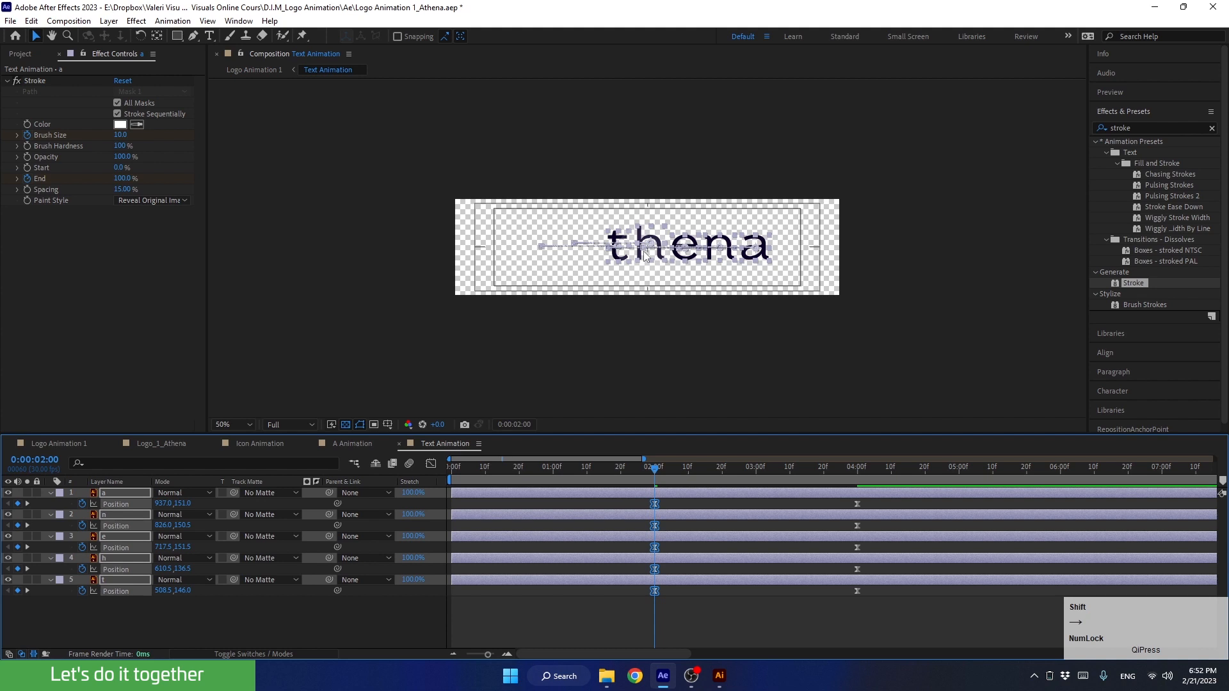
{"action": "left_click", "coordinate": [625, 321]}
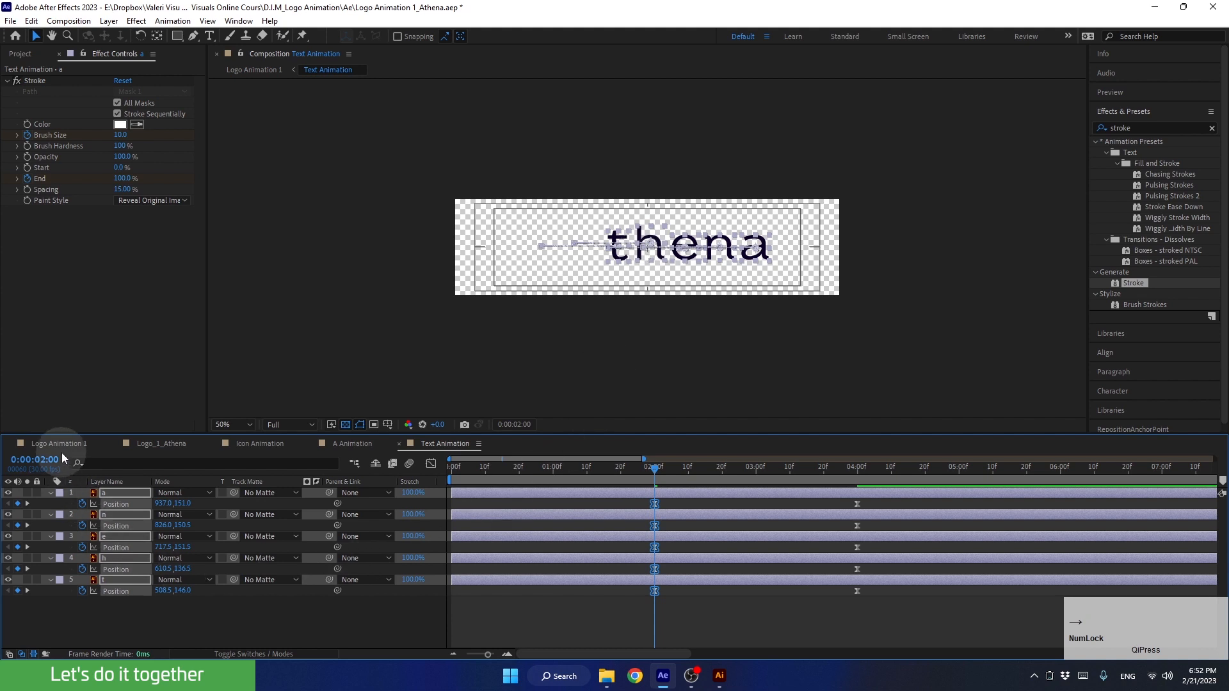
{"action": "left_click", "coordinate": [60, 448]}
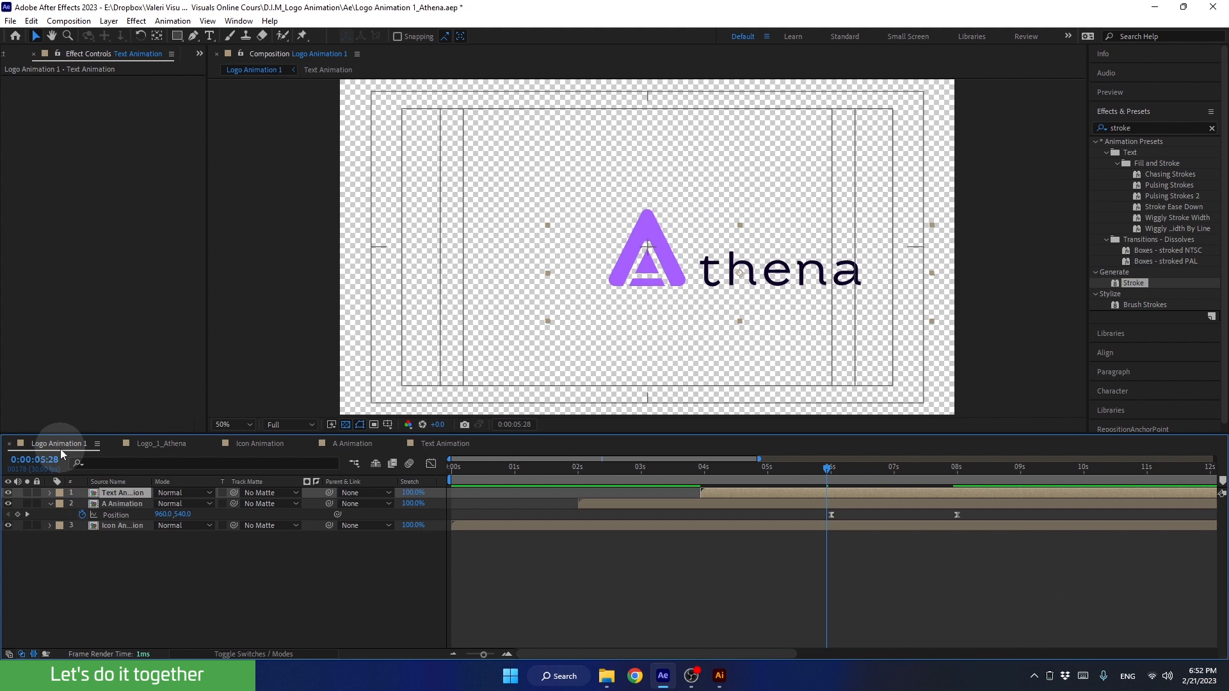
In Text Animation, move the five letters 40 px back to the left and check their spacing from the A in Logo Animation 1
{"action": "left_click", "coordinate": [447, 446]}
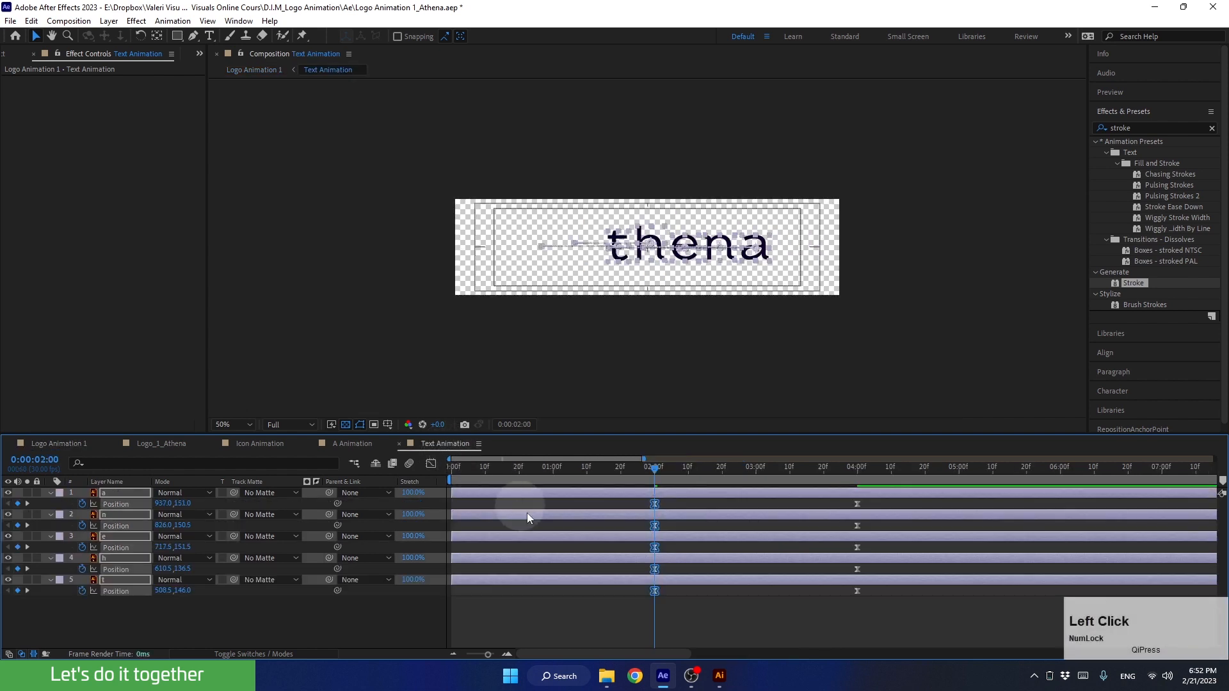
{"action": "key", "text": "shift+Left"}
{"action": "key", "text": "shift+Left"}
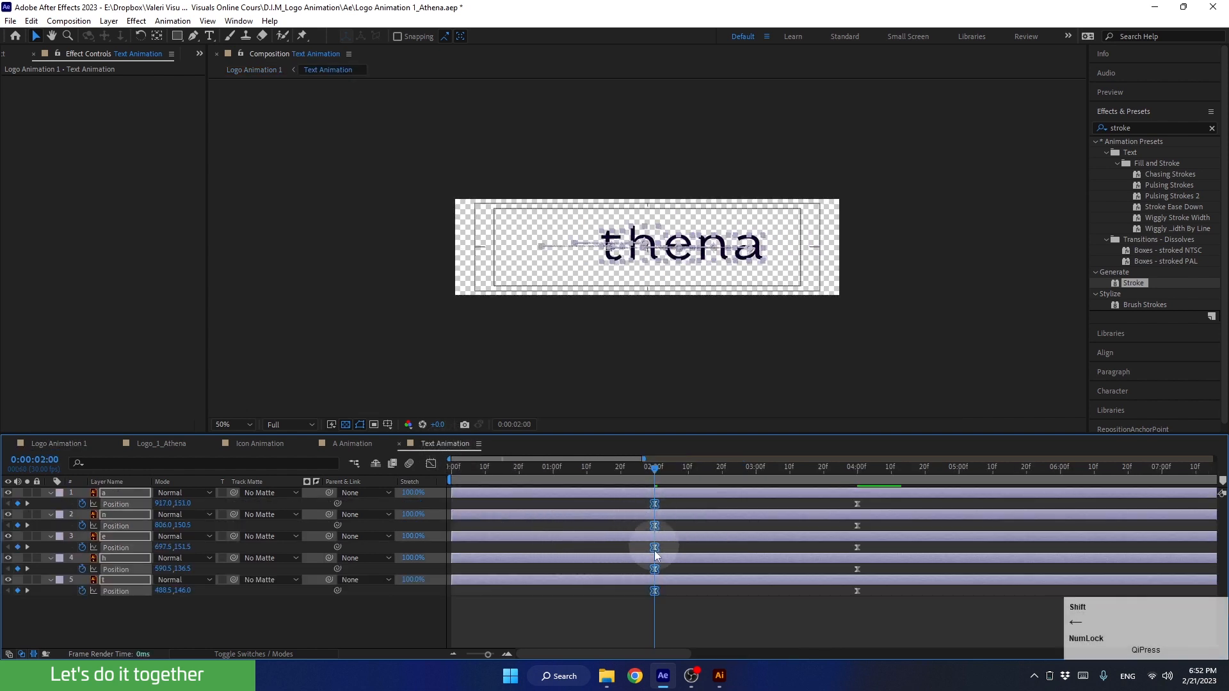
{"action": "left_click", "coordinate": [44, 444]}
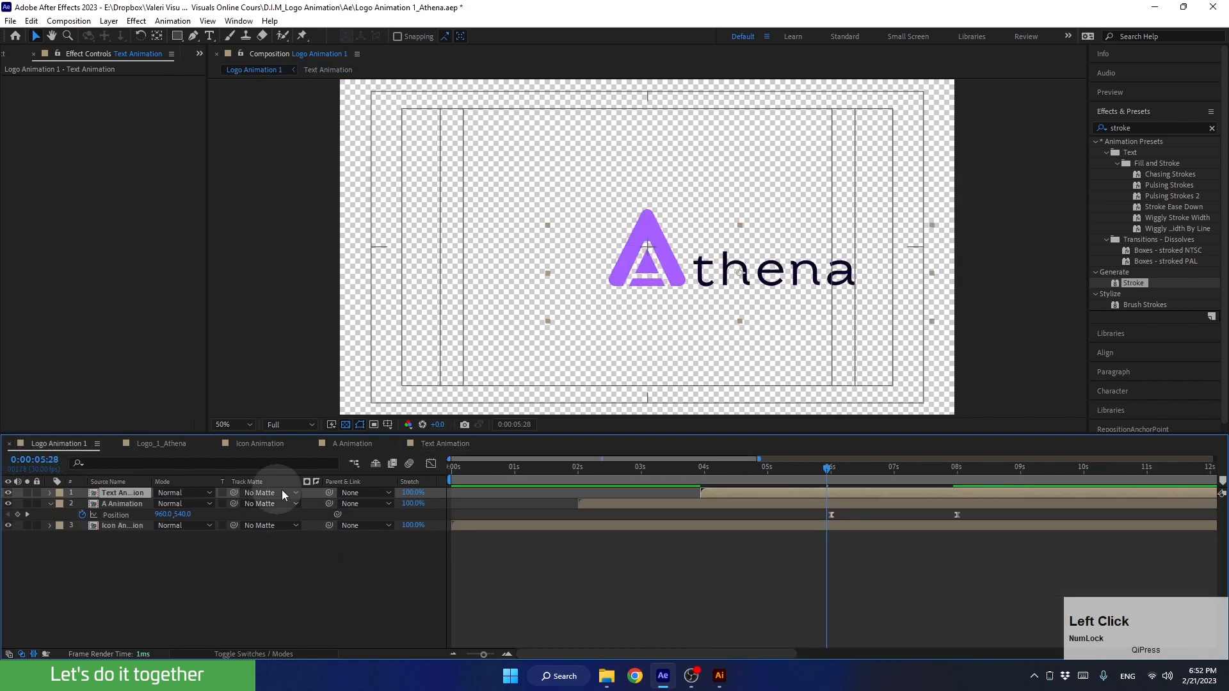
{"action": "left_click_drag", "start_coordinate": [828, 467], "coordinate": [888, 493]}
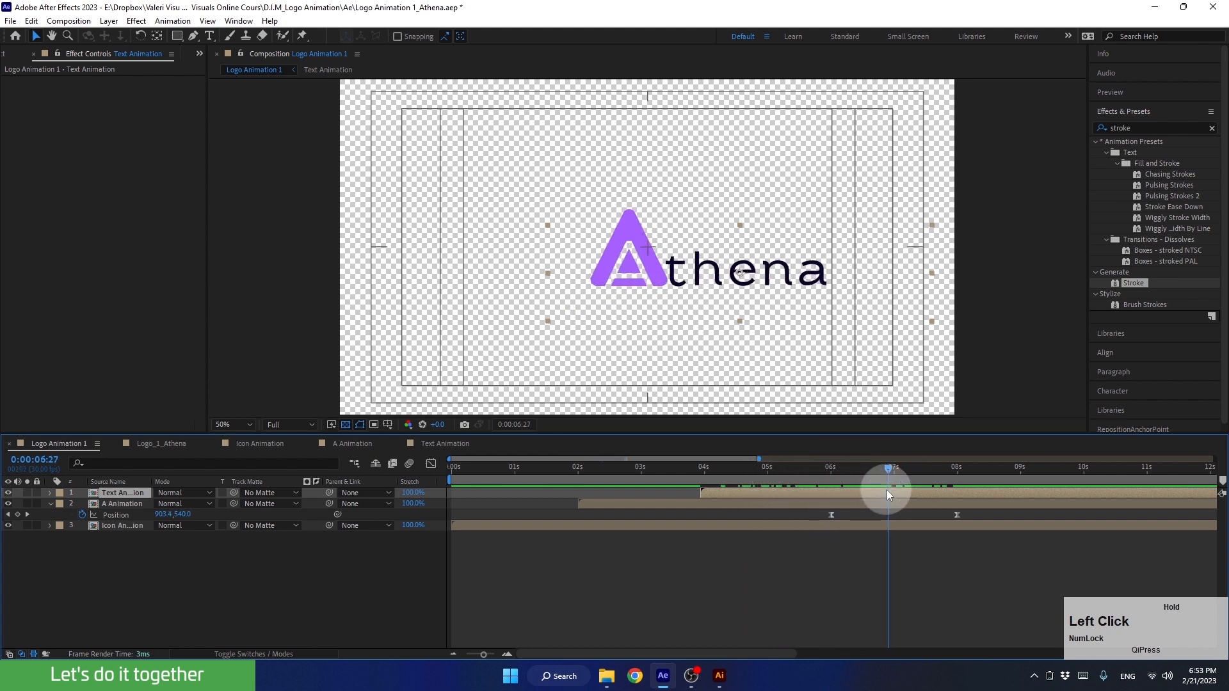
Delay the Text Animation layer to start a little after the 4-second mark and preview the text following the A
{"action": "left_click_drag", "start_coordinate": [751, 493], "coordinate": [766, 493]}
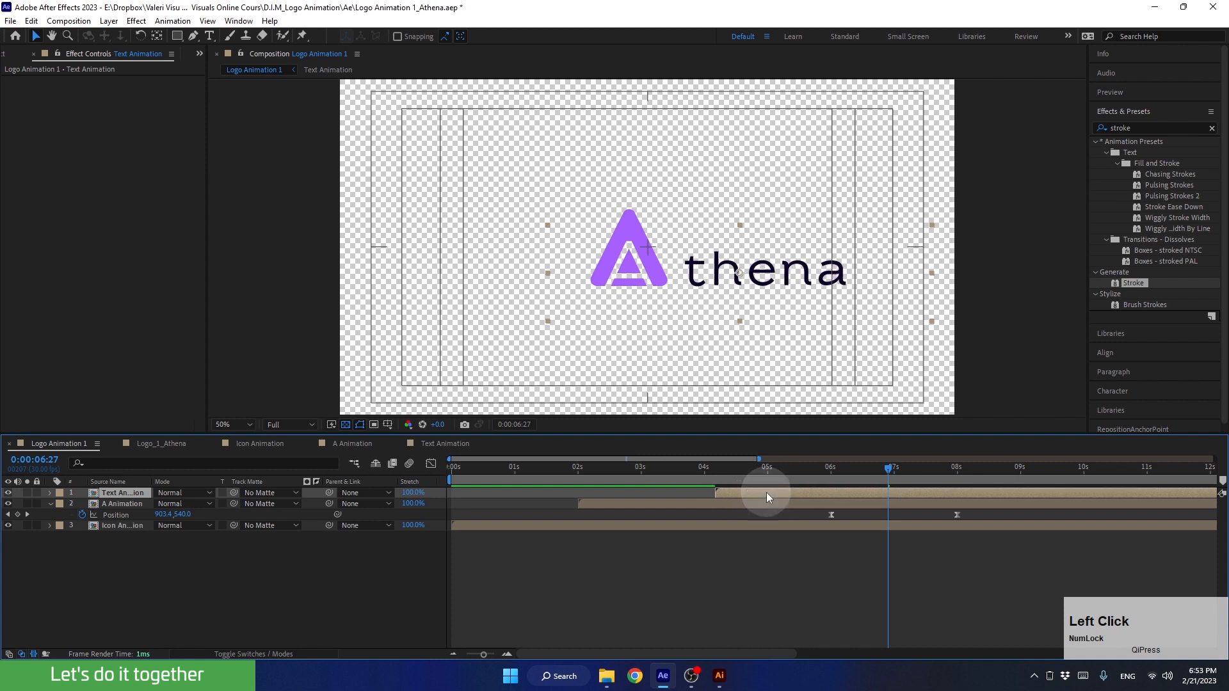
{"action": "left_click_drag", "start_coordinate": [850, 470], "coordinate": [929, 479]}
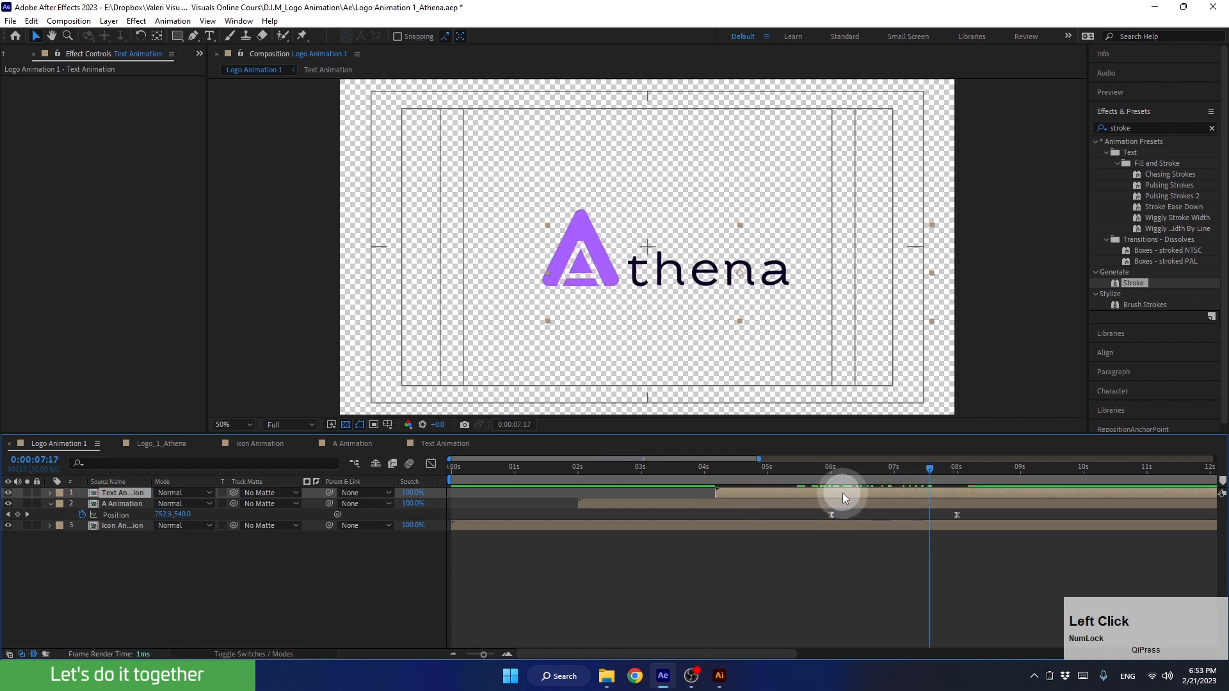
{"action": "left_click_drag", "start_coordinate": [842, 492], "coordinate": [739, 478]}
{"action": "key", "text": "space"}
{"action": "key", "text": "space"}
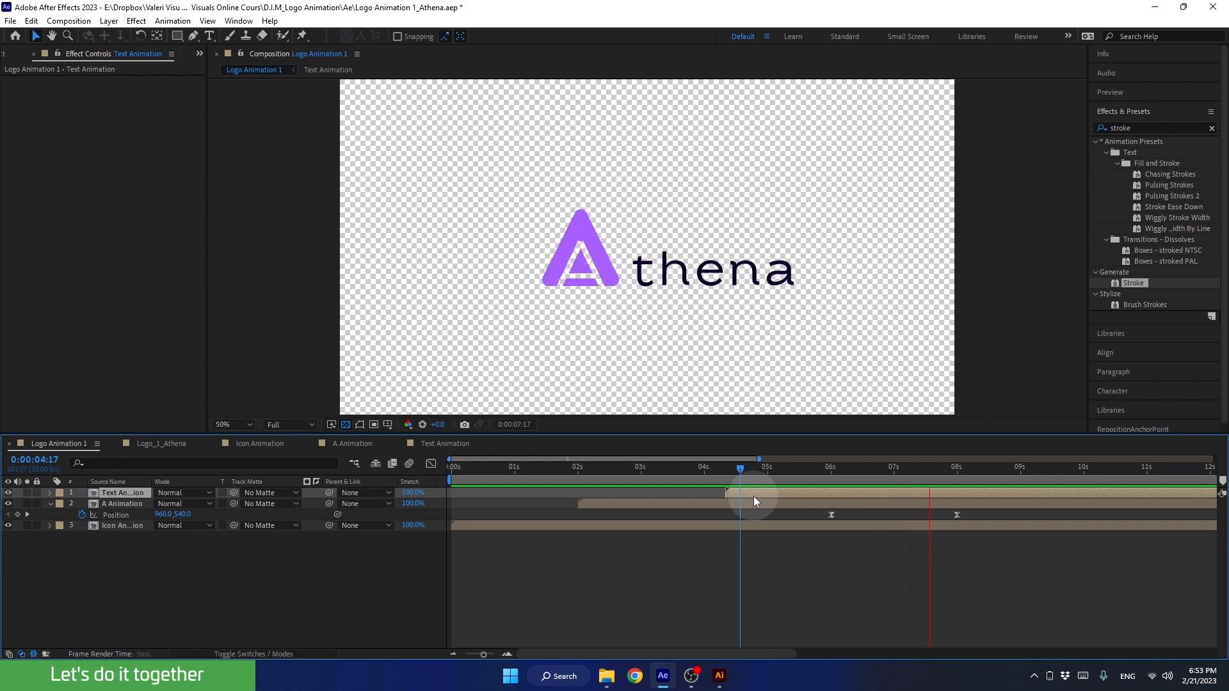
{"action": "key", "text": "space"}
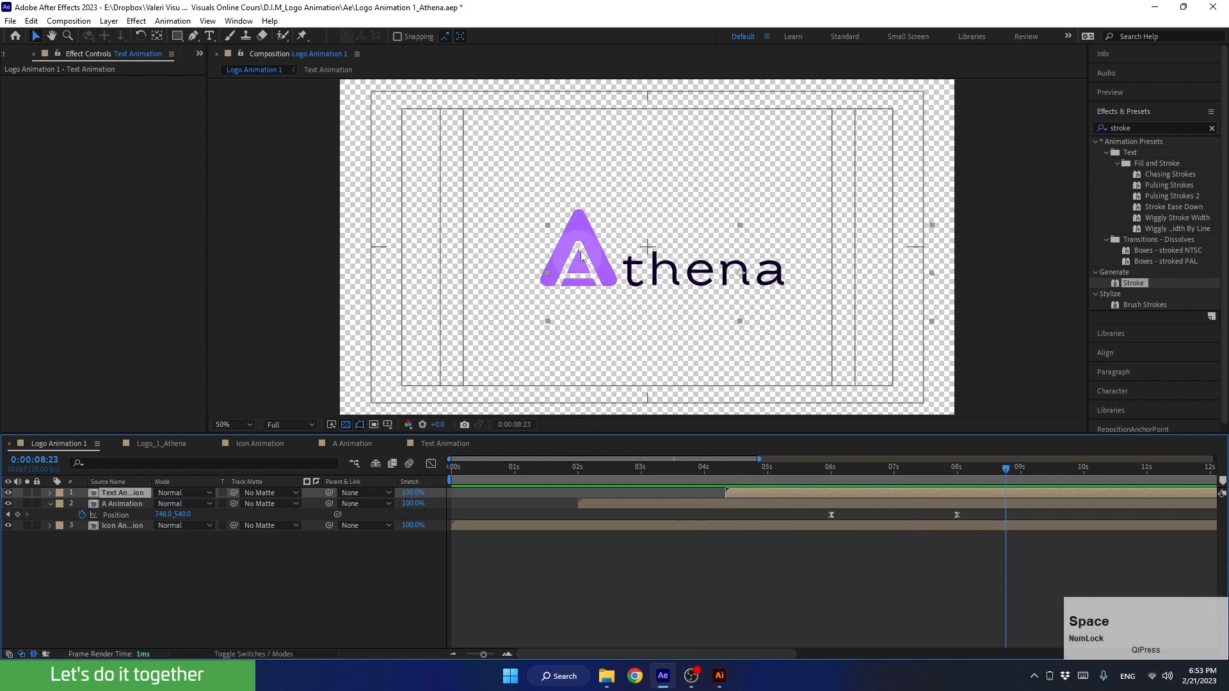
Examine the letters' stroke reveal up close in the Text Animation composition and preview it from 0:00:00:28
{"action": "left_click_drag", "start_coordinate": [964, 468], "coordinate": [821, 487]}
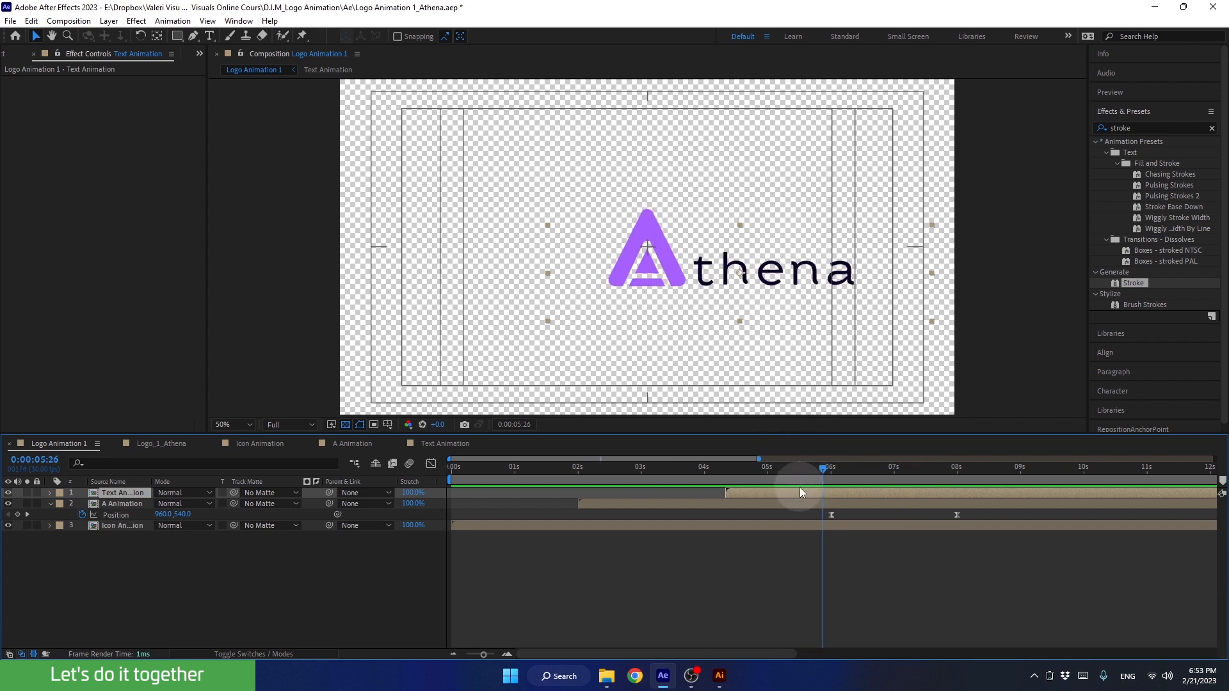
{"action": "double_click", "coordinate": [800, 491]}
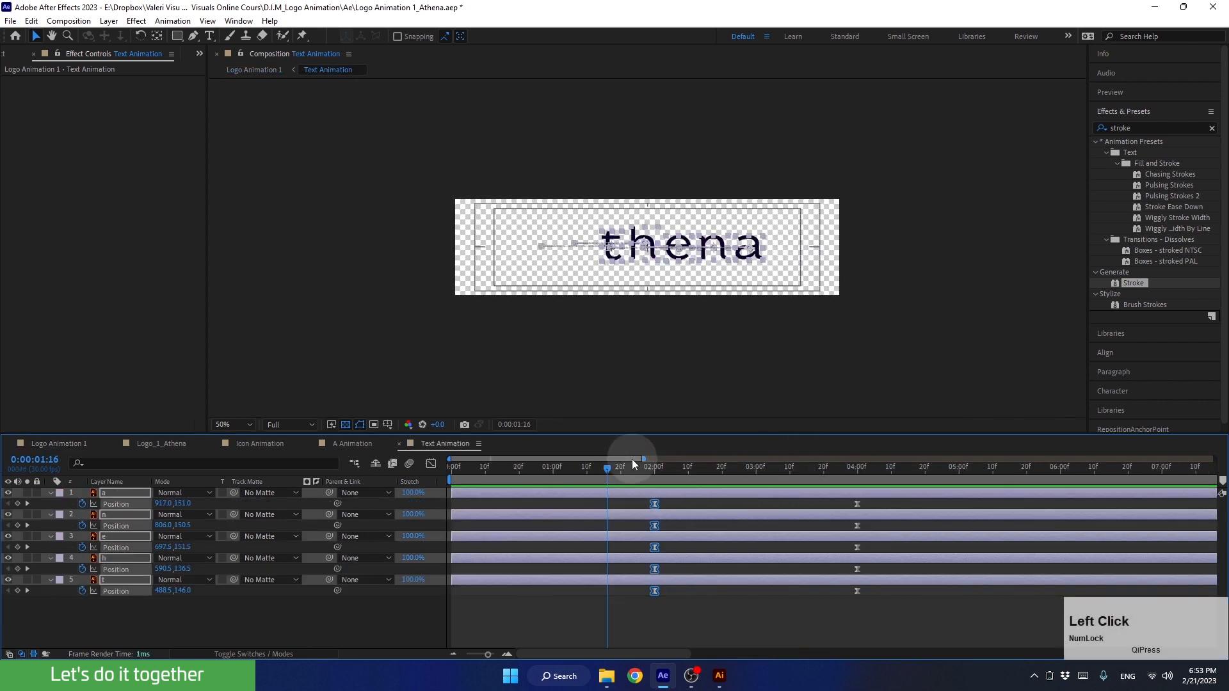
{"action": "left_click_drag", "start_coordinate": [636, 469], "coordinate": [569, 476]}
{"action": "left_click", "coordinate": [677, 398]}
{"action": "scroll", "coordinate": [779, 263], "scroll_direction": "up", "scroll_amount": 2}
{"action": "left_click", "coordinate": [786, 256]}
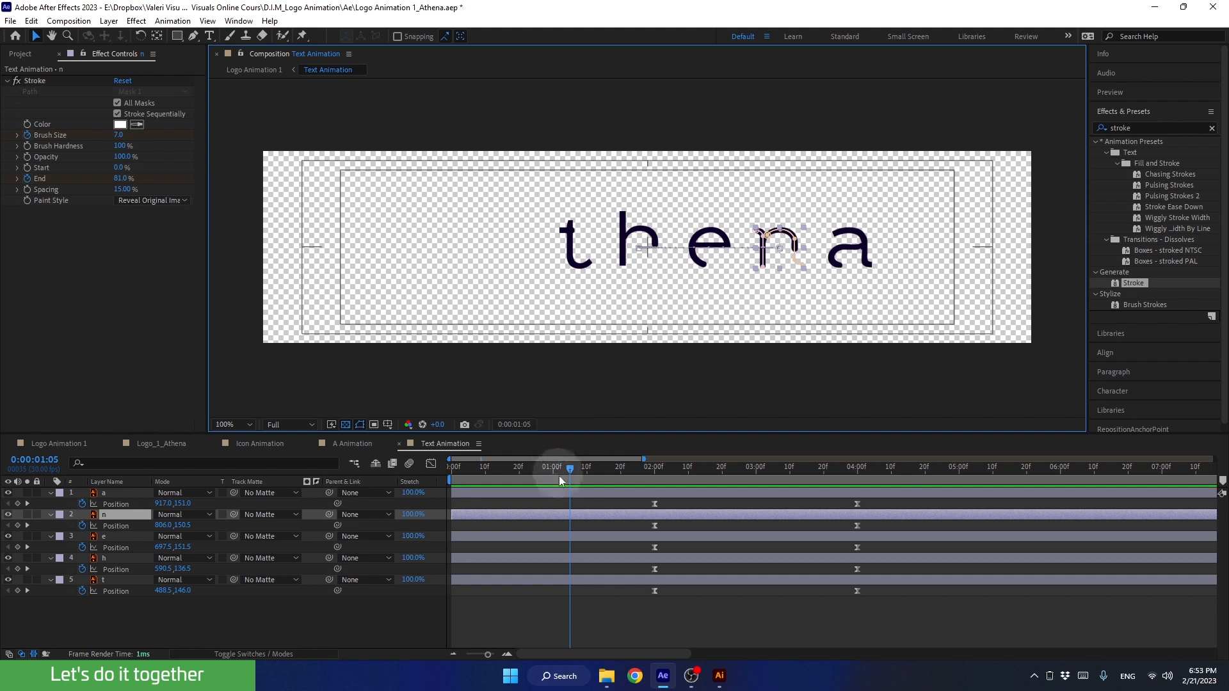
{"action": "mouse_move", "coordinate": [544, 474]}
{"action": "left_mouse_down"}
{"action": "mouse_move", "coordinate": [595, 473]}
{"action": "mouse_move", "coordinate": [551, 480]}
{"action": "left_mouse_up"}
{"action": "key", "text": "space"}
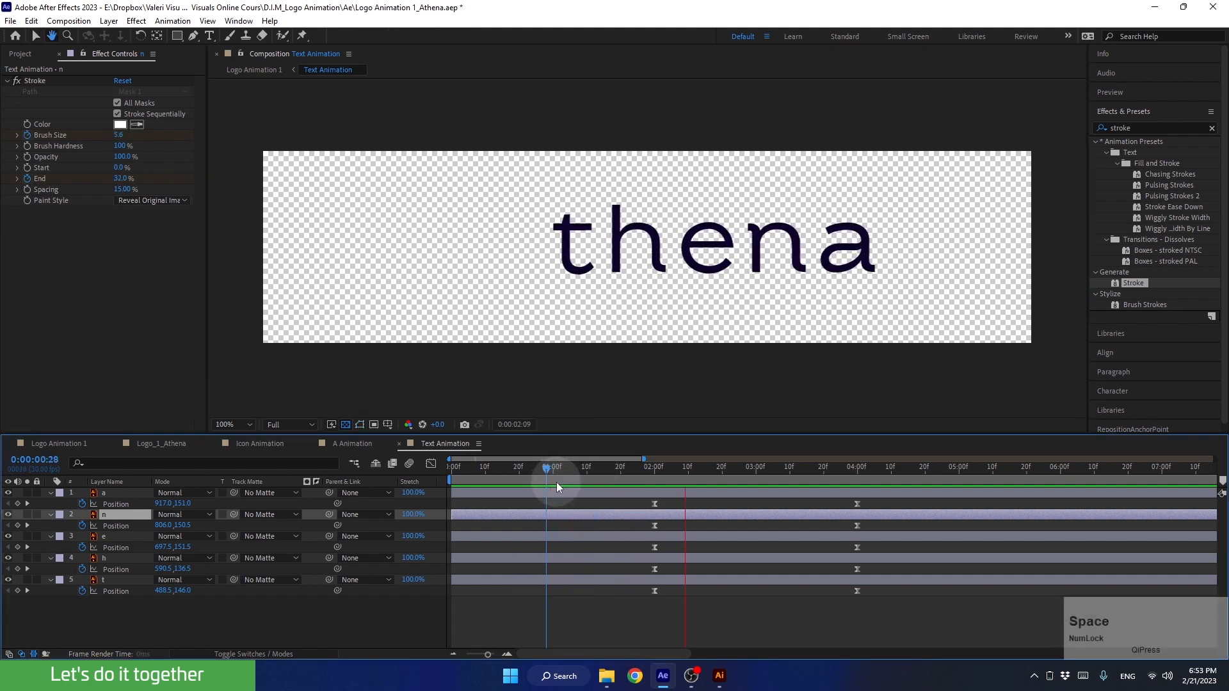
{"action": "key", "text": "space"}
Reveal all keyframed properties of the five letter layers and enlarge the timeline to fit them
{"action": "left_click_drag", "start_coordinate": [178, 625], "coordinate": [109, 493]}
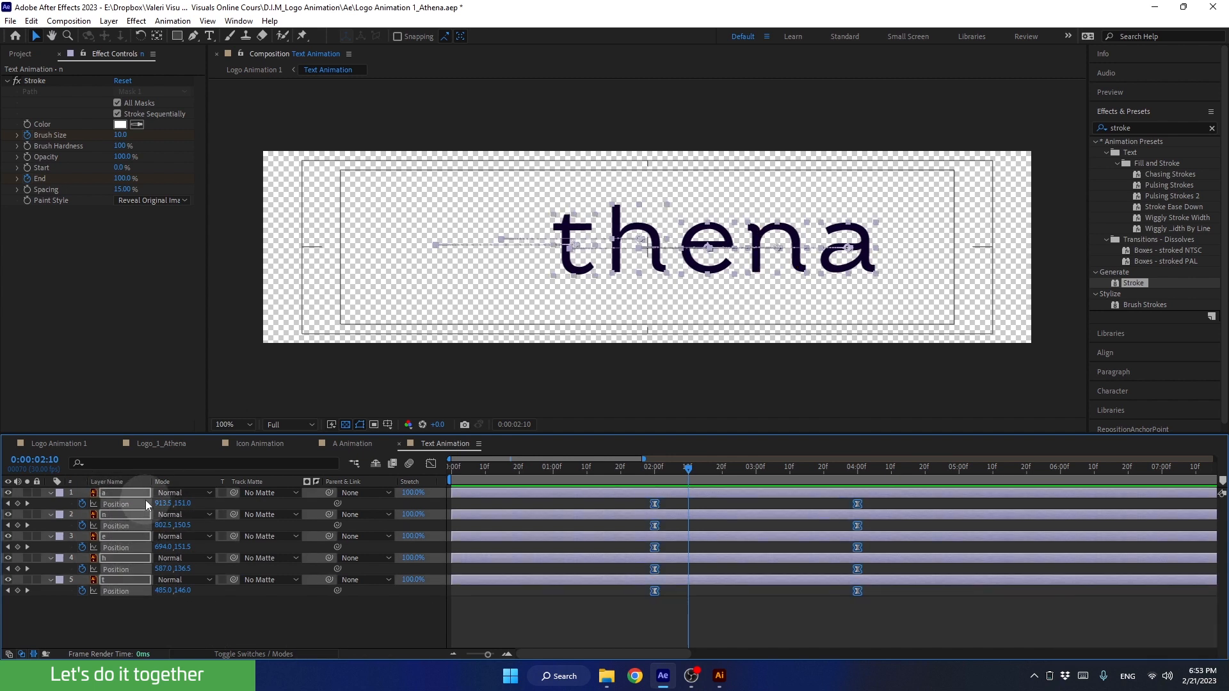
{"action": "key", "text": "u"}
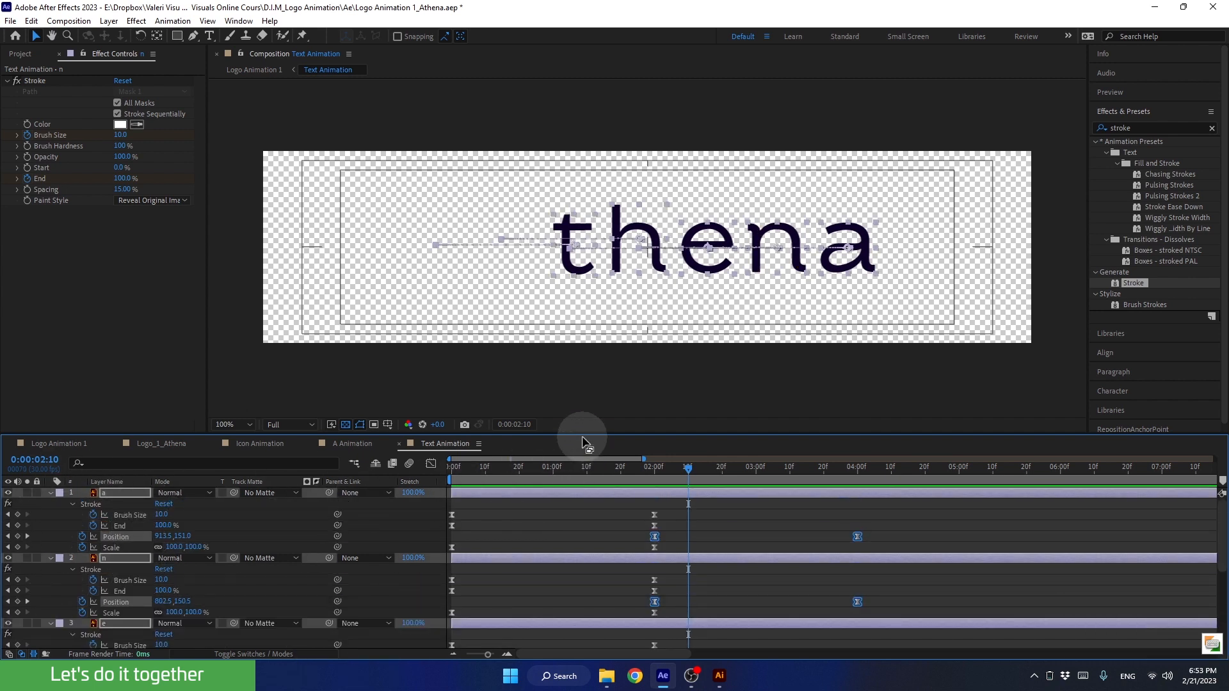
{"action": "left_click_drag", "start_coordinate": [585, 434], "coordinate": [597, 253]}
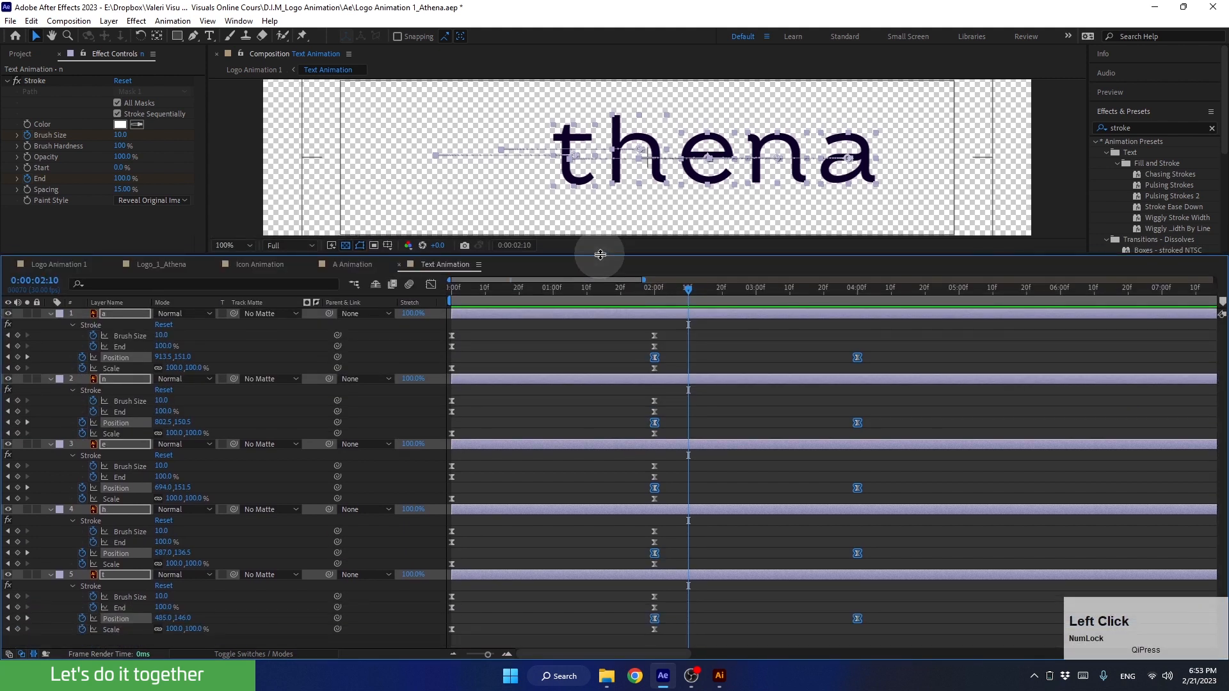
Move the ending Brush Size and End stroke keyframes of layer a to the 4-second mark
{"action": "left_click", "coordinate": [90, 325]}
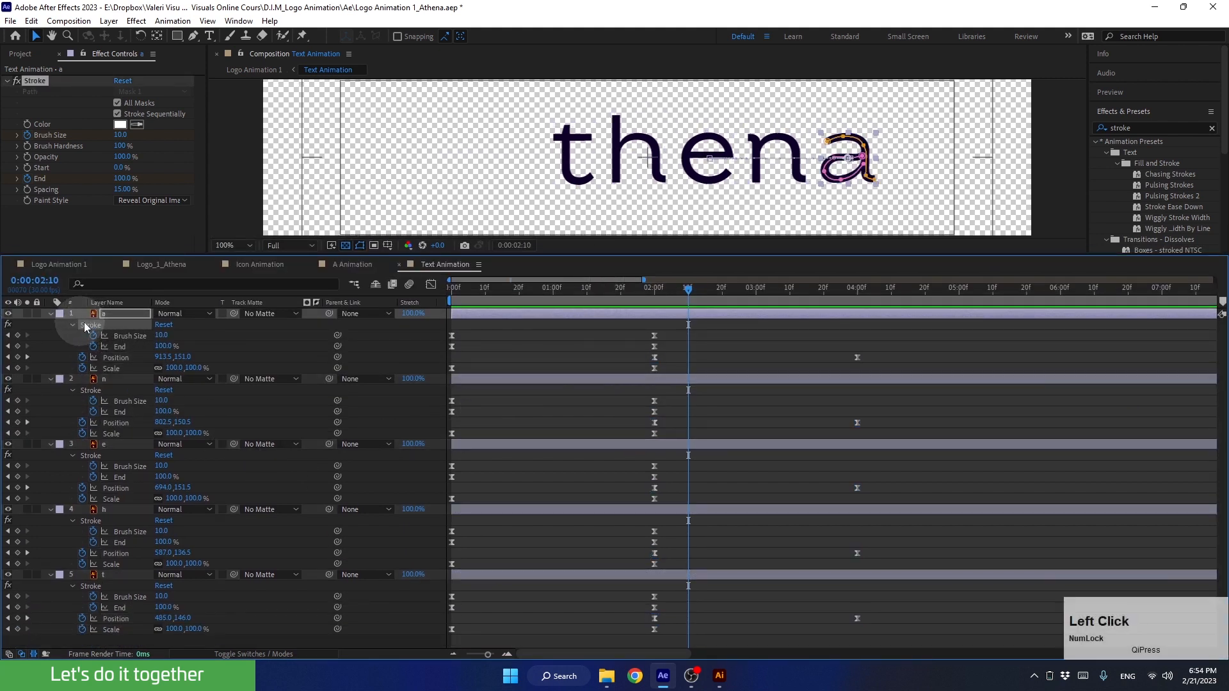
{"action": "left_click", "coordinate": [118, 335]}
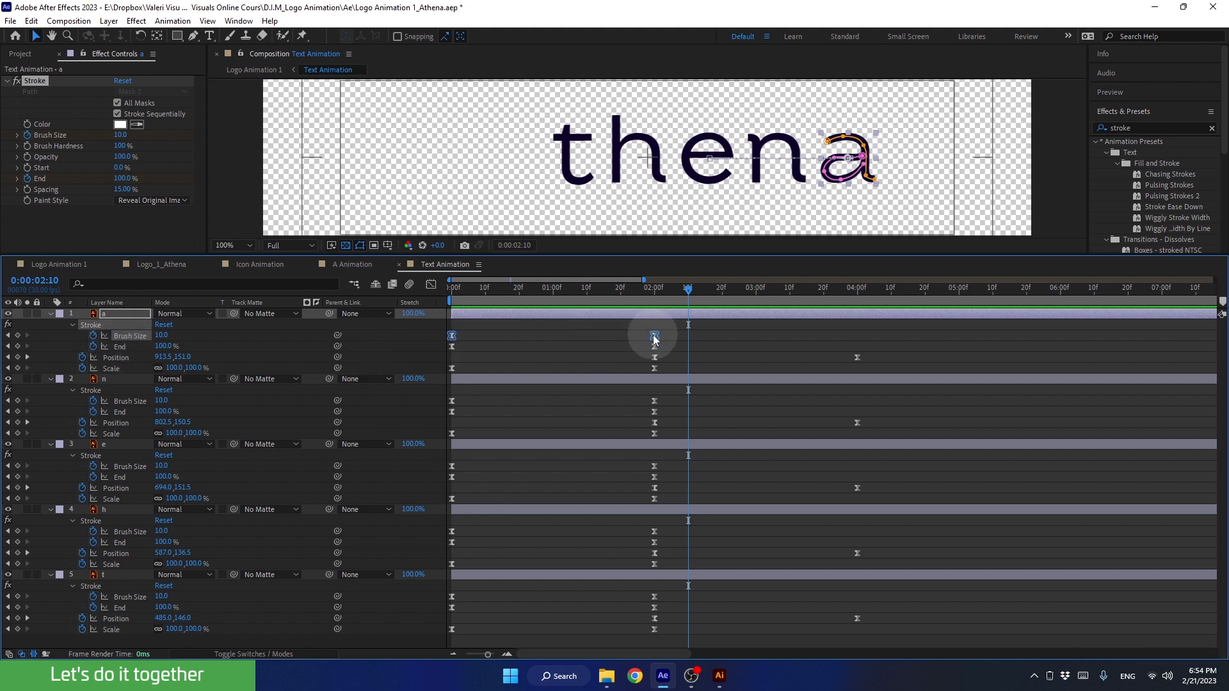
{"action": "left_click", "coordinate": [120, 347]}
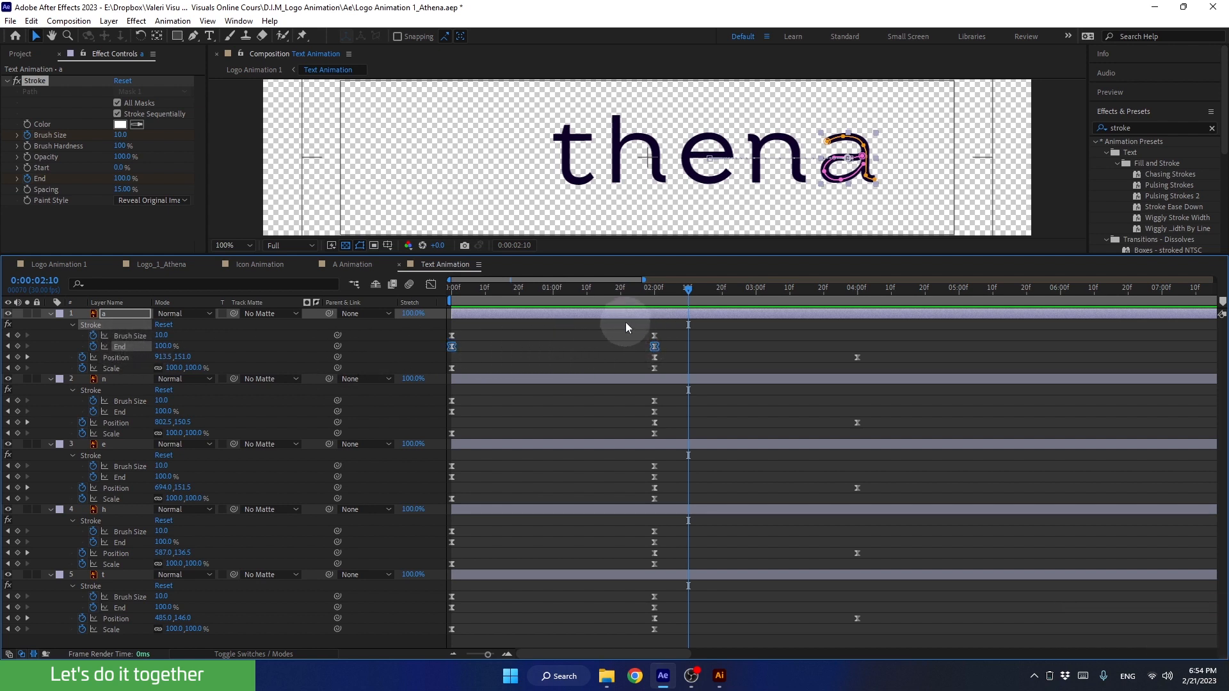
{"action": "mouse_move", "coordinate": [626, 322]}
{"action": "left_mouse_down"}
{"action": "mouse_move", "coordinate": [663, 350]}
{"action": "mouse_move", "coordinate": [702, 333]}
{"action": "mouse_move", "coordinate": [789, 326]}
{"action": "mouse_move", "coordinate": [858, 339]}
{"action": "left_mouse_up"}
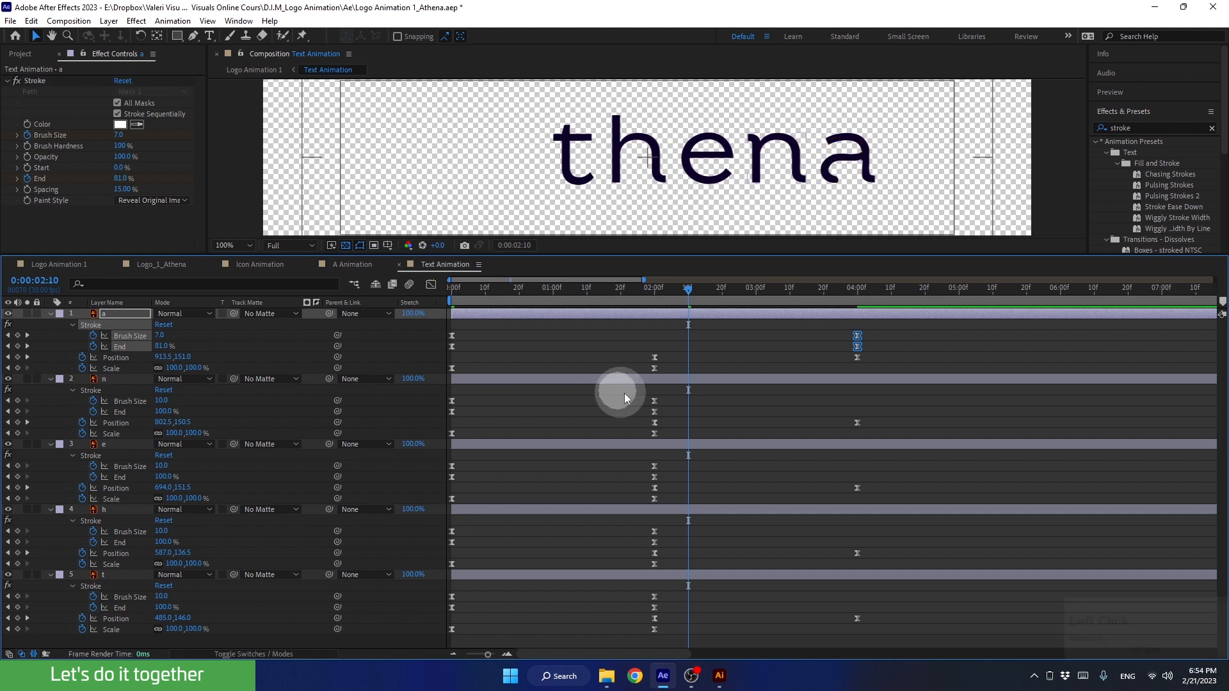
Move the ending Brush Size and End keyframes of layers n, e, h and t to 4 seconds and preview the reveal
{"action": "left_click_drag", "start_coordinate": [624, 393], "coordinate": [680, 412]}
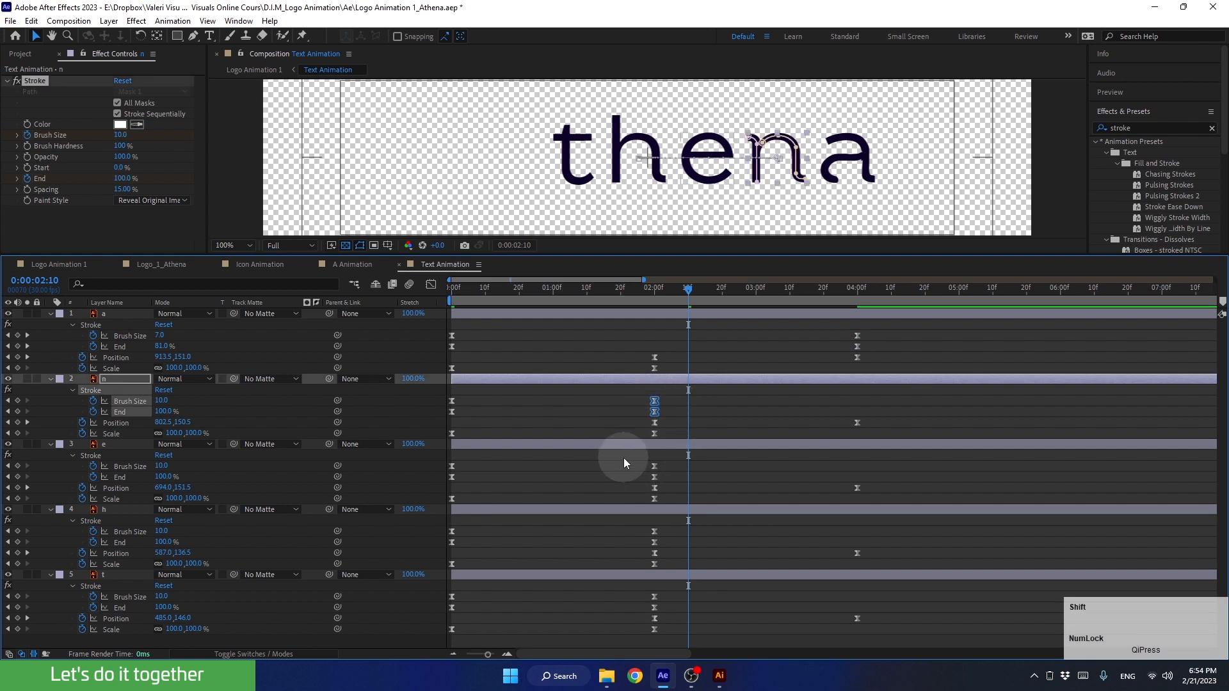
{"action": "left_click_drag", "start_coordinate": [624, 458], "coordinate": [667, 478]}
{"action": "left_click_drag", "start_coordinate": [629, 524], "coordinate": [673, 544]}
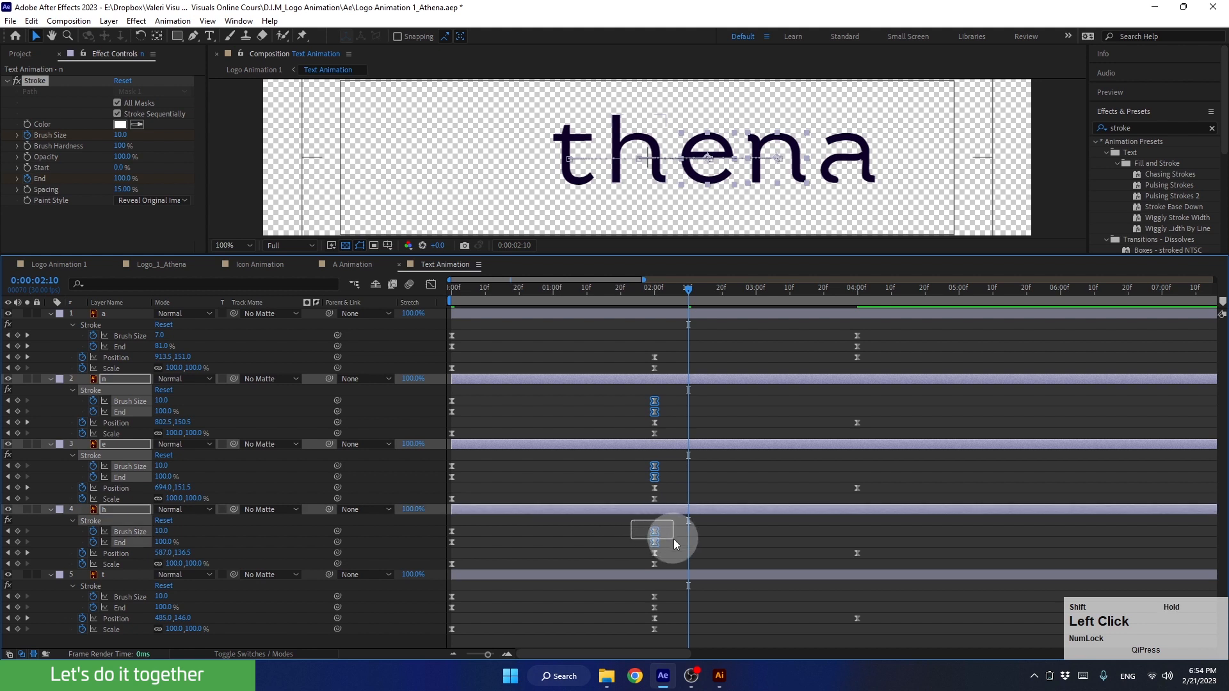
{"action": "mouse_move", "coordinate": [648, 589]}
{"action": "left_mouse_down"}
{"action": "mouse_move", "coordinate": [681, 608]}
{"action": "mouse_move", "coordinate": [653, 590]}
{"action": "mouse_move", "coordinate": [850, 582]}
{"action": "left_mouse_up"}
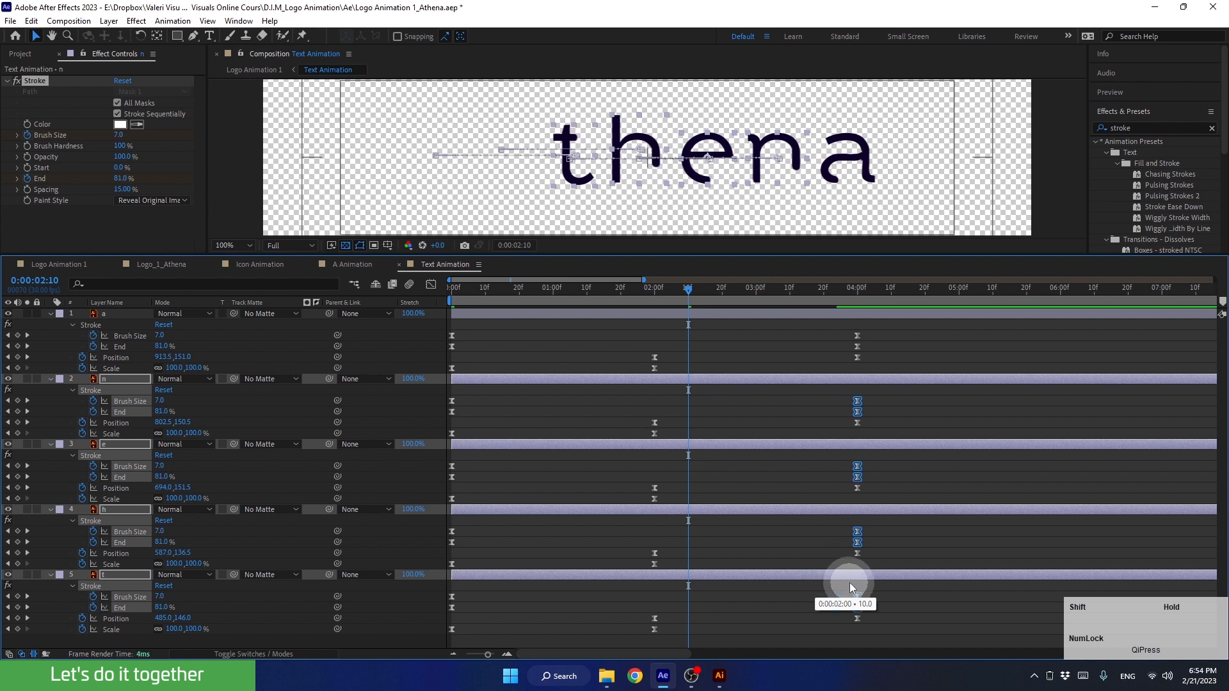
{"action": "left_click_drag", "start_coordinate": [850, 582], "coordinate": [849, 583]}
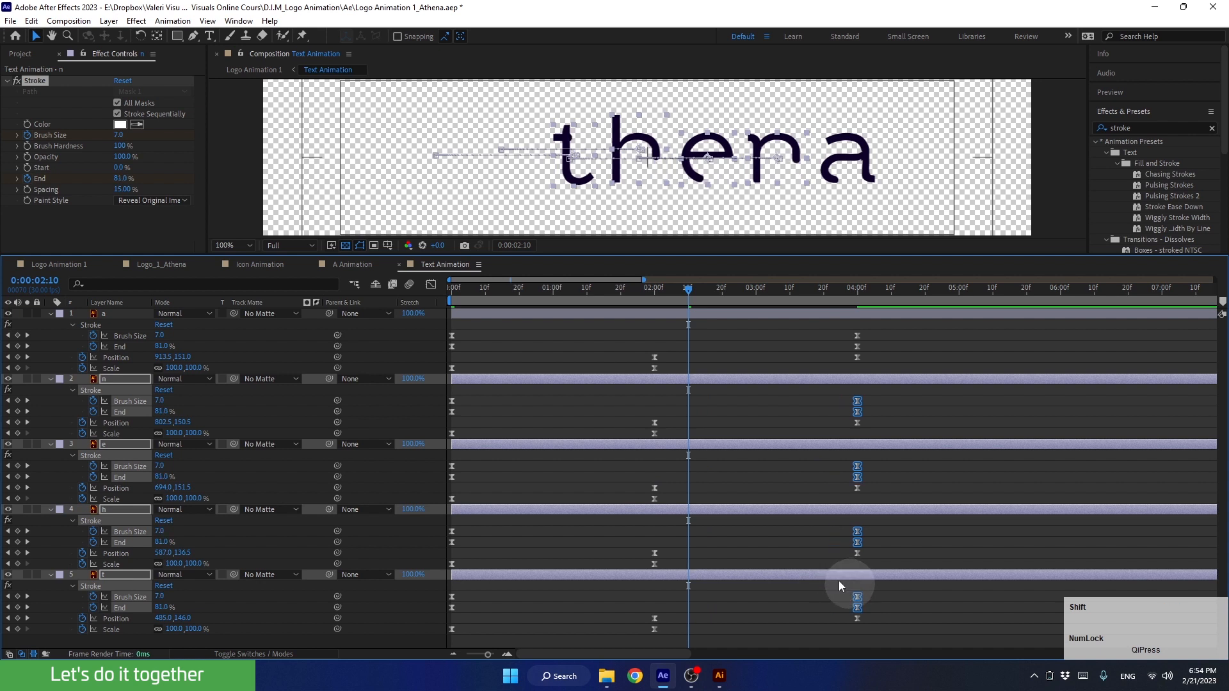
{"action": "left_click_drag", "start_coordinate": [659, 291], "coordinate": [451, 317]}
{"action": "key", "text": "space"}
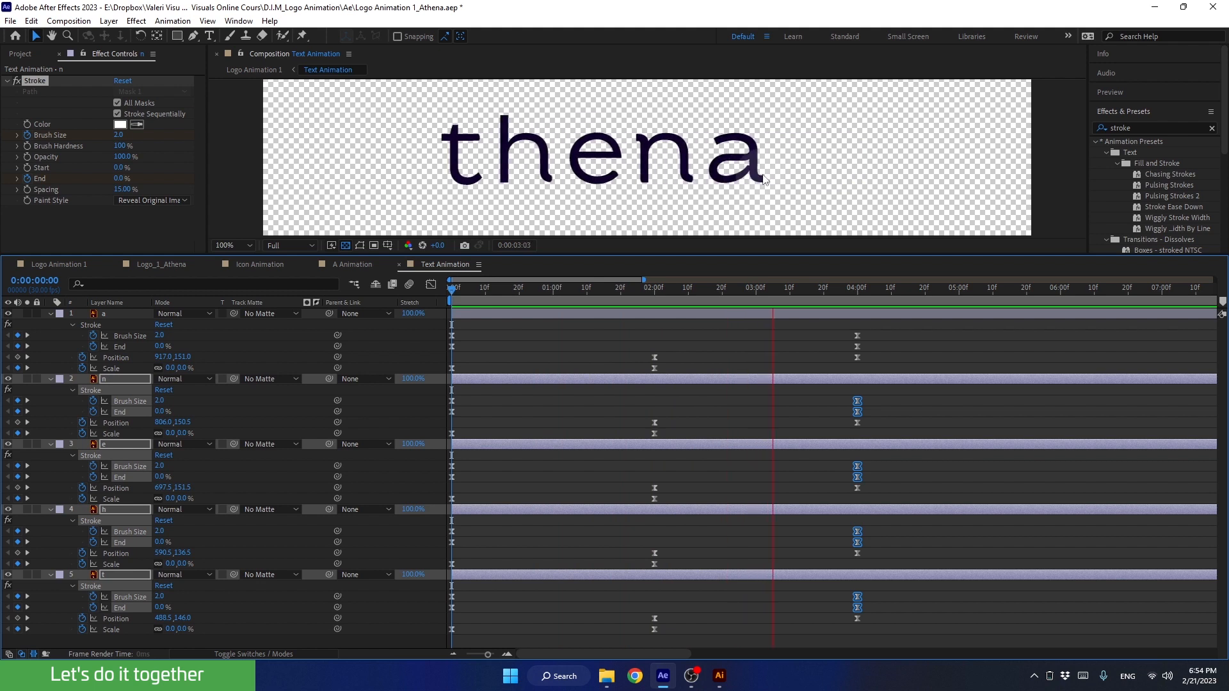
{"action": "left_click", "coordinate": [828, 289]}
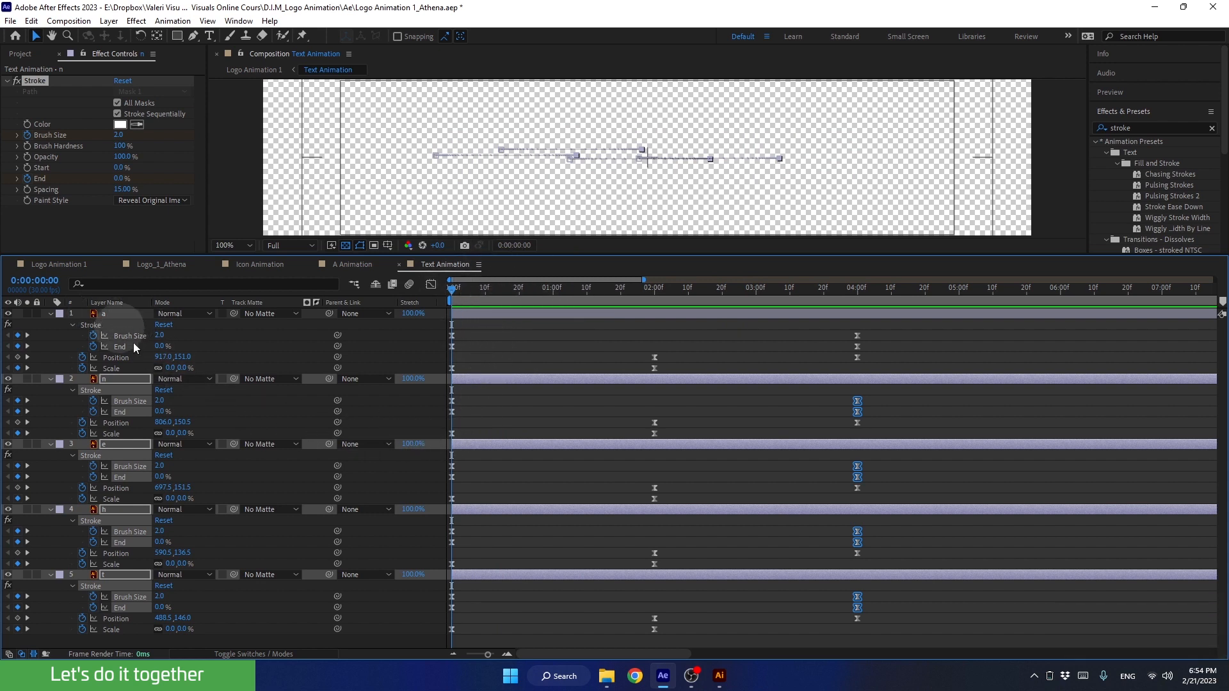
Collapse the properties of all five letter layers and enlarge the composition view by shrinking the timeline
{"action": "left_click", "coordinate": [226, 640]}
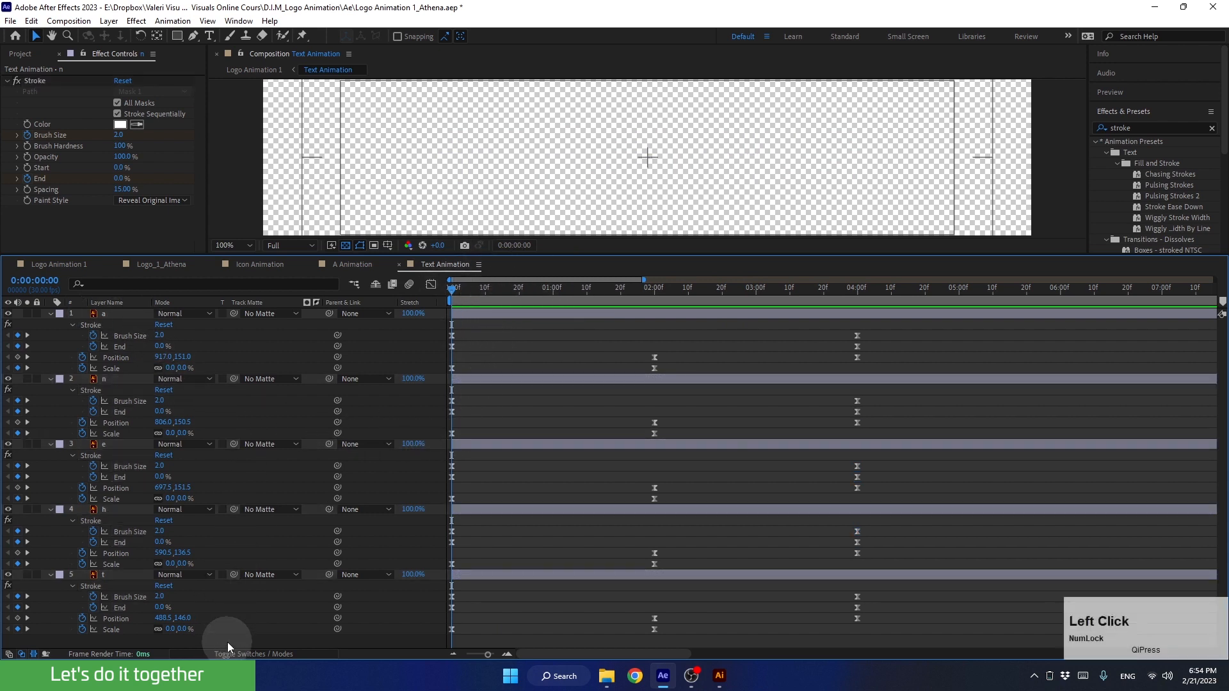
{"action": "left_click", "coordinate": [243, 178]}
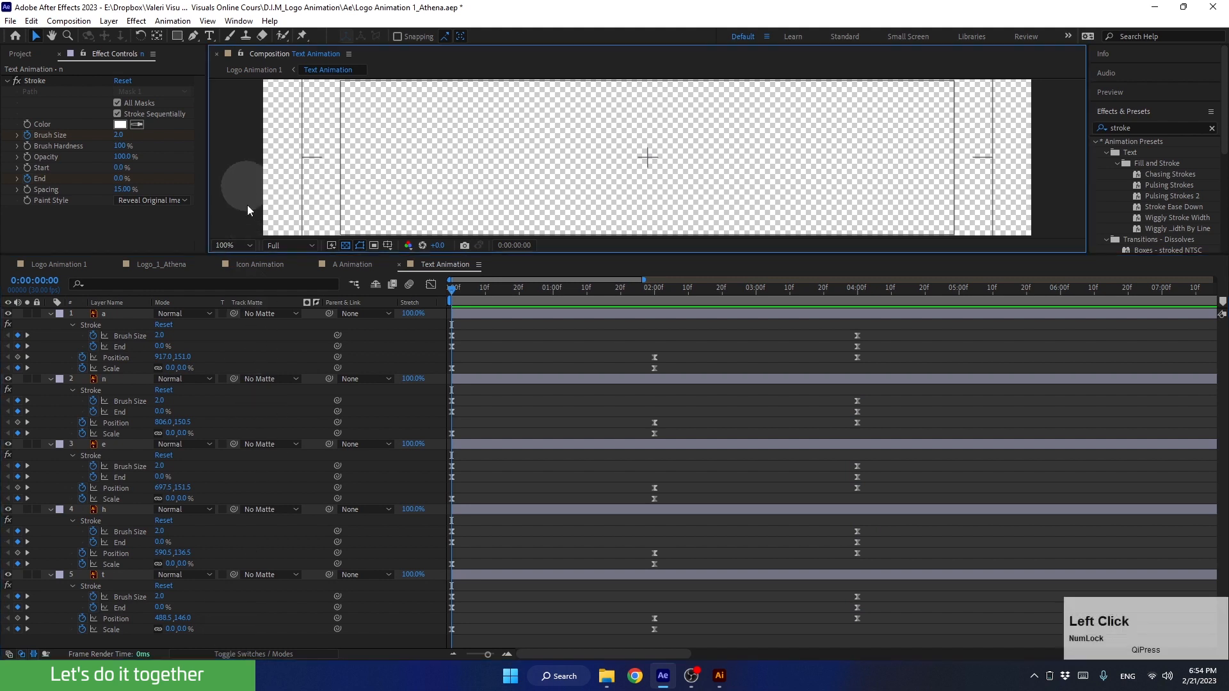
{"action": "key", "text": "u"}
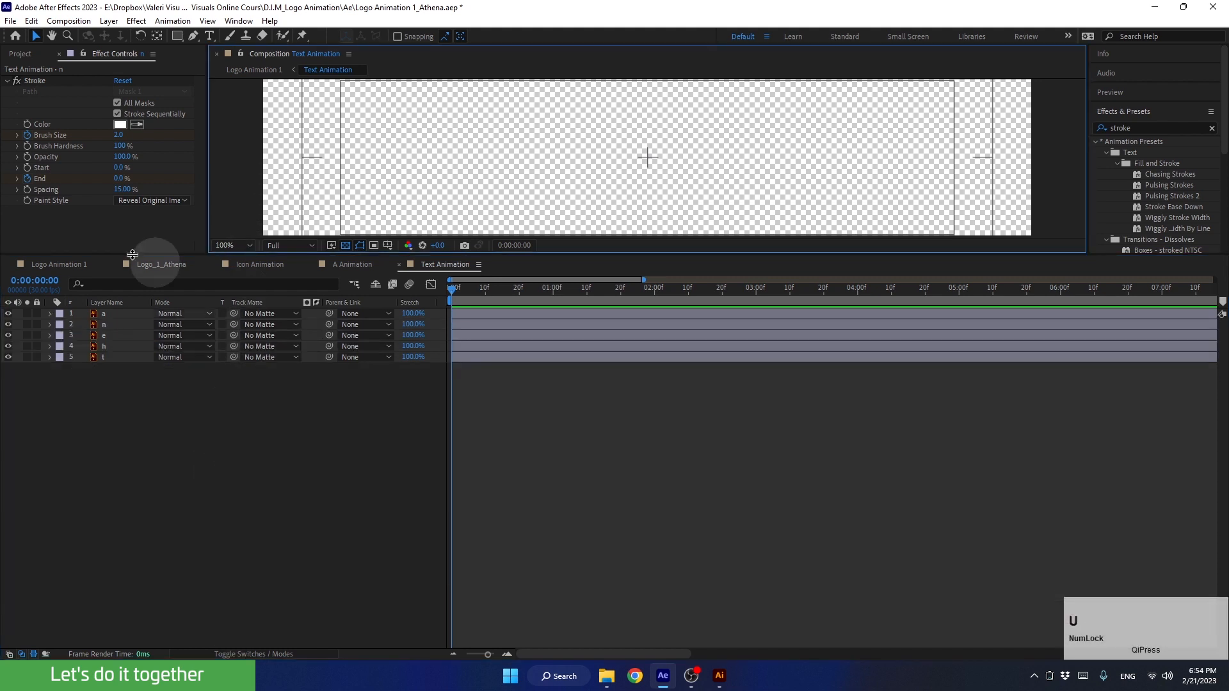
{"action": "left_click_drag", "start_coordinate": [536, 256], "coordinate": [544, 495]}
{"action": "mouse_move", "coordinate": [463, 508]}
{"action": "left_mouse_down"}
{"action": "mouse_move", "coordinate": [720, 535]}
{"action": "mouse_move", "coordinate": [739, 532]}
{"action": "mouse_move", "coordinate": [719, 517]}
{"action": "mouse_move", "coordinate": [739, 517]}
{"action": "left_mouse_up"}
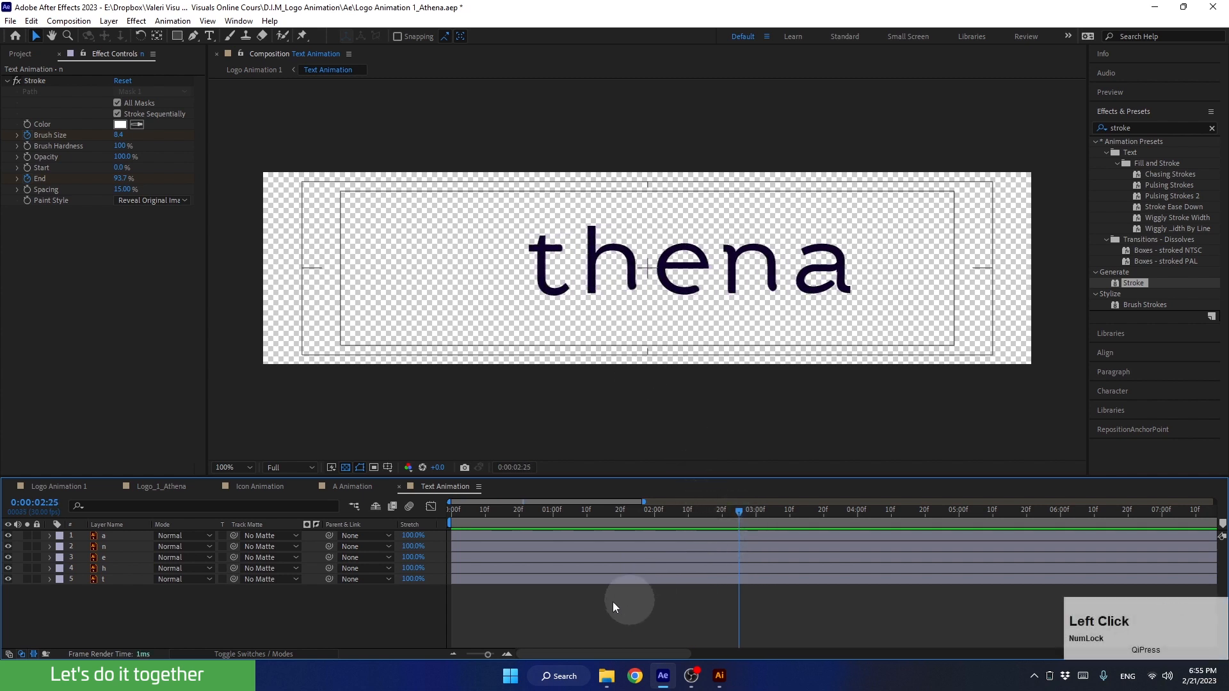
{"action": "left_click", "coordinate": [504, 653]}
{"action": "left_click", "coordinate": [453, 653]}
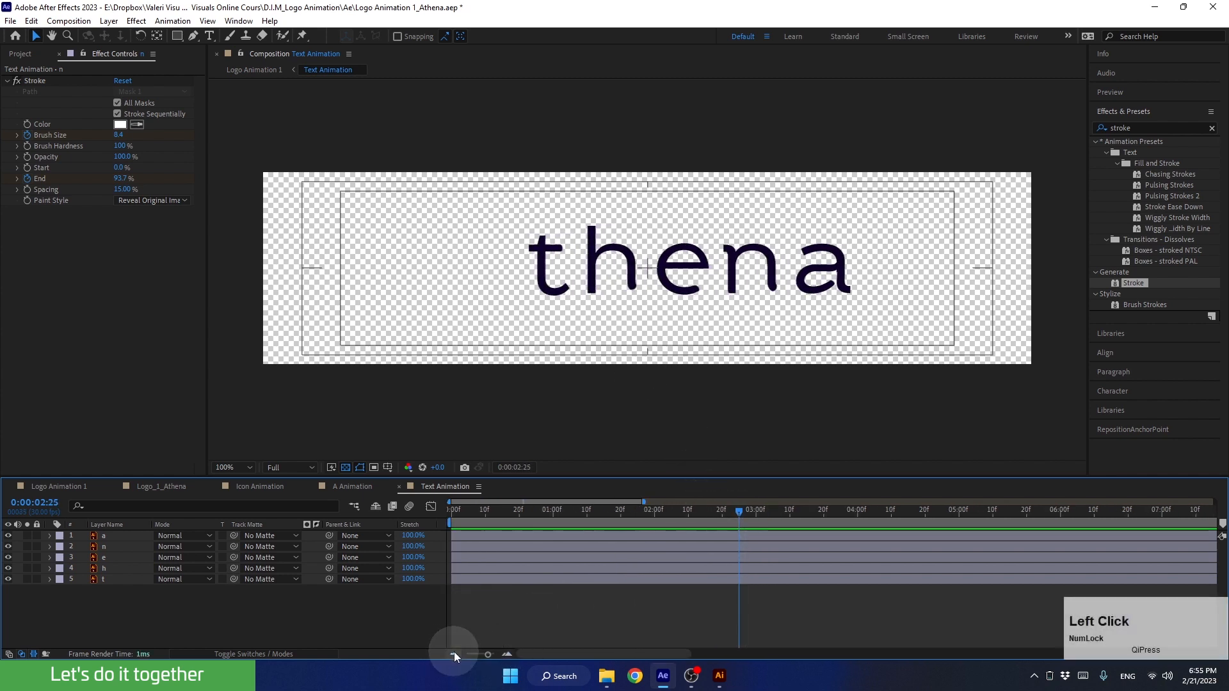
Stagger the starts of layers h, e, n and a by about 3 frames each after t and preview the result
{"action": "left_click", "coordinate": [468, 568]}
{"action": "left_click", "coordinate": [460, 536], "text": "shift"}
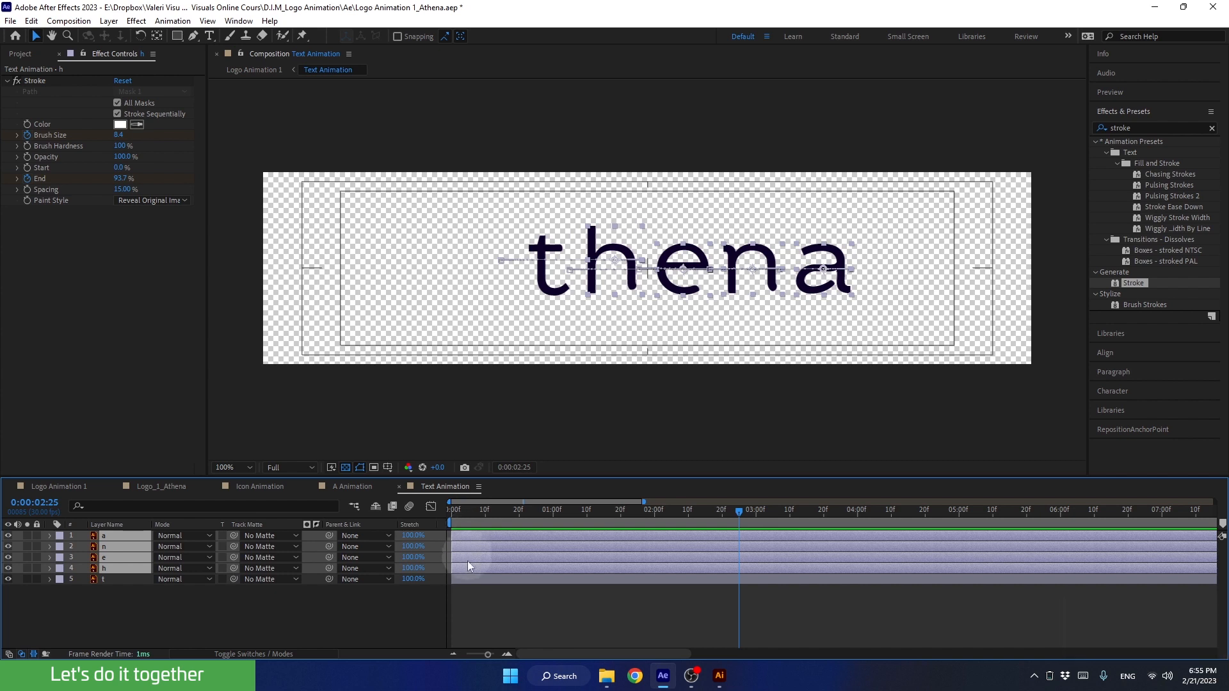
{"action": "left_click_drag", "start_coordinate": [463, 570], "coordinate": [473, 570]}
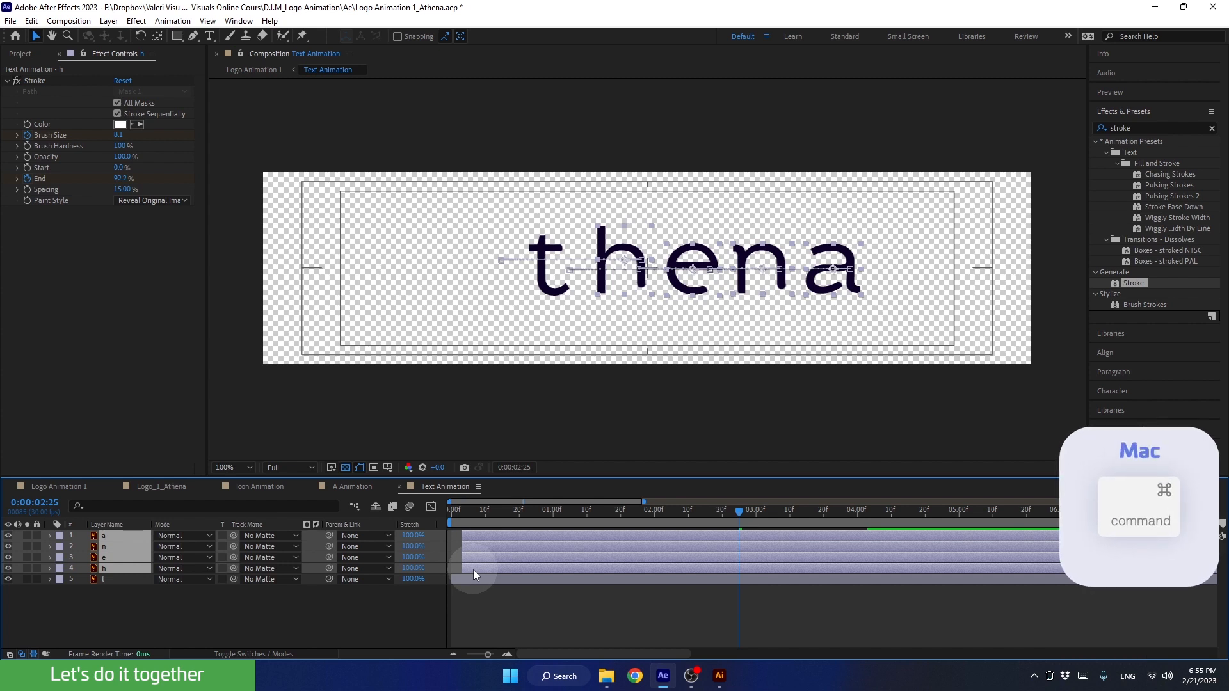
{"action": "left_click", "coordinate": [473, 570], "text": "ctrl"}
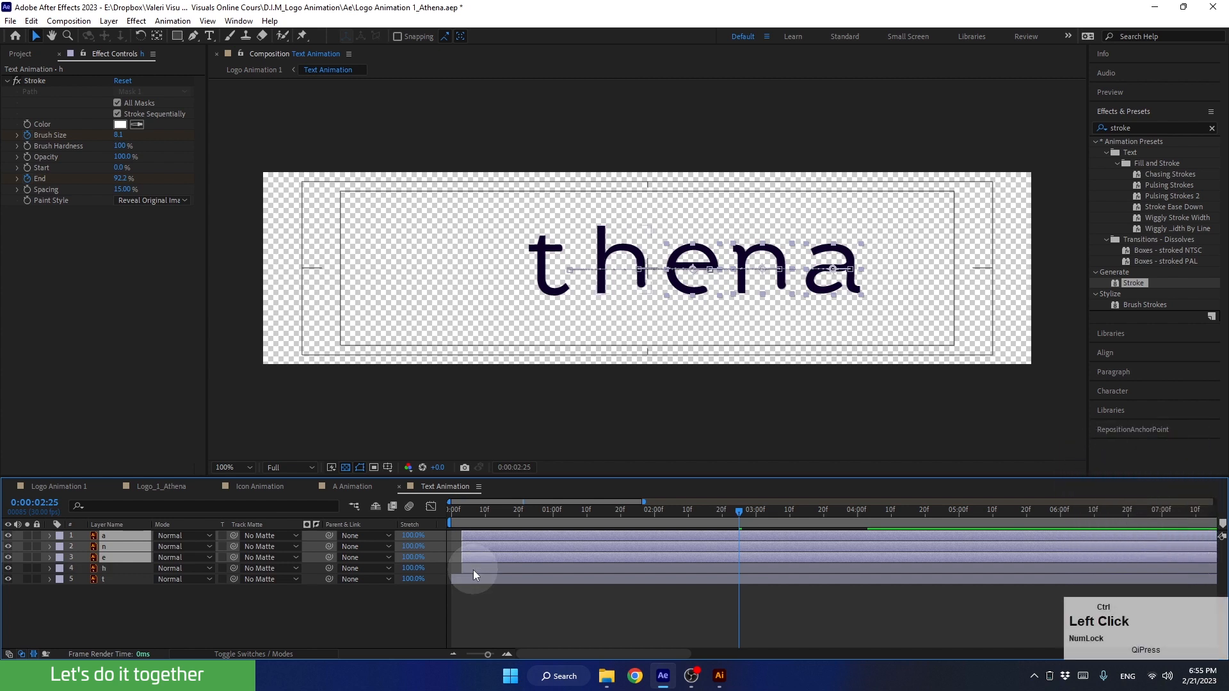
{"action": "left_click_drag", "start_coordinate": [471, 558], "coordinate": [482, 555]}
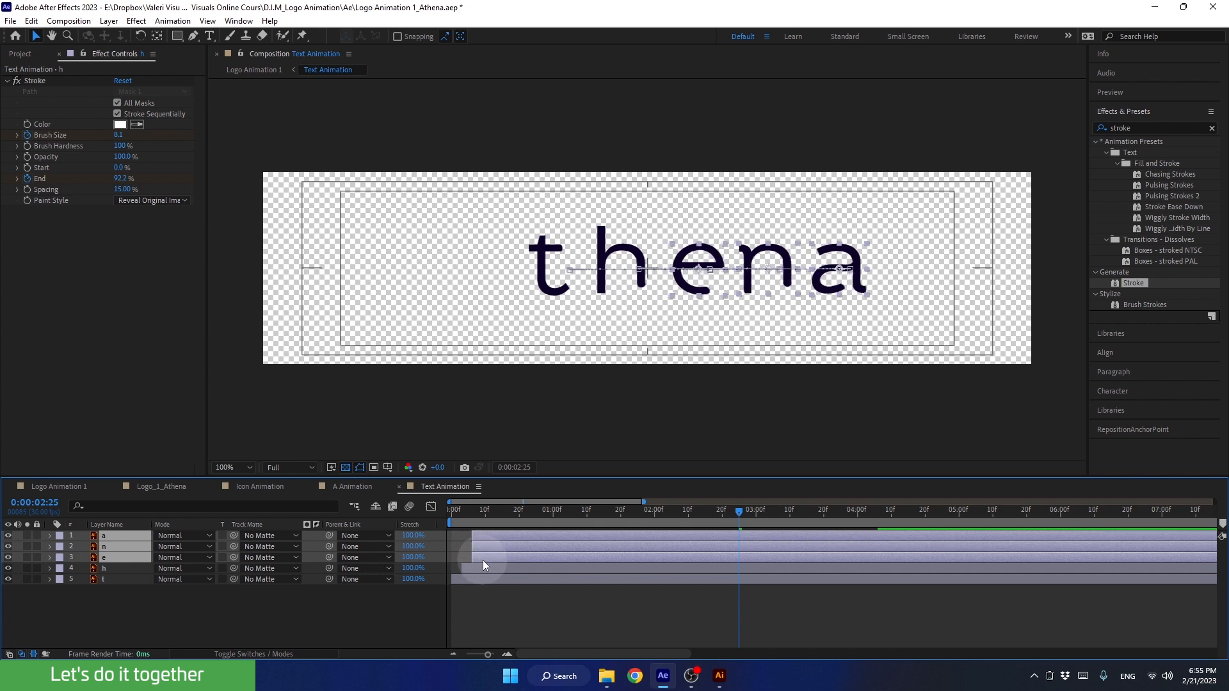
{"action": "left_click", "coordinate": [483, 559], "text": "ctrl"}
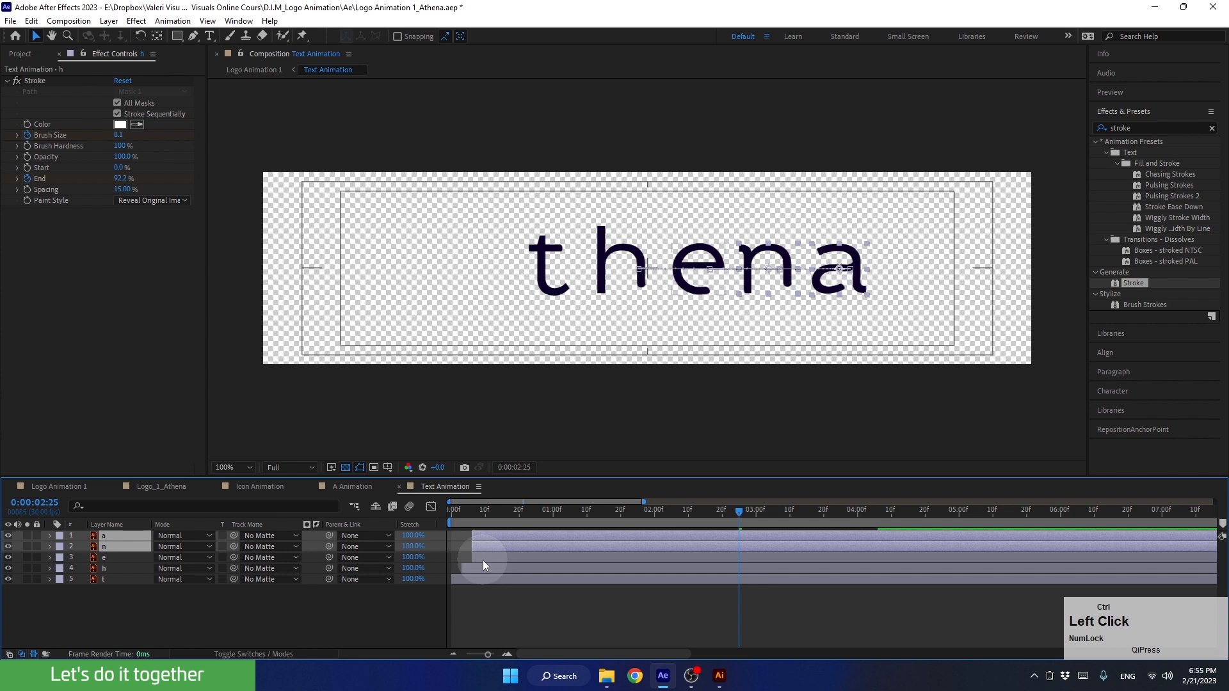
{"action": "left_click_drag", "start_coordinate": [480, 548], "coordinate": [489, 548]}
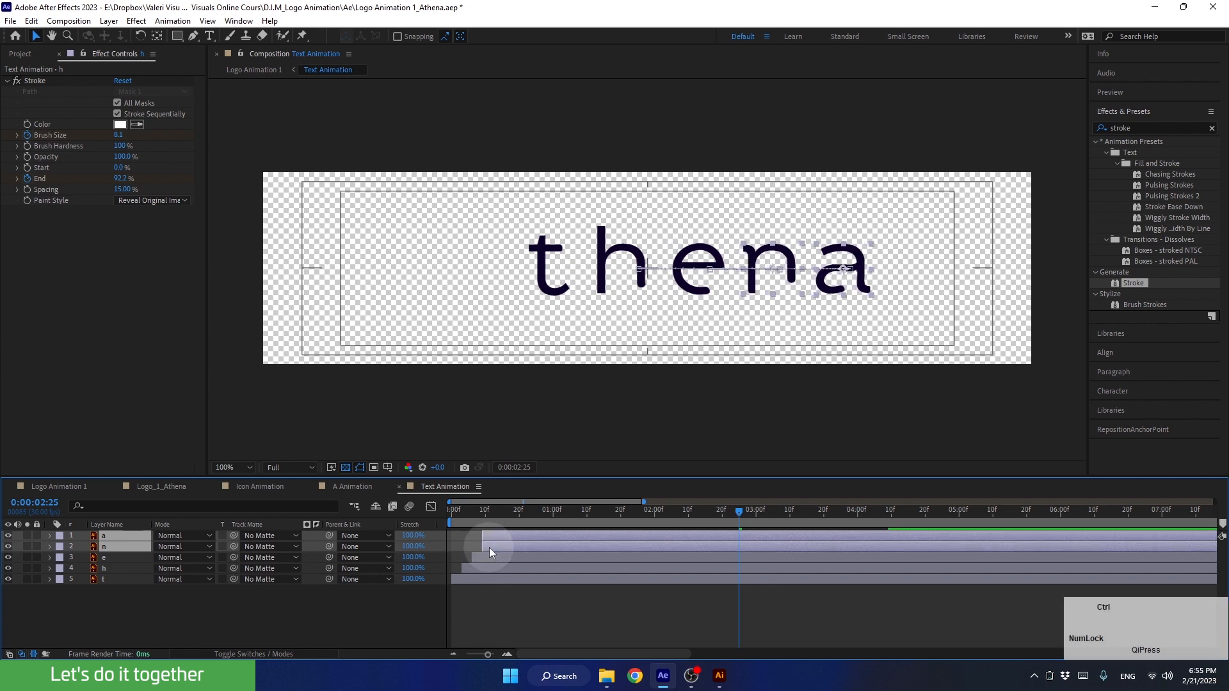
{"action": "left_click", "coordinate": [489, 547], "text": "ctrl"}
{"action": "mouse_move", "coordinate": [492, 536]}
{"action": "left_mouse_down"}
{"action": "mouse_move", "coordinate": [491, 513]}
{"action": "mouse_move", "coordinate": [401, 524]}
{"action": "left_mouse_up"}
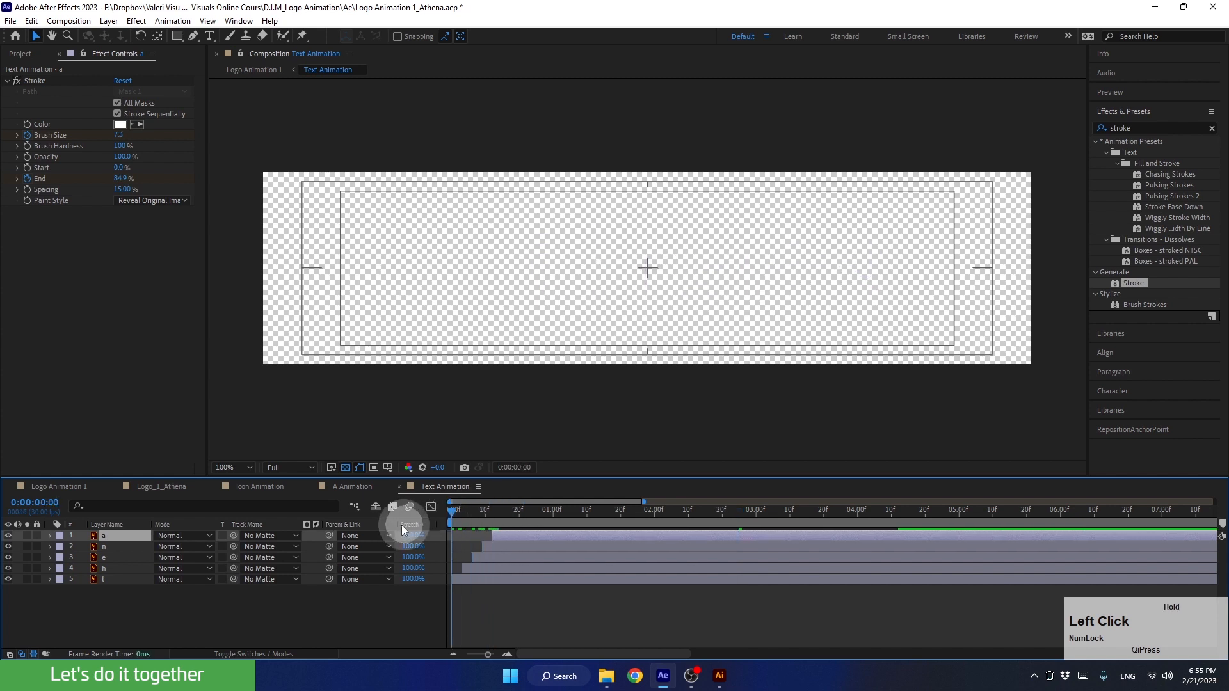
{"action": "key", "text": "space"}
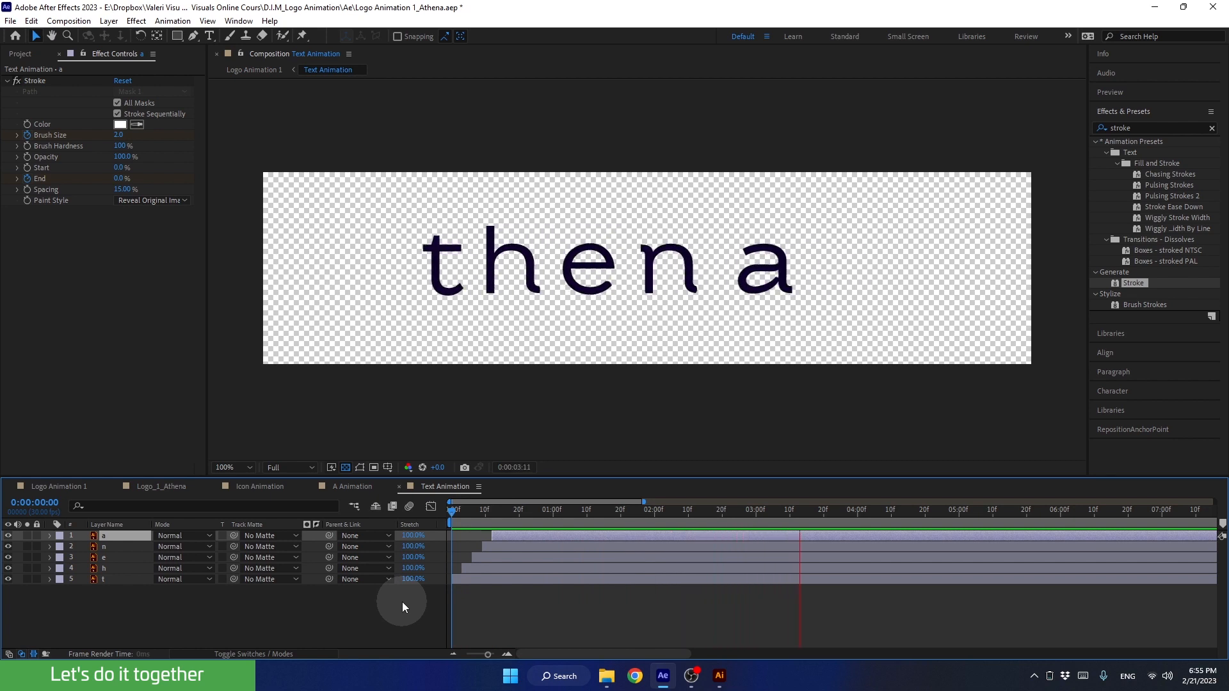
{"action": "key", "text": "space"}
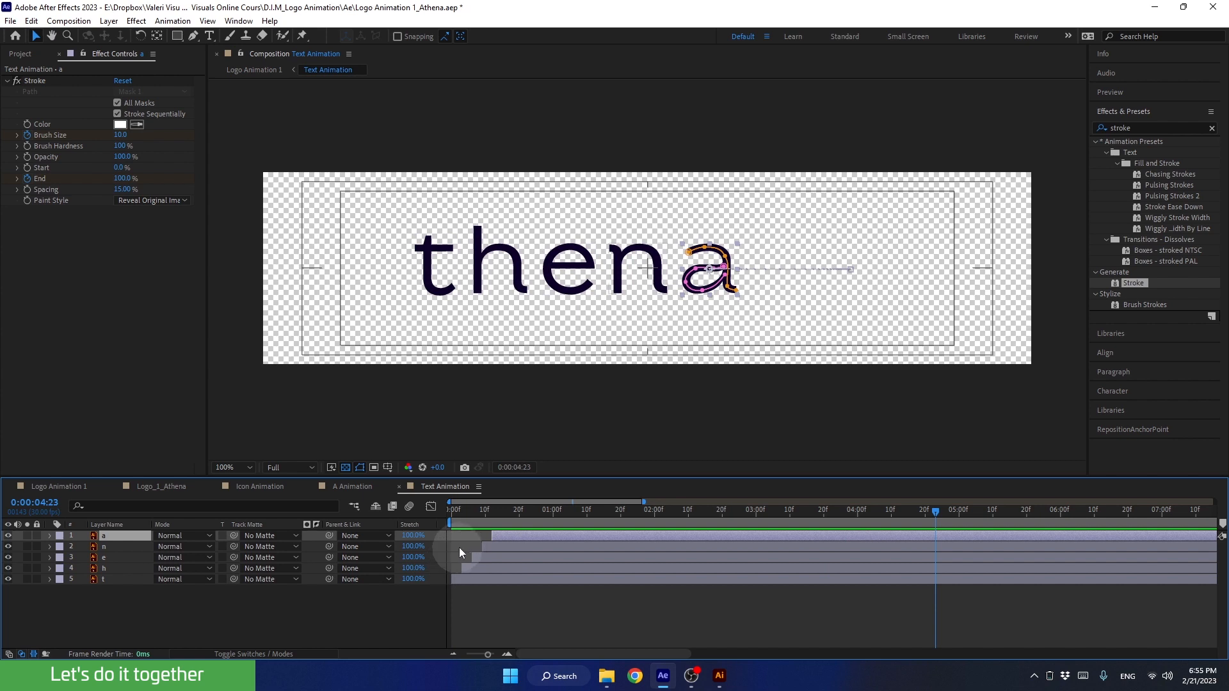
Widen the stagger between the letter layers to about 5 frames each, with a starting near frame 20, and preview it
{"action": "left_click", "coordinate": [471, 570], "text": "shift"}
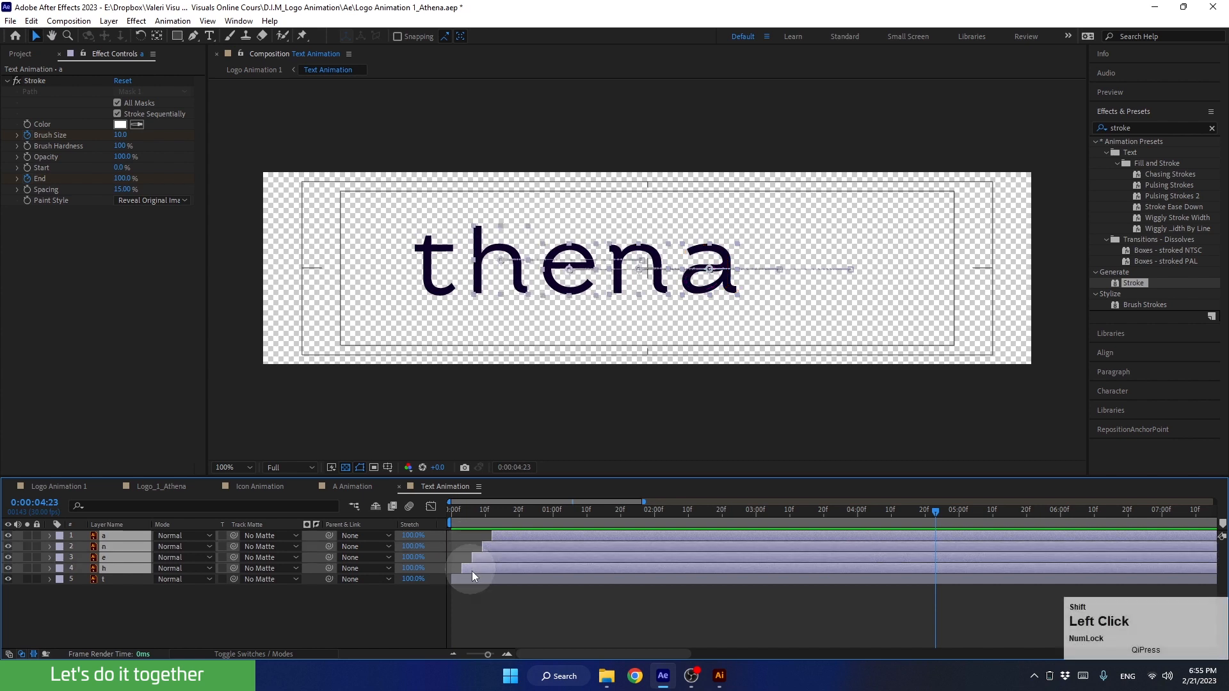
{"action": "left_click_drag", "start_coordinate": [474, 567], "coordinate": [482, 566]}
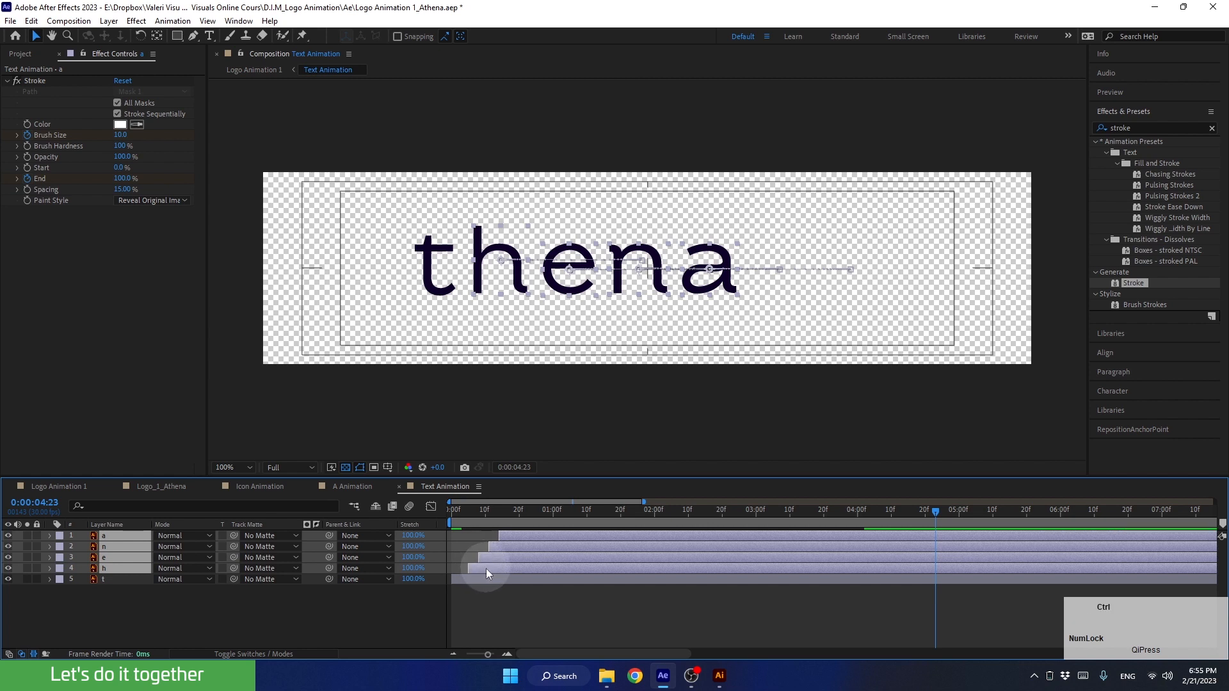
{"action": "left_click", "coordinate": [486, 570], "text": "ctrl"}
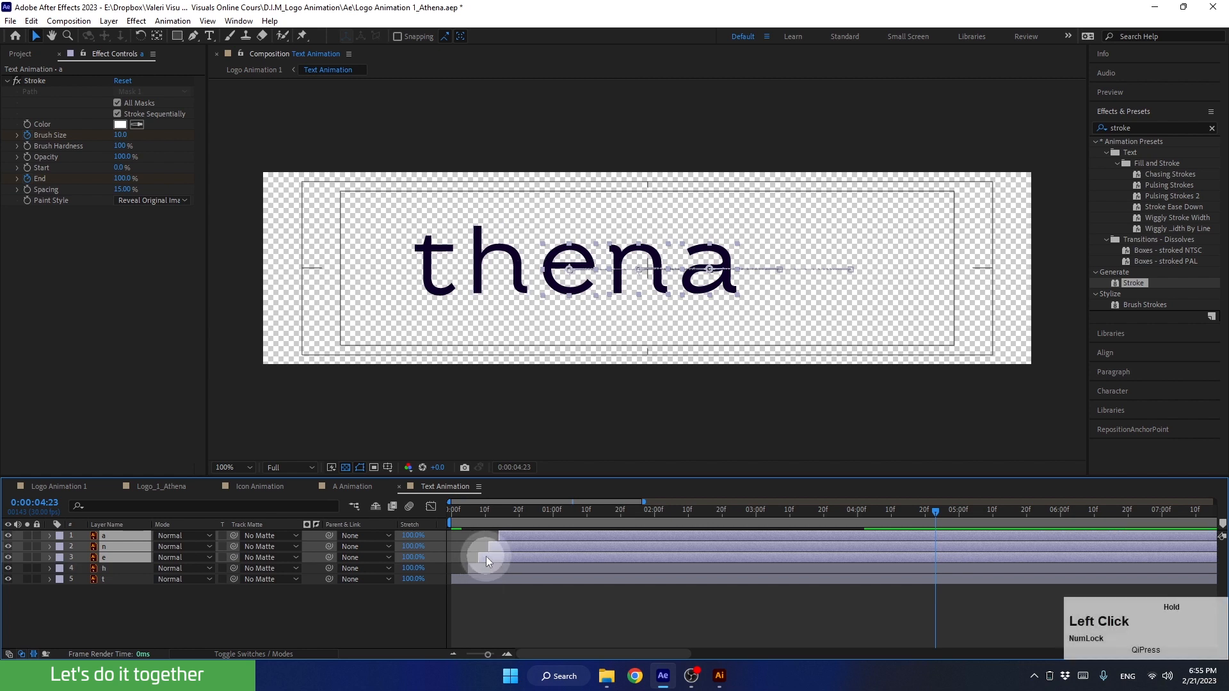
{"action": "left_click_drag", "start_coordinate": [487, 554], "coordinate": [505, 545]}
{"action": "left_click", "coordinate": [497, 557], "text": "ctrl"}
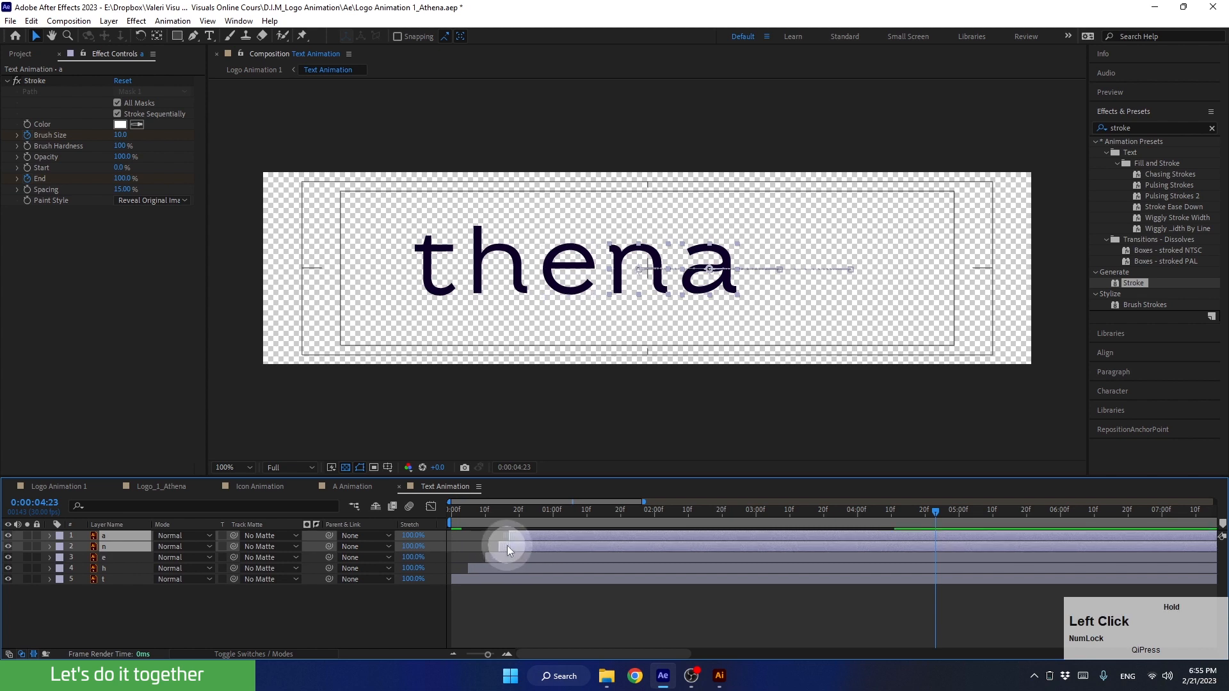
{"action": "left_click", "coordinate": [513, 546], "text": "ctrl"}
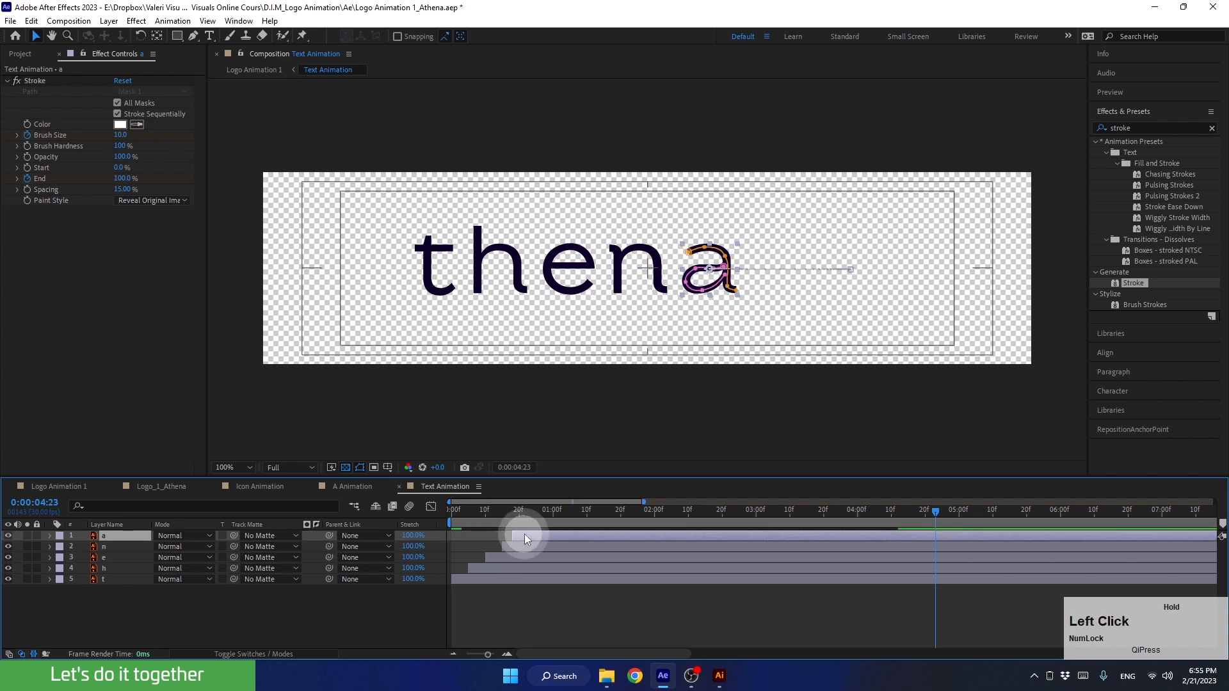
{"action": "left_click_drag", "start_coordinate": [524, 514], "coordinate": [415, 530]}
{"action": "key", "text": "space"}
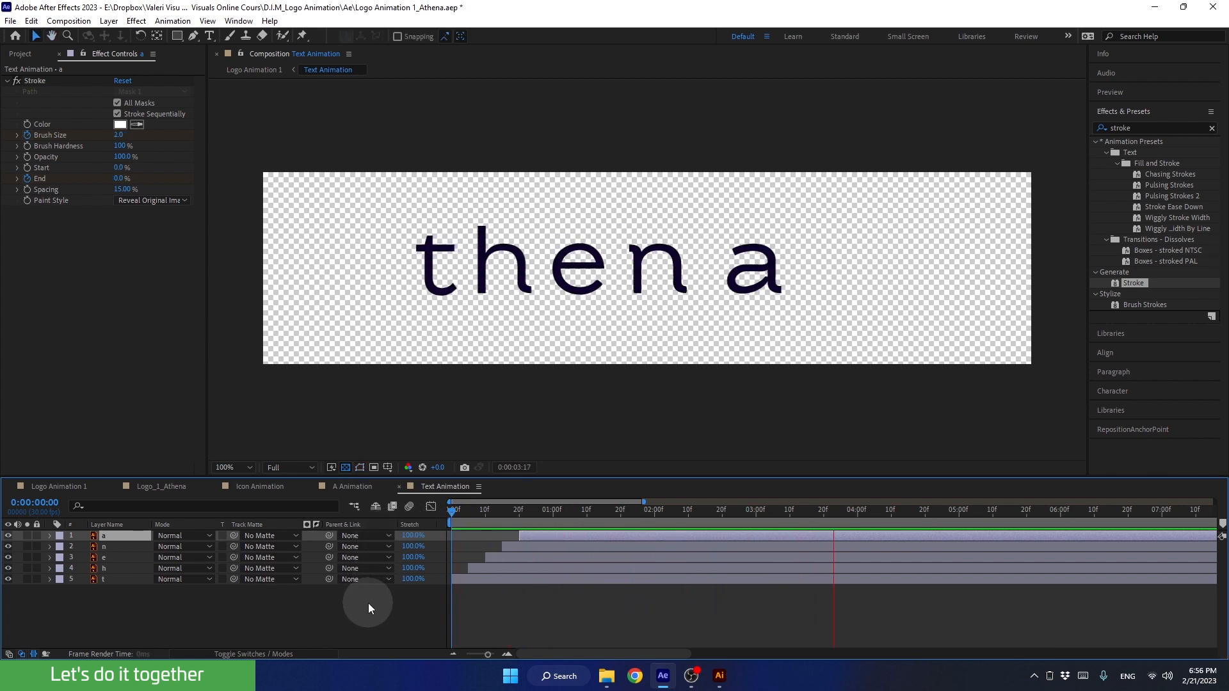
{"action": "key", "text": "space"}
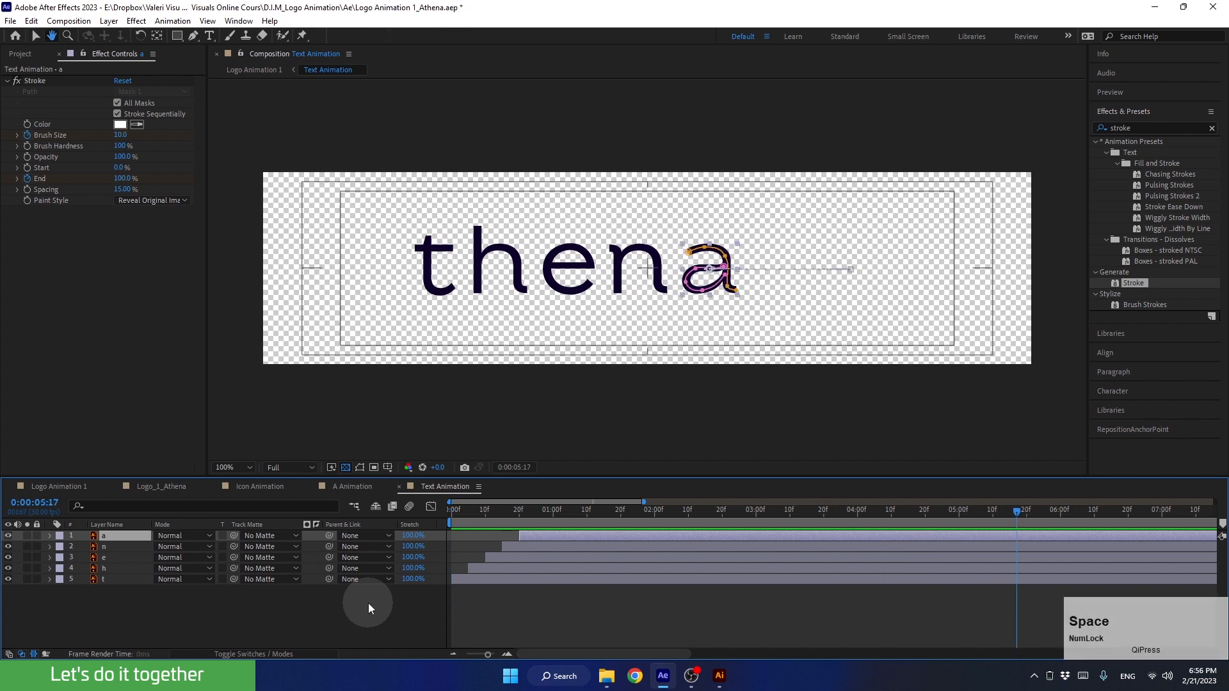
Preview the staggered letters following the A in Logo Animation 1 from 0:00:04:13
{"action": "left_click", "coordinate": [39, 486]}
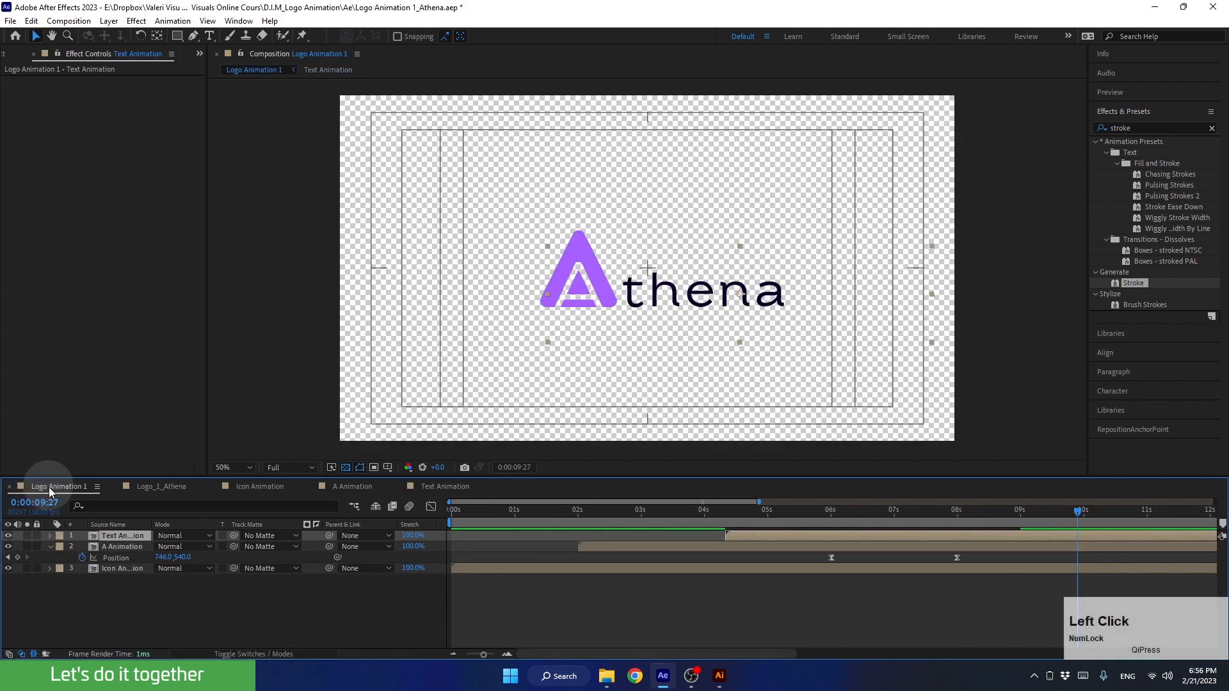
{"action": "left_click_drag", "start_coordinate": [778, 509], "coordinate": [733, 531]}
{"action": "key", "text": "space"}
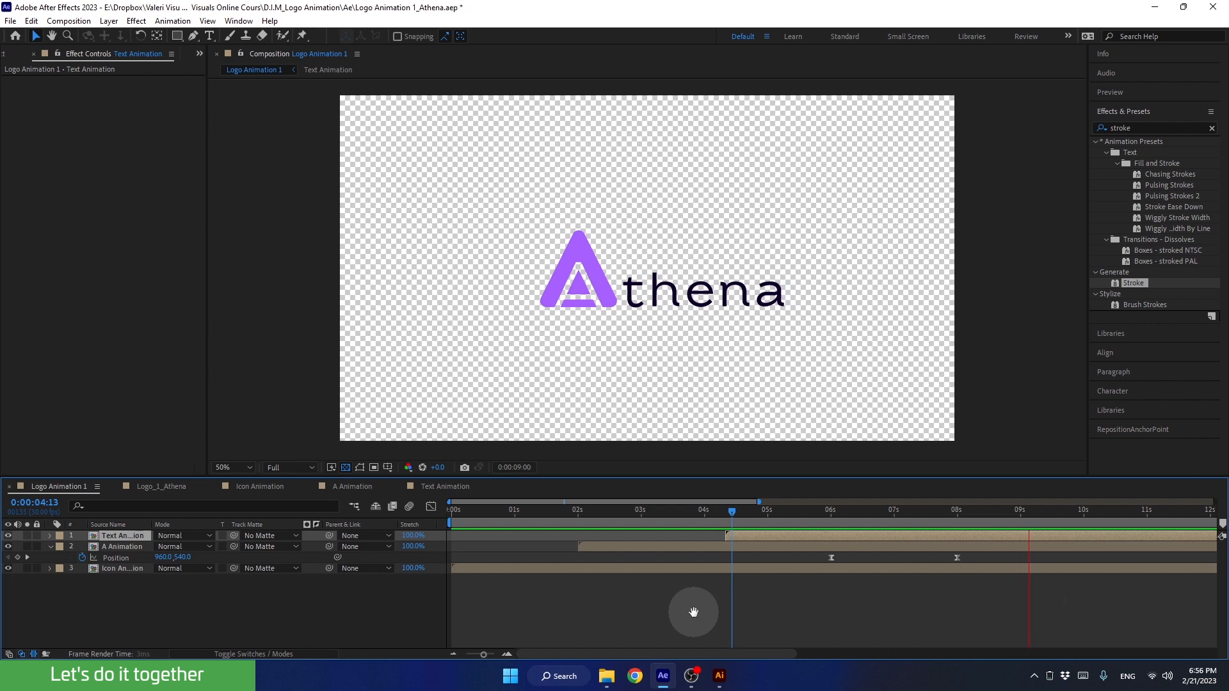
{"action": "key", "text": "space"}
Go to 0:00:03:01 in Logo Animation 1 and open the Icon Animation precomp
{"action": "left_click_drag", "start_coordinate": [767, 509], "coordinate": [640, 518]}
{"action": "left_click", "coordinate": [543, 574]}
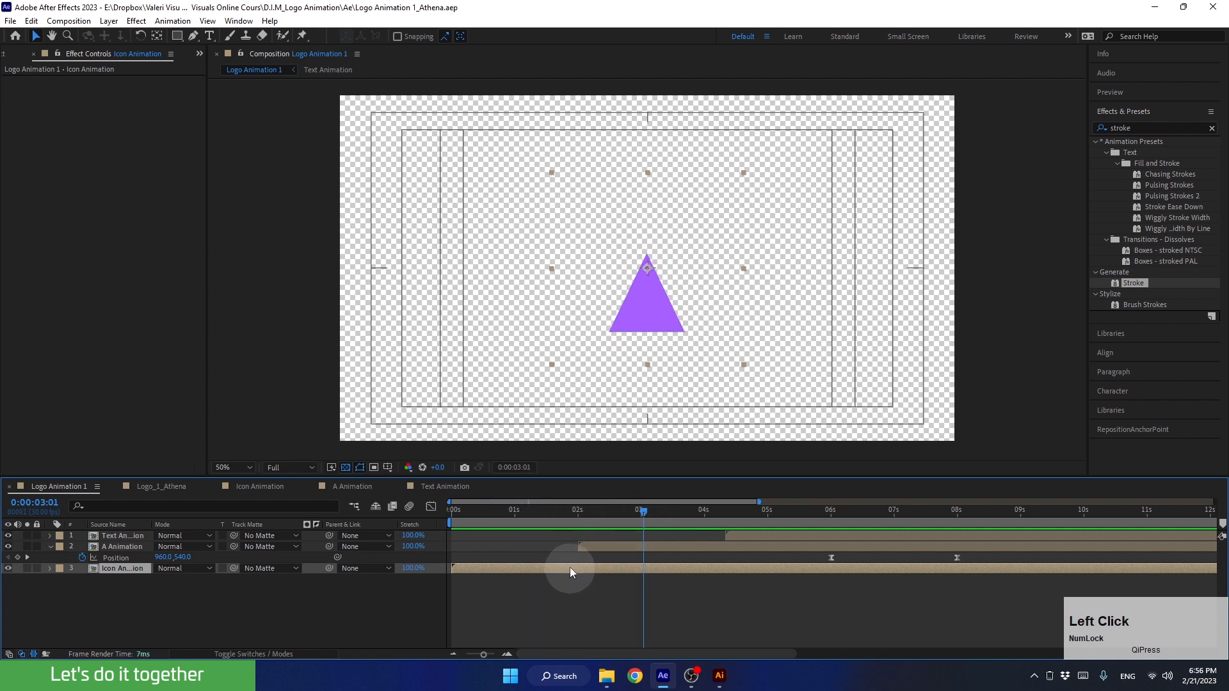
{"action": "double_click", "coordinate": [609, 569]}
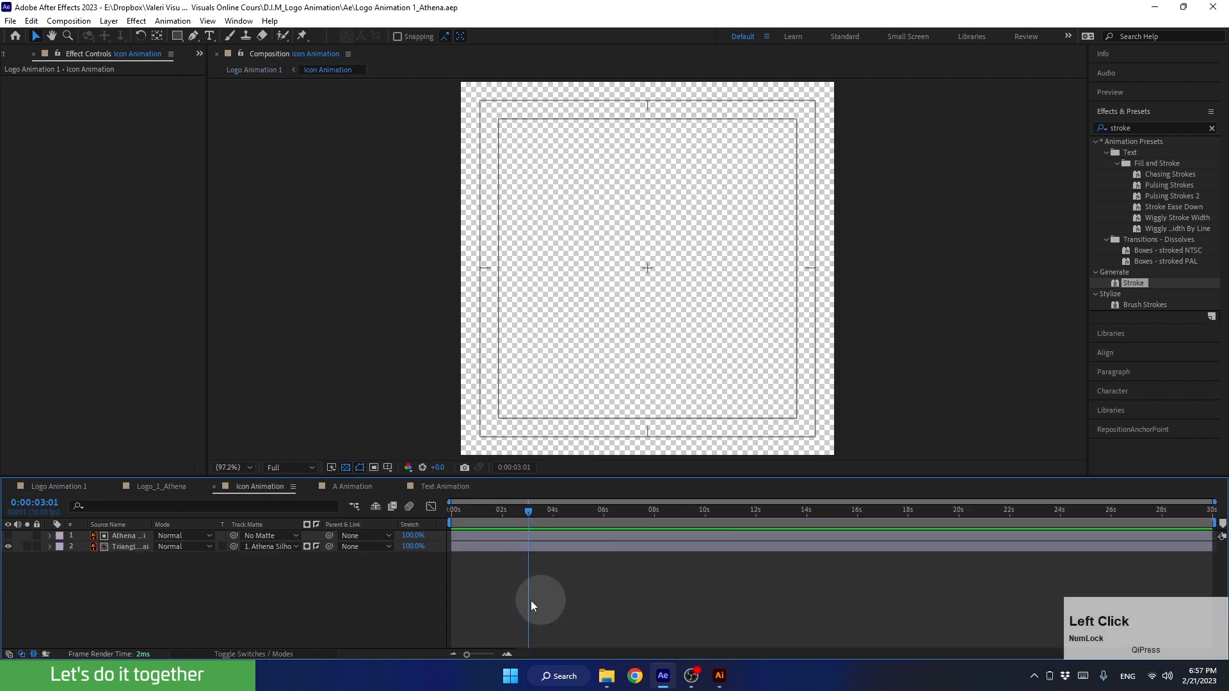
Check the icon's motion around 0:00:03:00 and reveal the keyframes of both layers in Icon Animation
{"action": "mouse_move", "coordinate": [513, 517]}
{"action": "left_mouse_down"}
{"action": "mouse_move", "coordinate": [482, 517]}
{"action": "mouse_move", "coordinate": [533, 512]}
{"action": "left_mouse_up"}
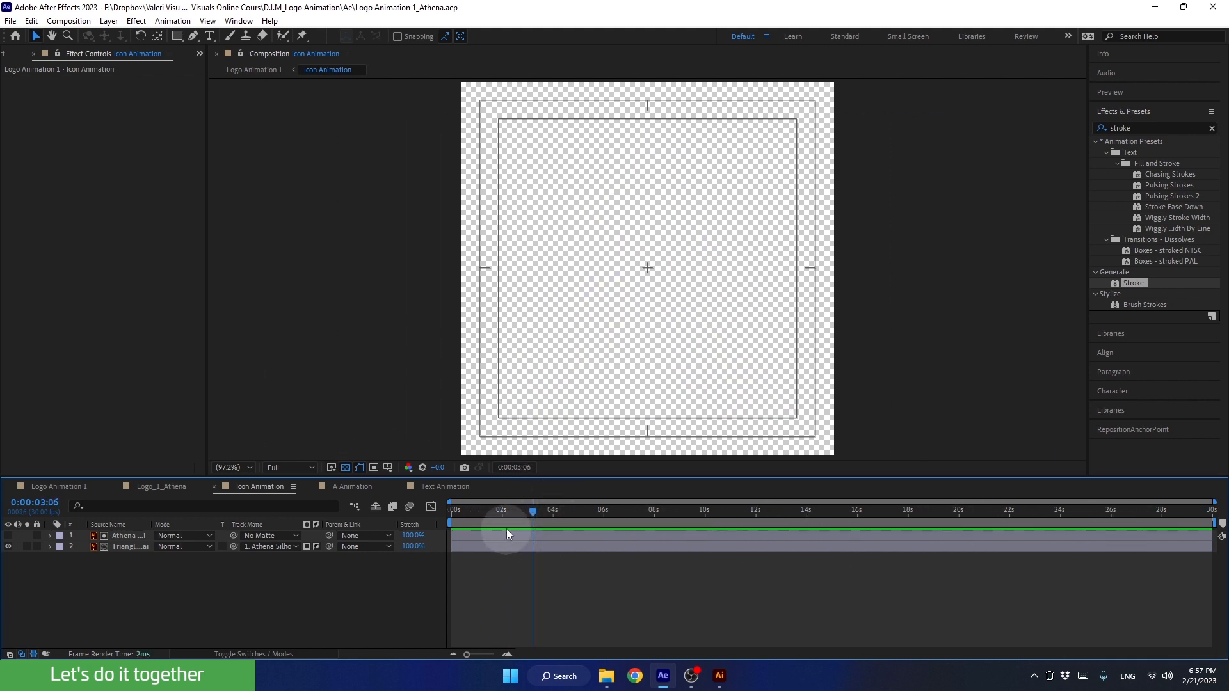
{"action": "left_click_drag", "start_coordinate": [535, 509], "coordinate": [524, 541]}
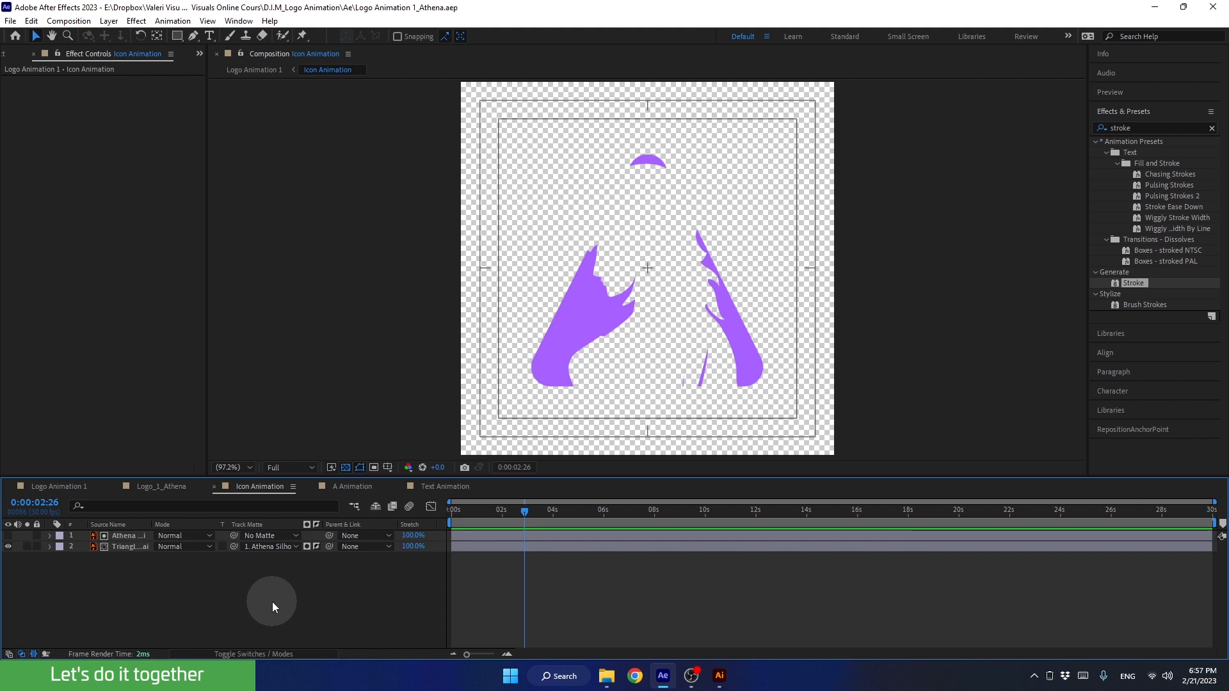
{"action": "left_click", "coordinate": [272, 602]}
{"action": "key", "text": "u"}
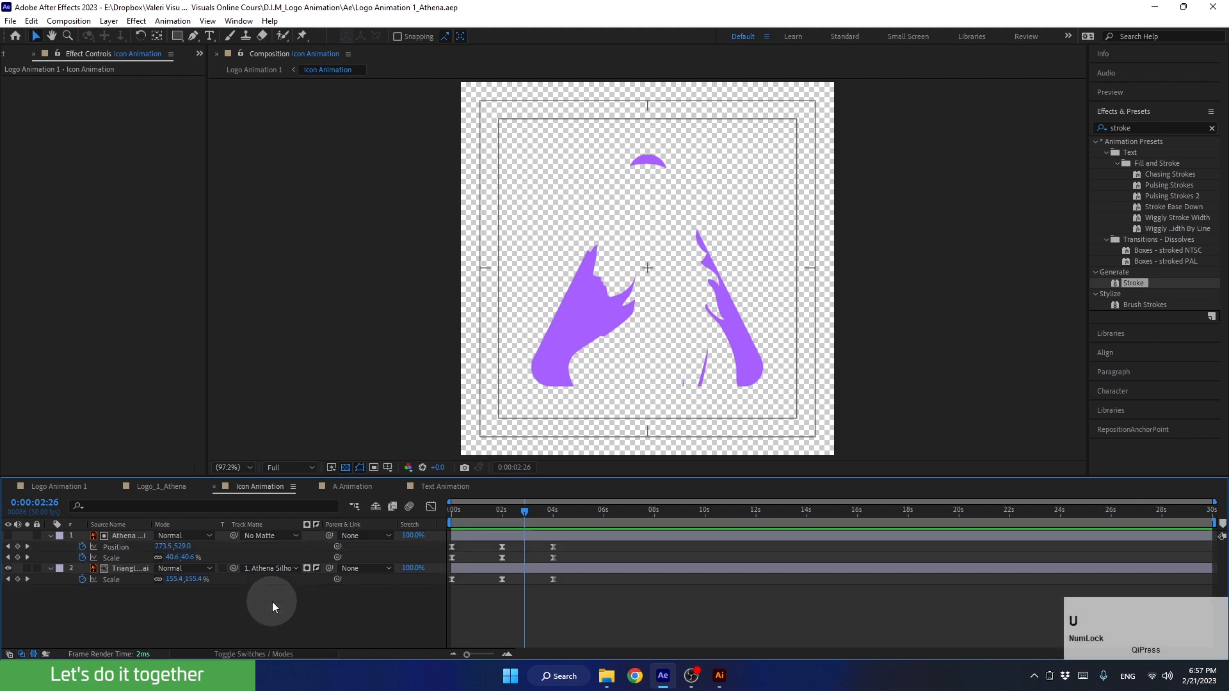
End the Icon Animation work area at the last keyframes, 0:00:04:00, and trim the comp to the work area
{"action": "mouse_move", "coordinate": [539, 516]}
{"action": "left_mouse_down"}
{"action": "mouse_move", "coordinate": [552, 535]}
{"action": "mouse_move", "coordinate": [555, 515]}
{"action": "left_mouse_up"}
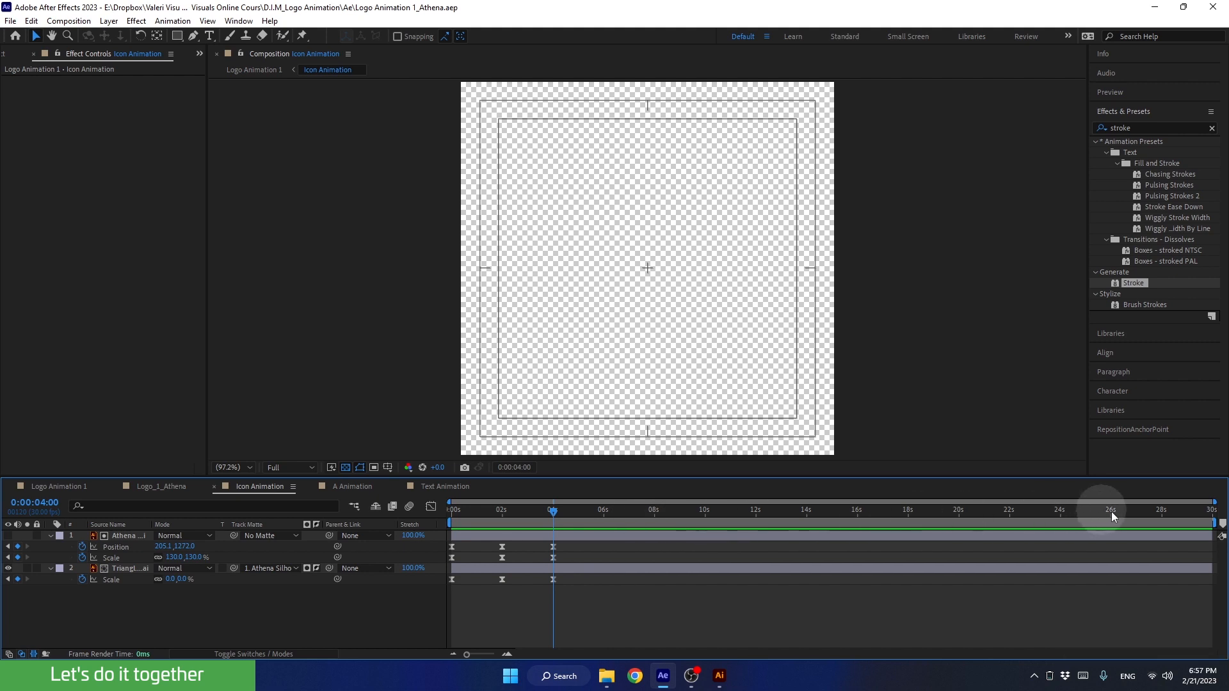
{"action": "left_click_drag", "start_coordinate": [1213, 523], "coordinate": [777, 542]}
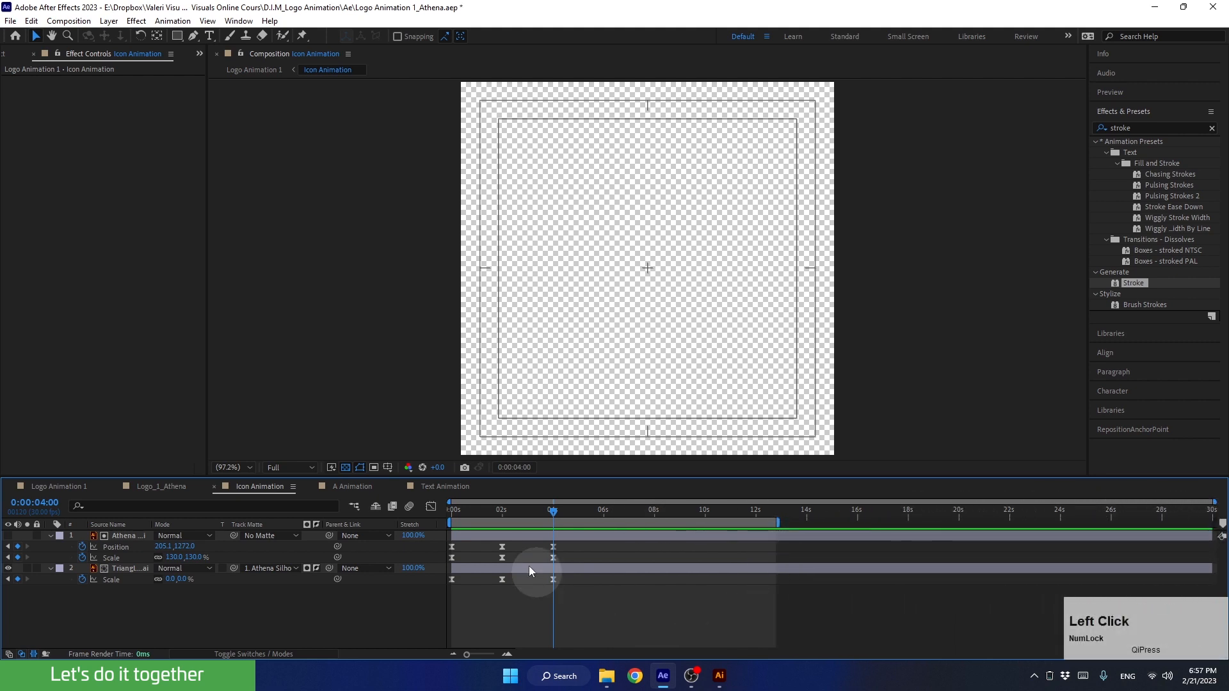
{"action": "key", "text": "n"}
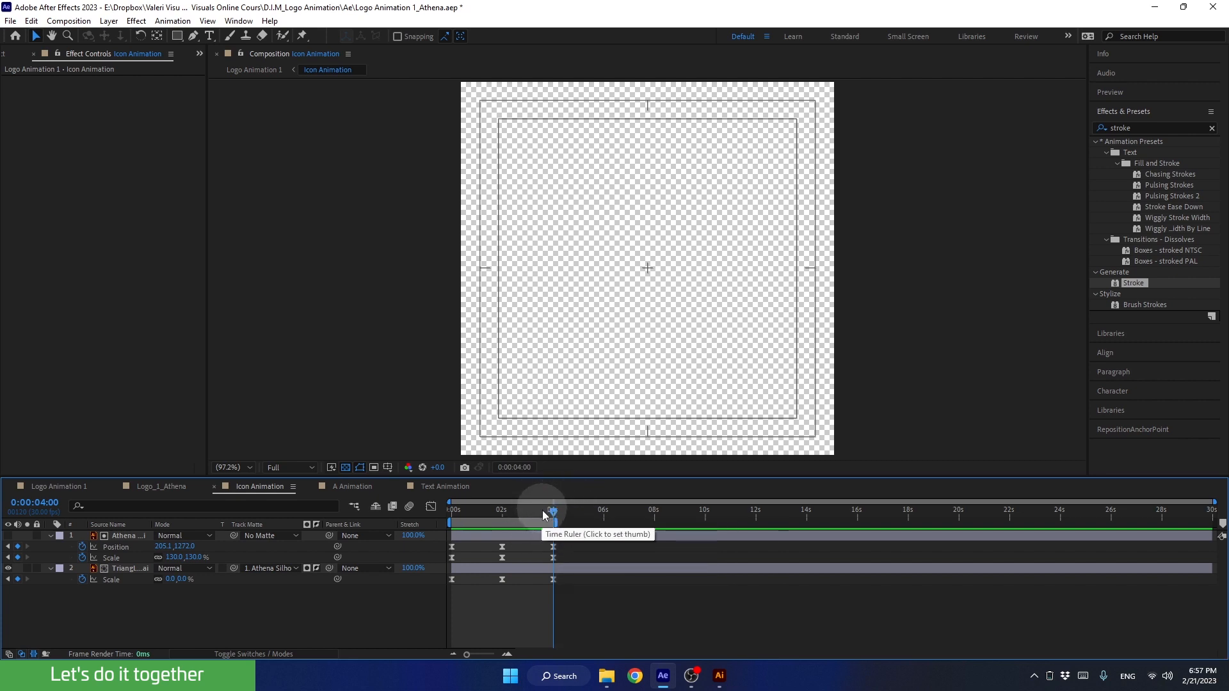
{"action": "right_click", "coordinate": [522, 528]}
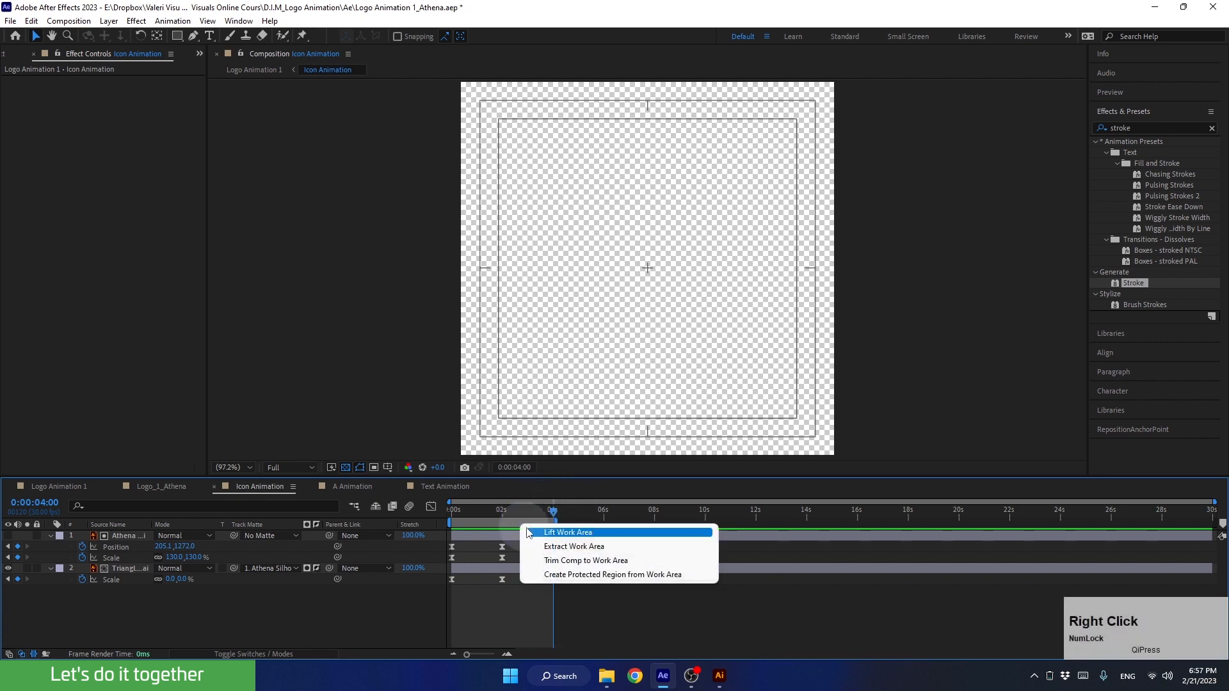
{"action": "left_click", "coordinate": [546, 561]}
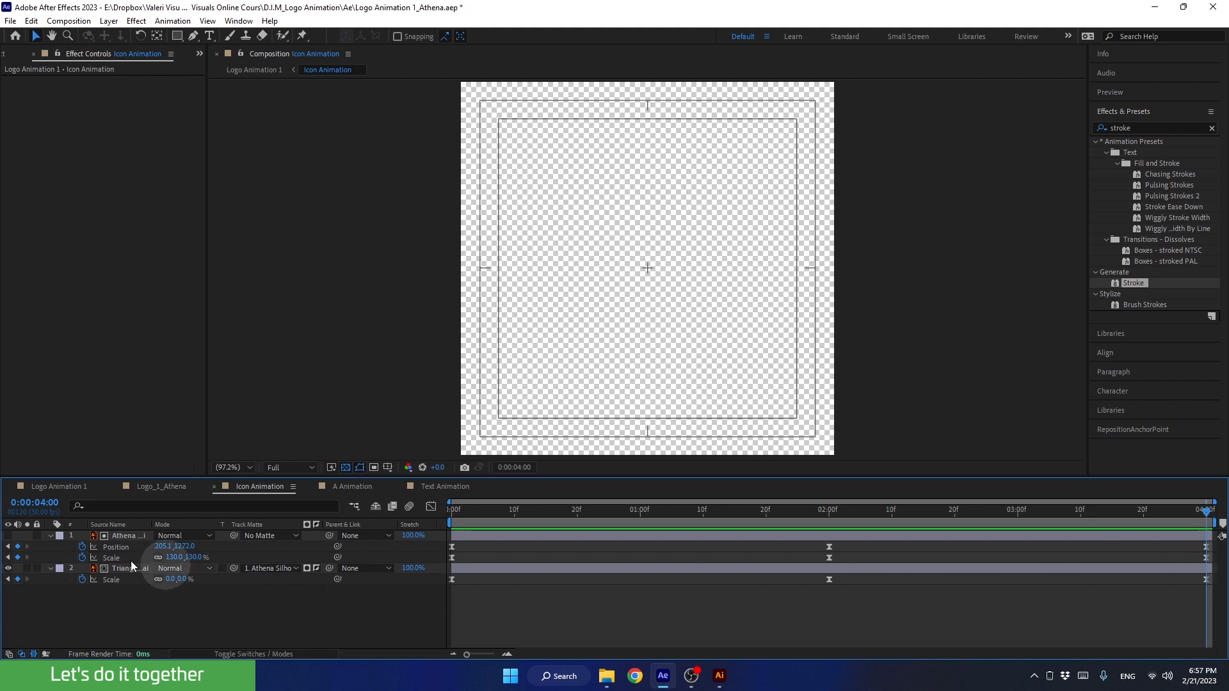
Return to Logo Animation 1 and review the trimmed icon, A slide and text reveal from 0:00:04:00 to 0:00:09:20
{"action": "left_click", "coordinate": [48, 486]}
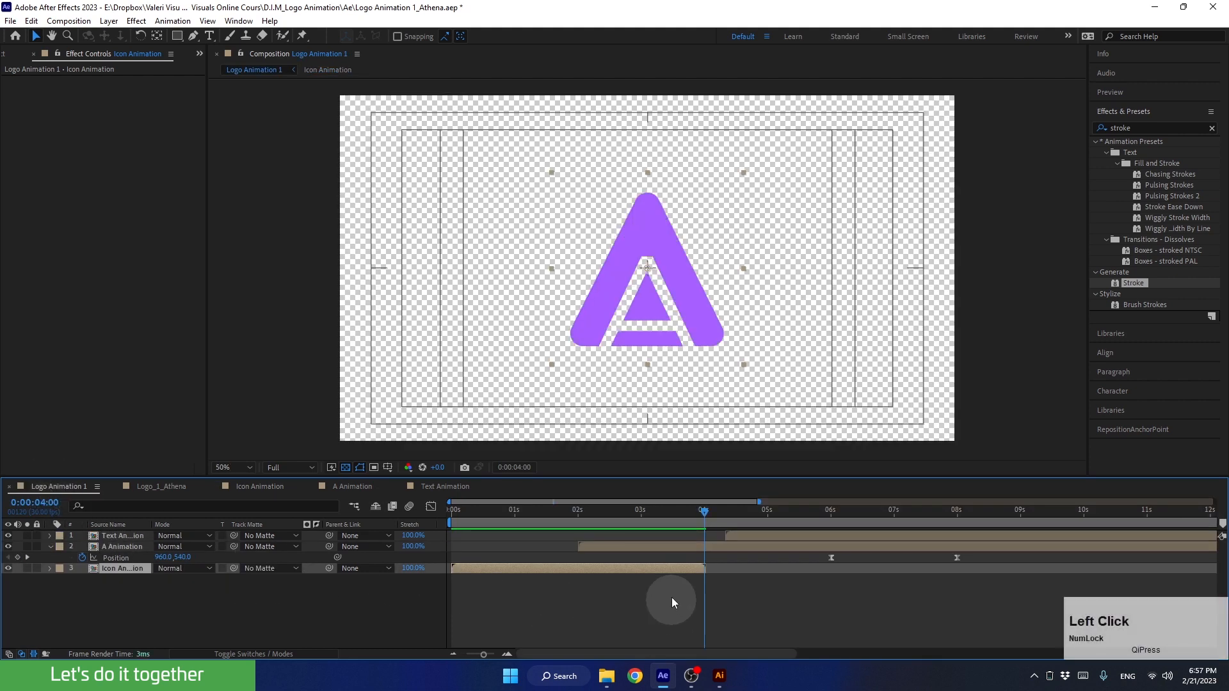
{"action": "left_click_drag", "start_coordinate": [700, 520], "coordinate": [723, 559]}
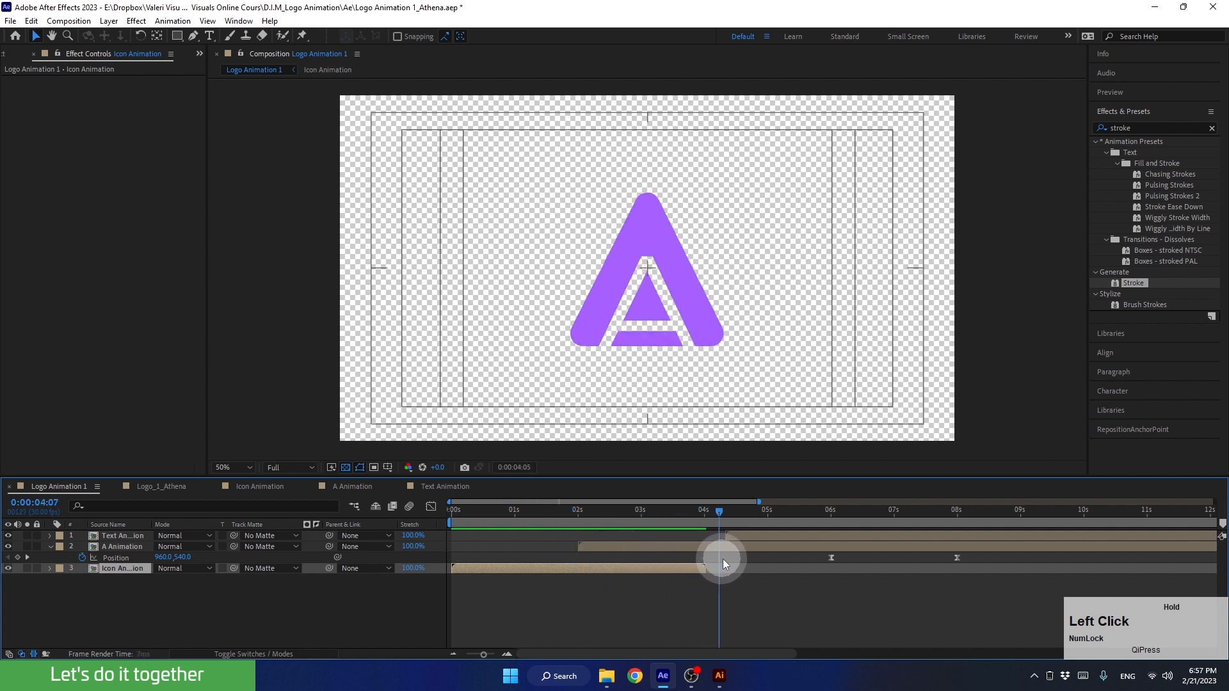
{"action": "left_click", "coordinate": [706, 549]}
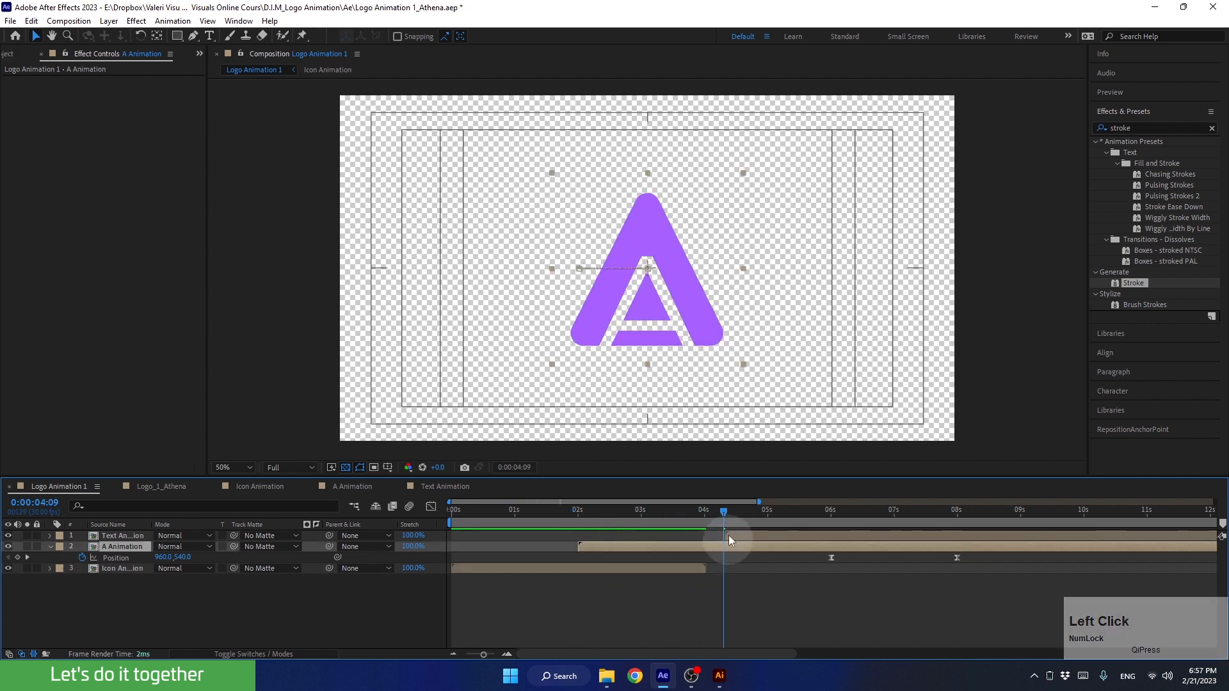
{"action": "left_click_drag", "start_coordinate": [725, 513], "coordinate": [1063, 555]}
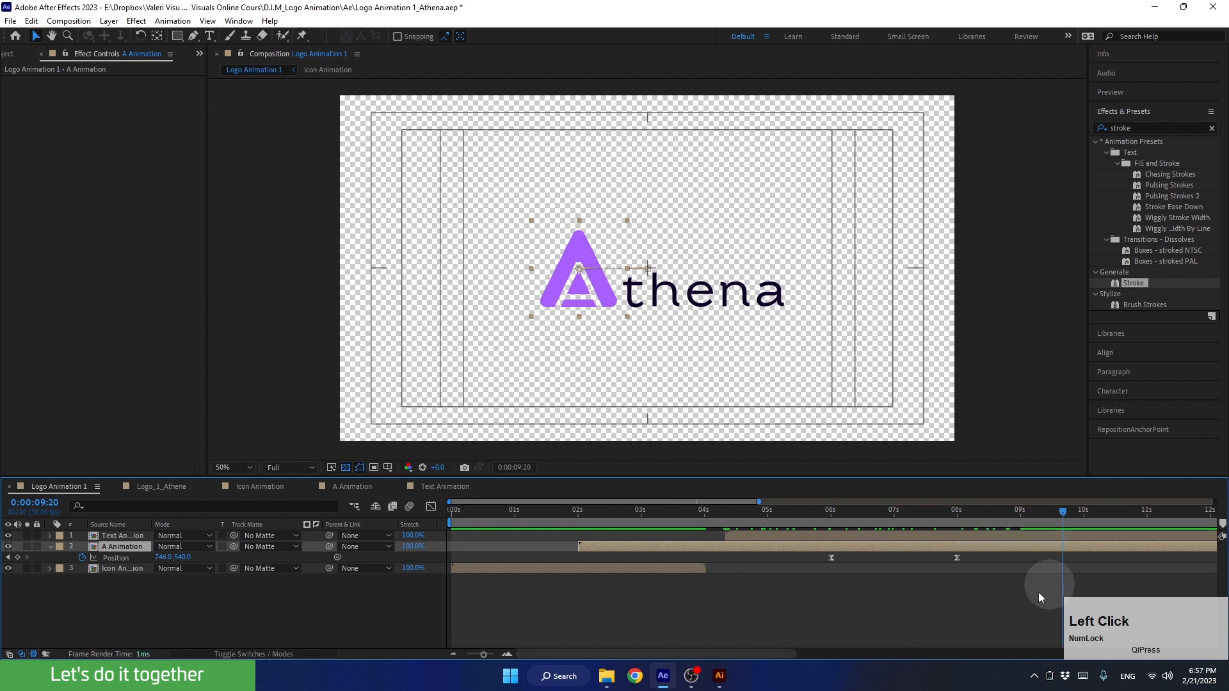
Select the Text Animation layer and move the current time to 0:00:10:00 in Logo Animation 1
{"action": "left_click", "coordinate": [781, 538]}
{"action": "left_click_drag", "start_coordinate": [953, 521], "coordinate": [1086, 536]}
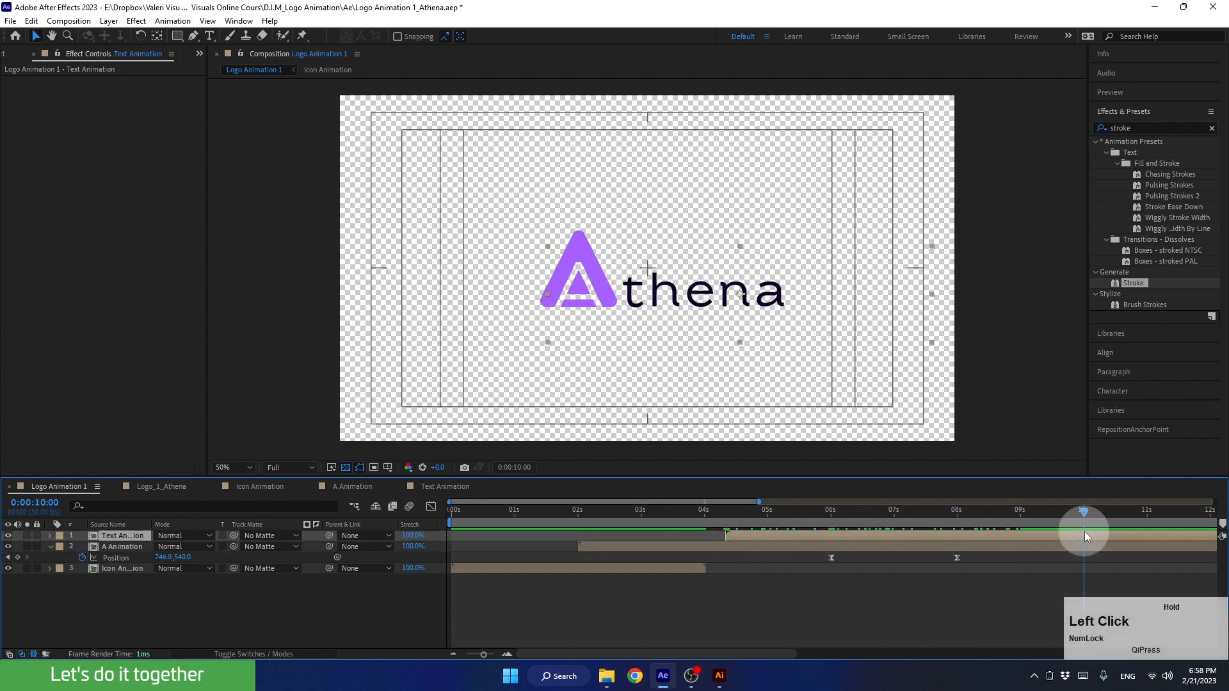
{"action": "left_click", "coordinate": [454, 651]}
{"action": "left_click", "coordinate": [452, 652]}
{"action": "left_click", "coordinate": [452, 651]}
{"action": "left_click", "coordinate": [452, 652]}
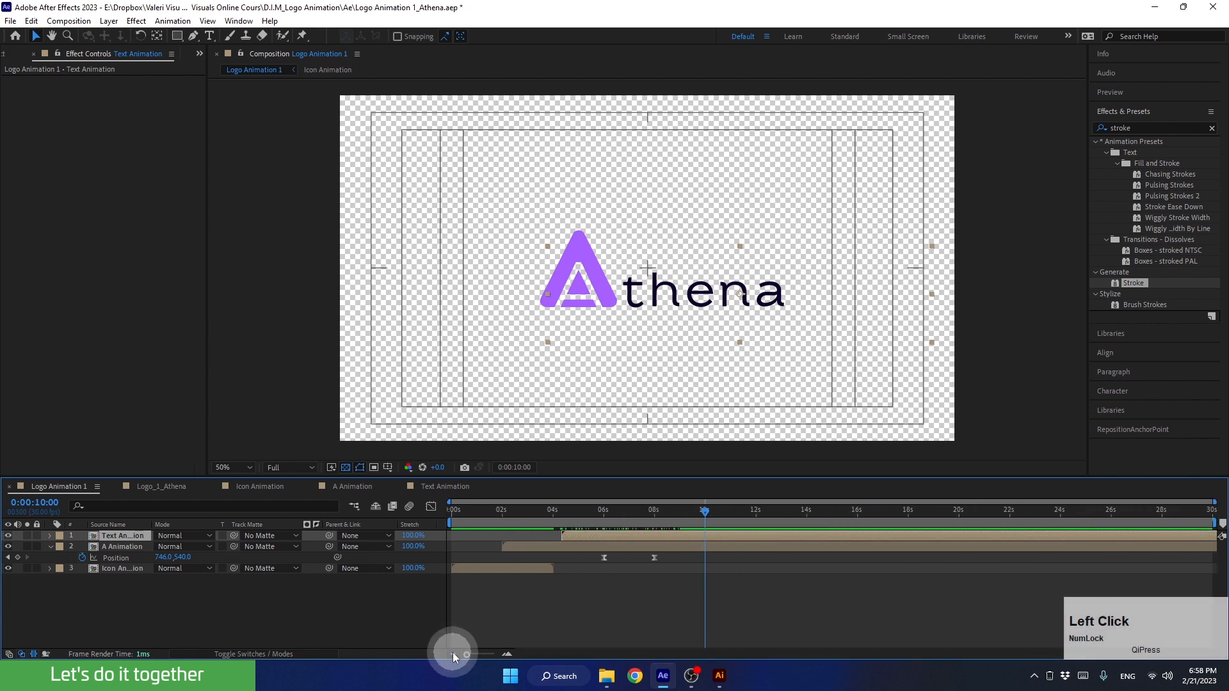